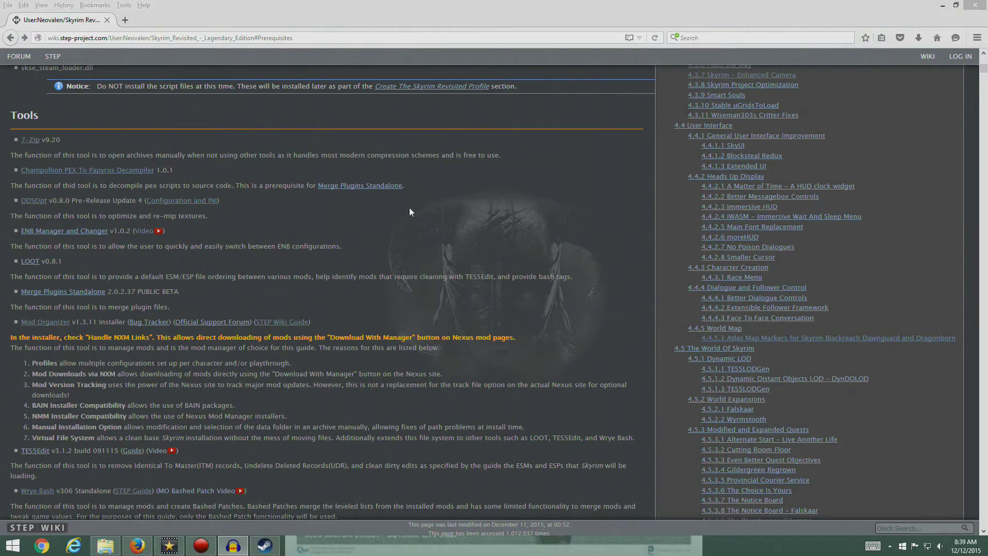
Scroll the STEP guide to its Tools list and open the ENB Manager and Changer link
{"action": "left_click", "coordinate": [332, 255]}
{"action": "scroll", "coordinate": [240, 252], "scroll_direction": "up", "scroll_amount": 5}
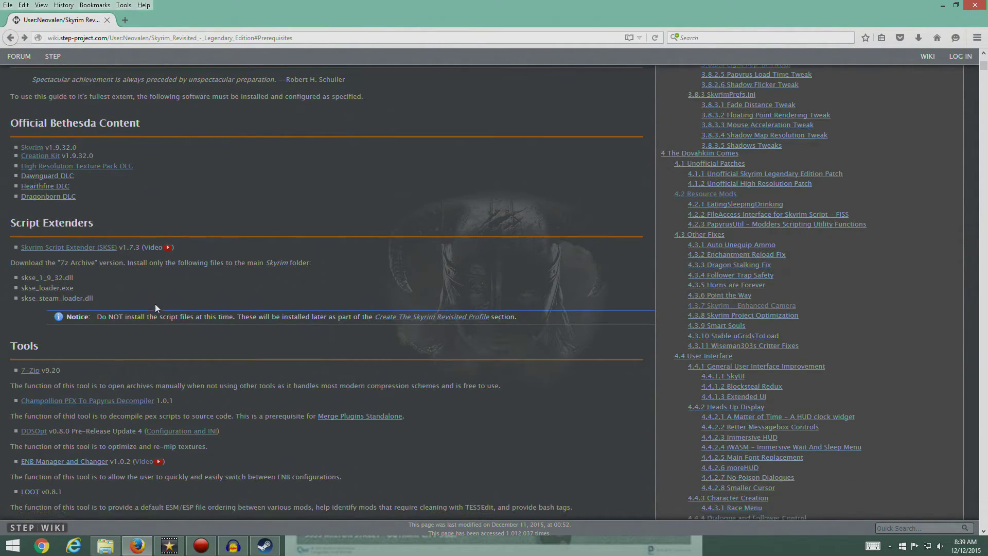
{"action": "scroll", "coordinate": [91, 252], "scroll_direction": "down", "scroll_amount": 3}
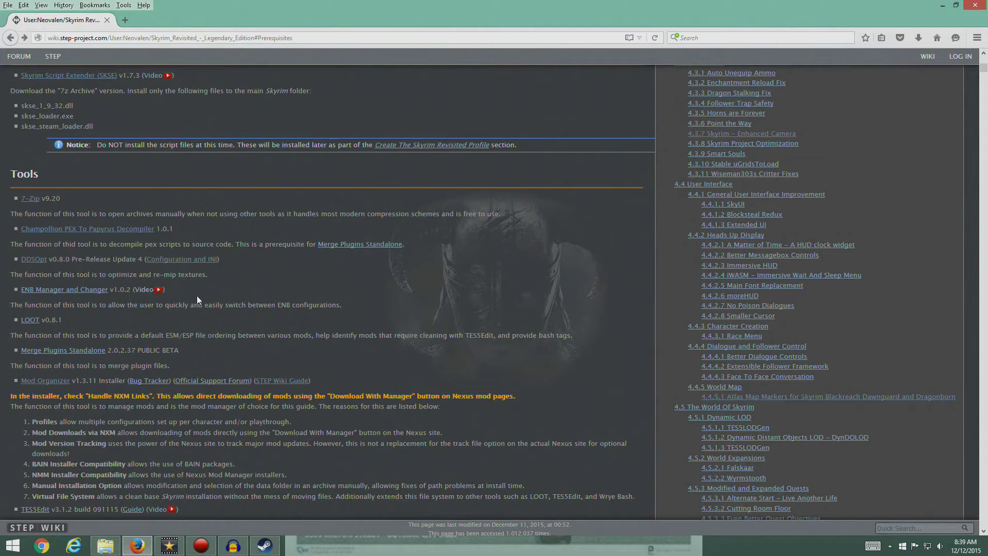
{"action": "scroll", "coordinate": [284, 294], "scroll_direction": "down", "scroll_amount": 6}
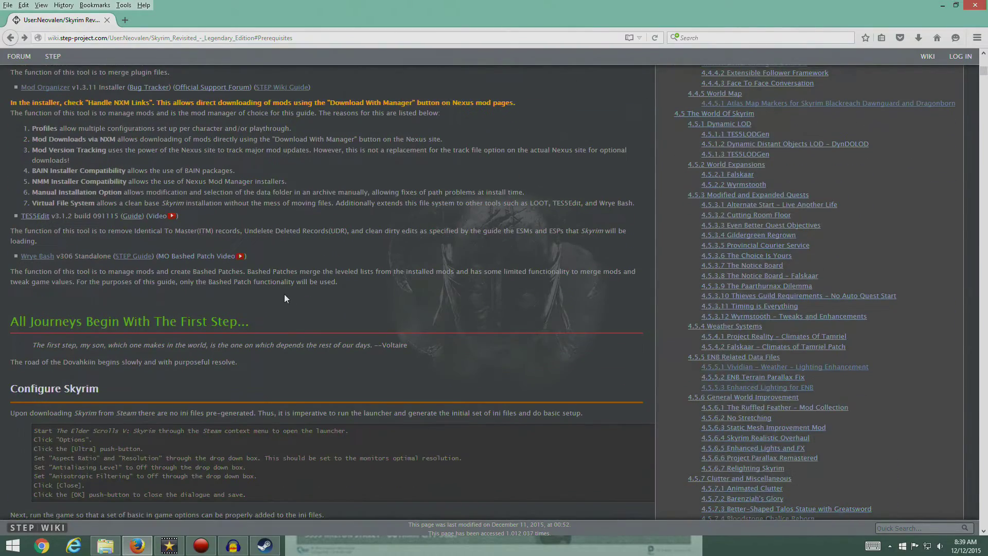
{"action": "scroll", "coordinate": [284, 294], "scroll_direction": "up", "scroll_amount": 5}
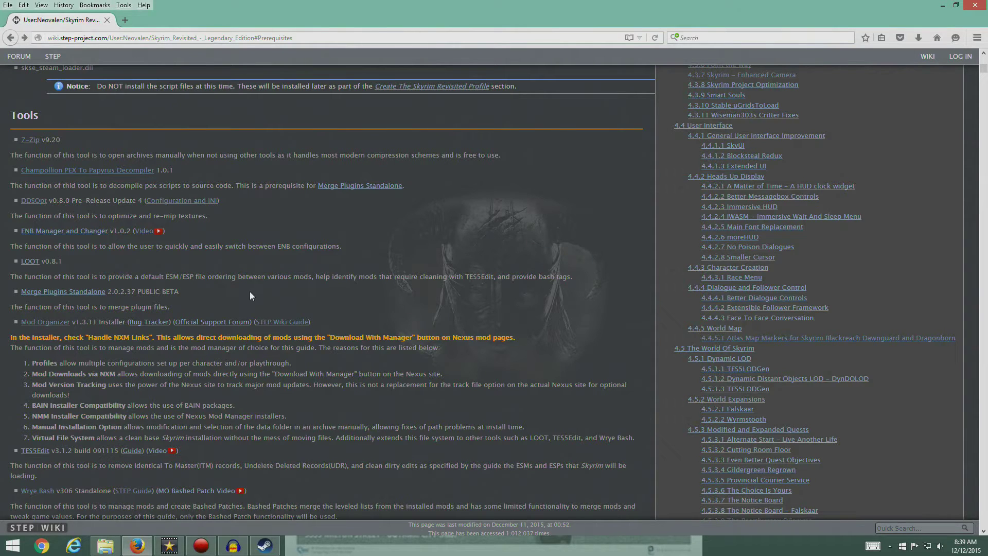
{"action": "scroll", "coordinate": [249, 291], "scroll_direction": "down", "scroll_amount": 6}
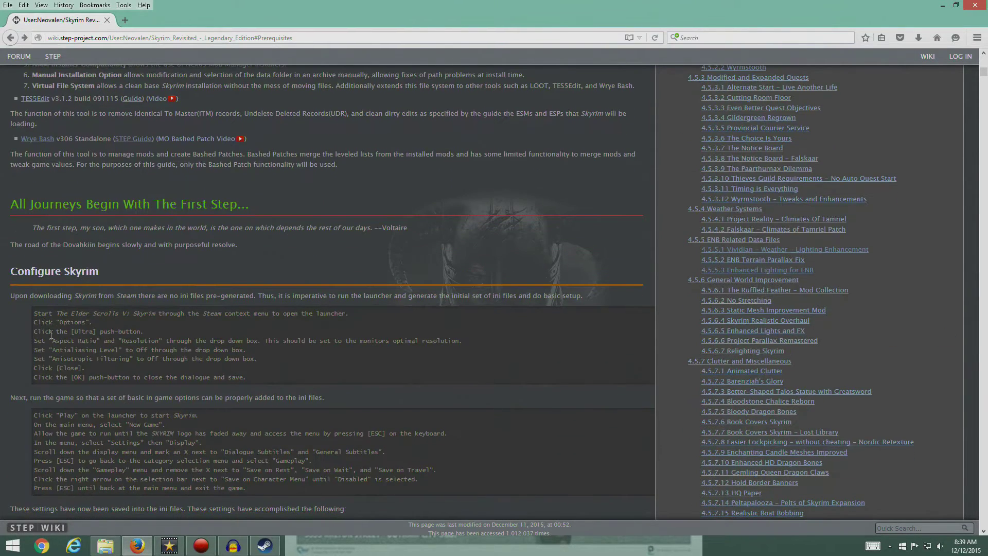
{"action": "scroll", "coordinate": [152, 330], "scroll_direction": "up", "scroll_amount": 6}
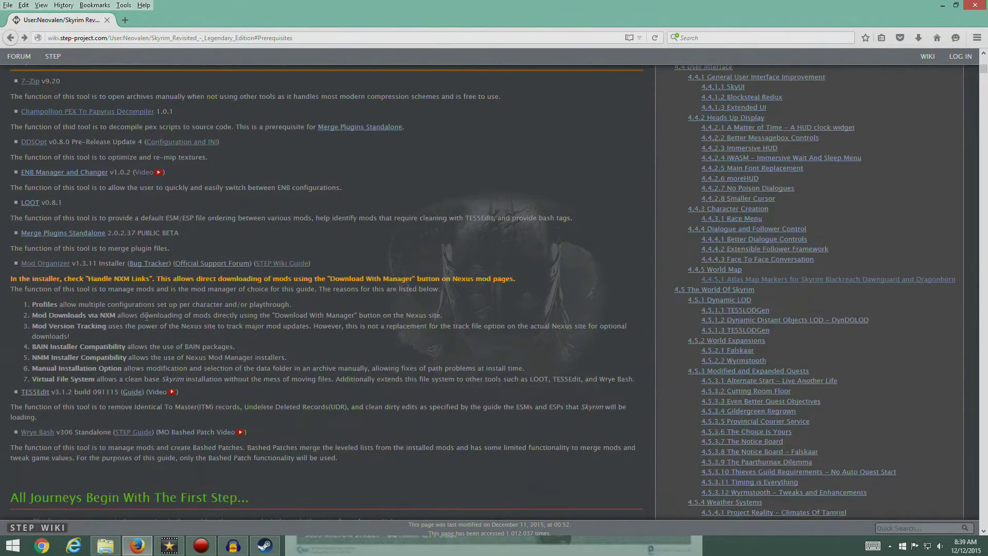
{"action": "scroll", "coordinate": [208, 271], "scroll_direction": "down", "scroll_amount": 1}
{"action": "left_click", "coordinate": [70, 173]}
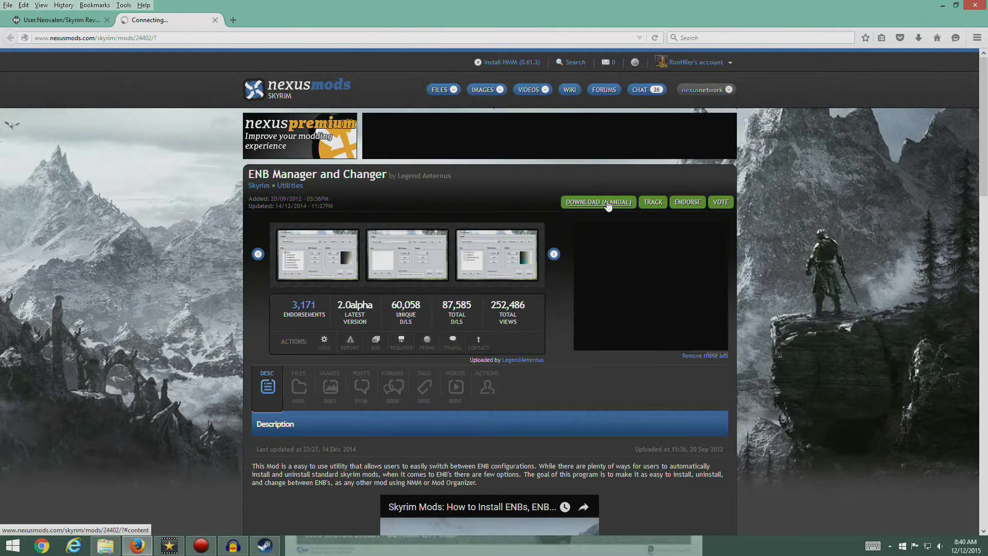
Save the ENB Manager and Changer version 1.0.2 zip from the mod's Files list
{"action": "left_click", "coordinate": [608, 204]}
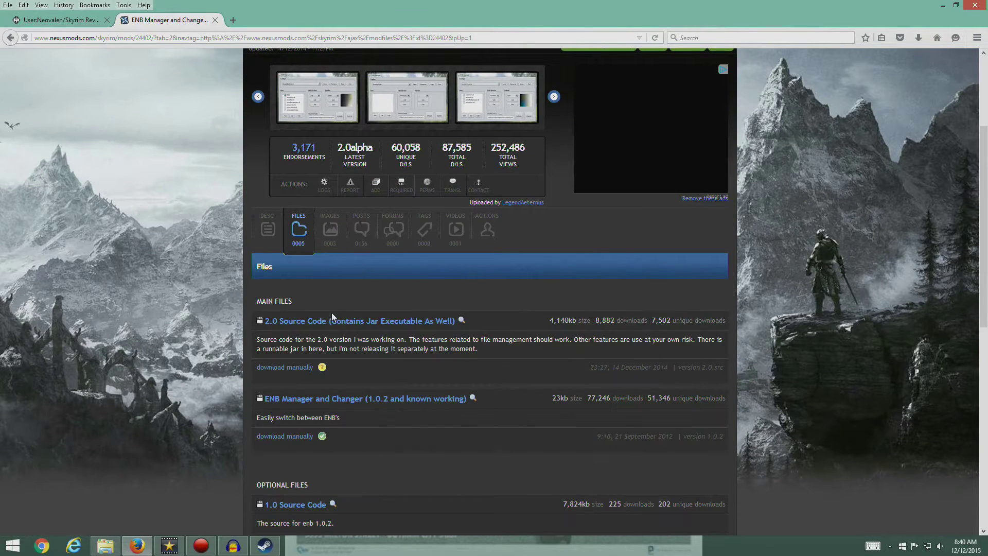
{"action": "left_click", "coordinate": [58, 20]}
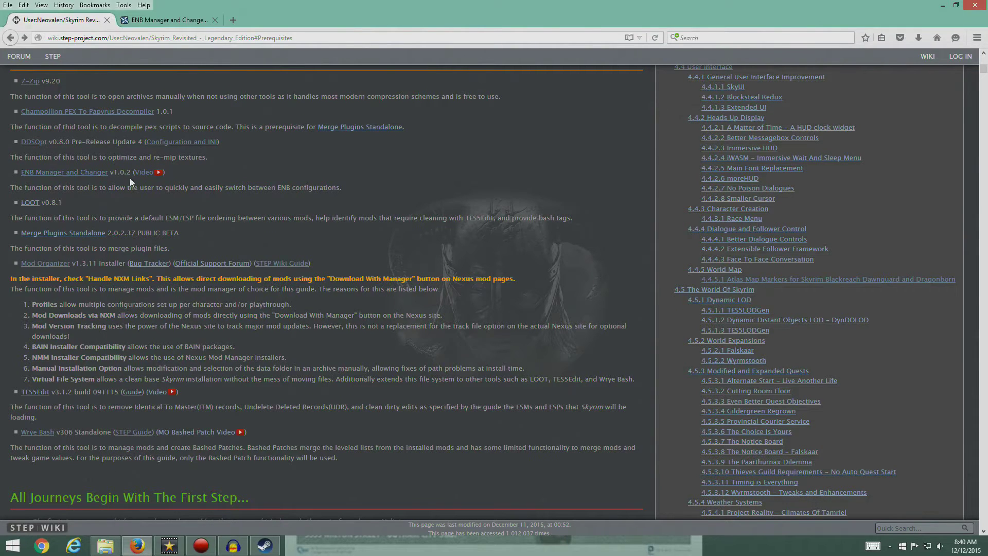
{"action": "left_click", "coordinate": [160, 20]}
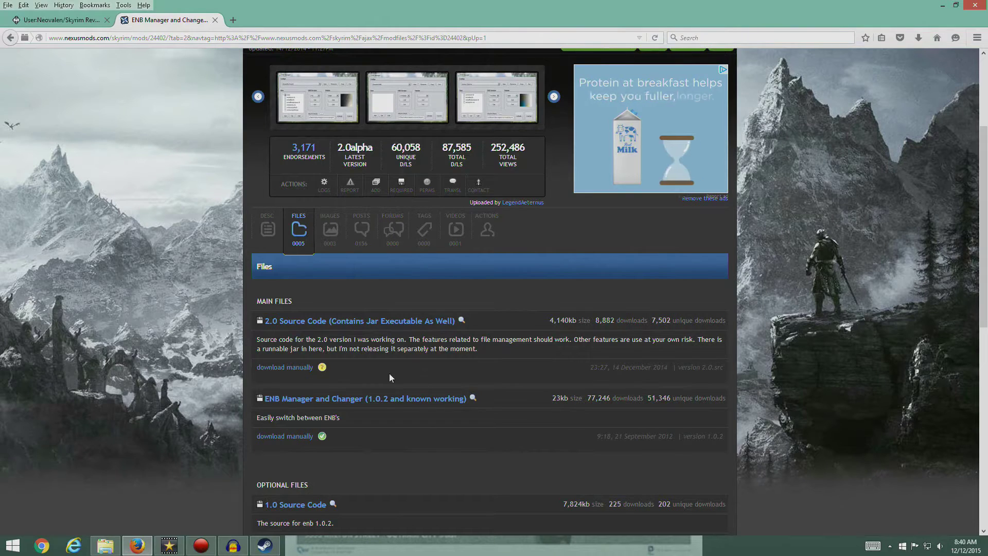
{"action": "scroll", "coordinate": [421, 368], "scroll_direction": "down", "scroll_amount": 2}
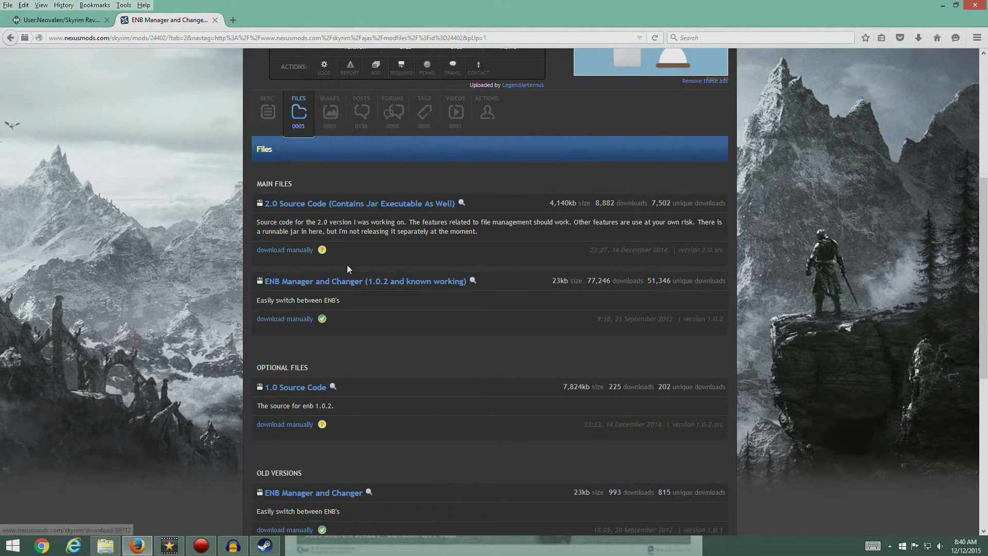
{"action": "left_click", "coordinate": [287, 319]}
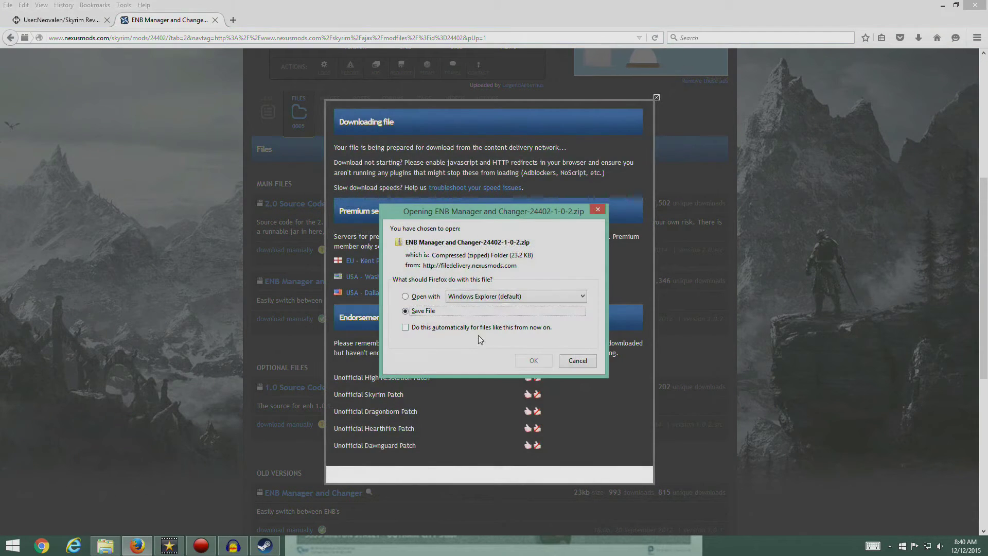
{"action": "left_click", "coordinate": [533, 363]}
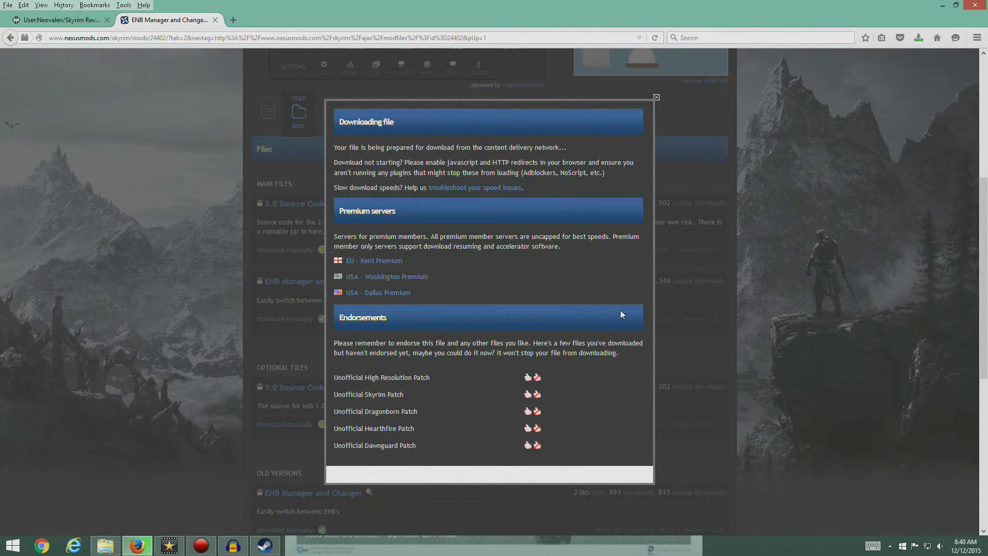
Open ENB Manager and Changer-24402-1-0-2.zip from Firefox's recent downloads
{"action": "left_click", "coordinate": [656, 99]}
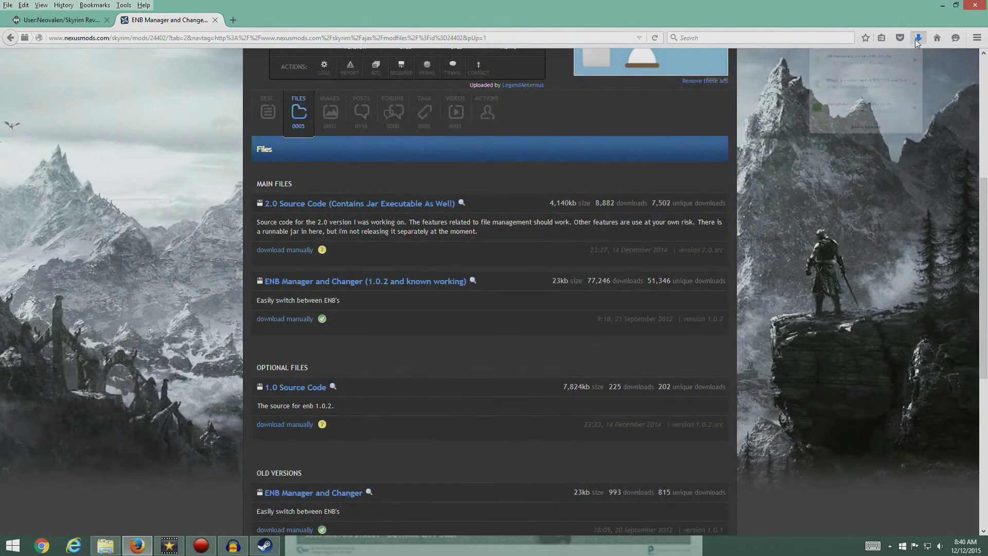
{"action": "left_click", "coordinate": [917, 39]}
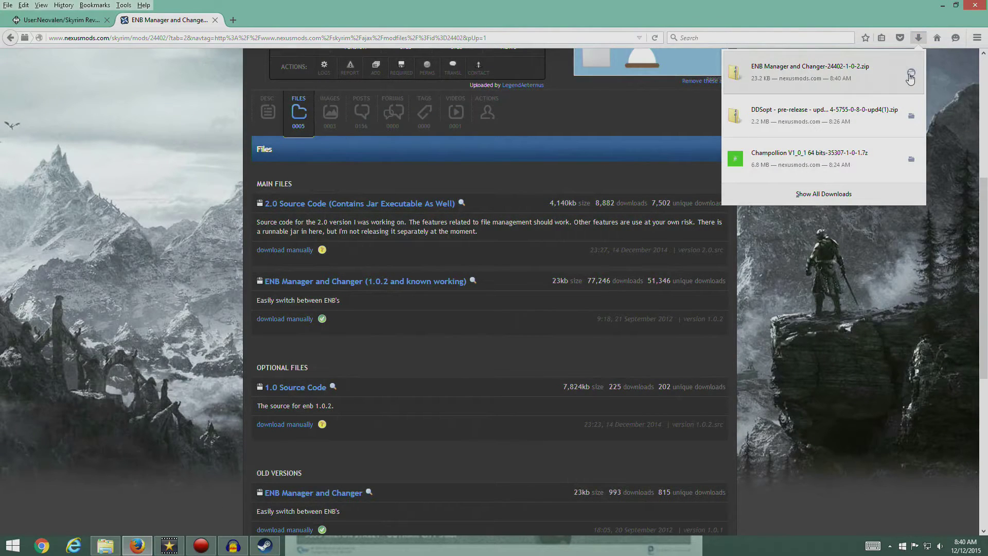
{"action": "left_click", "coordinate": [789, 80]}
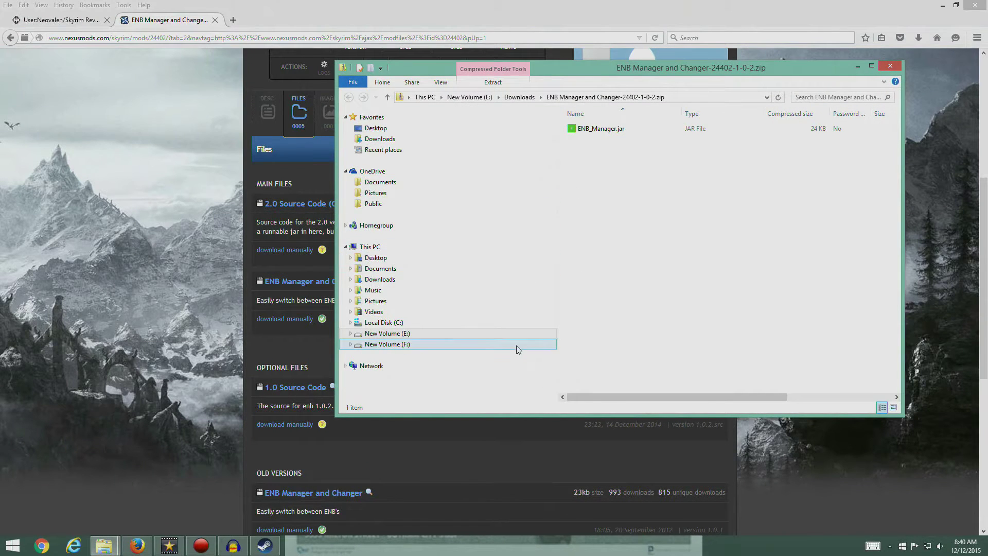
Start Extract All on the ENB Manager zip in the Downloads folder
{"action": "left_click", "coordinate": [619, 133]}
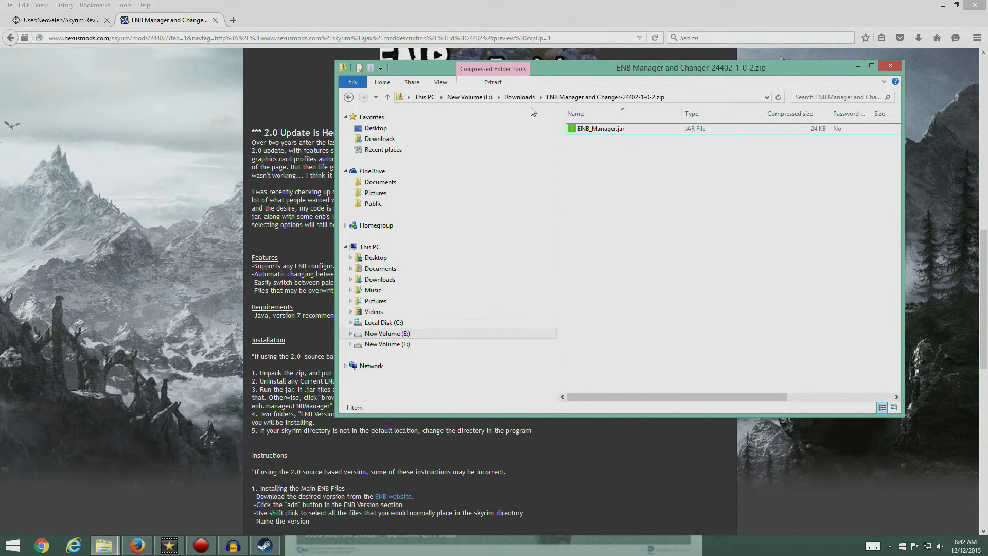
{"action": "left_click", "coordinate": [520, 97]}
{"action": "right_click", "coordinate": [617, 129]}
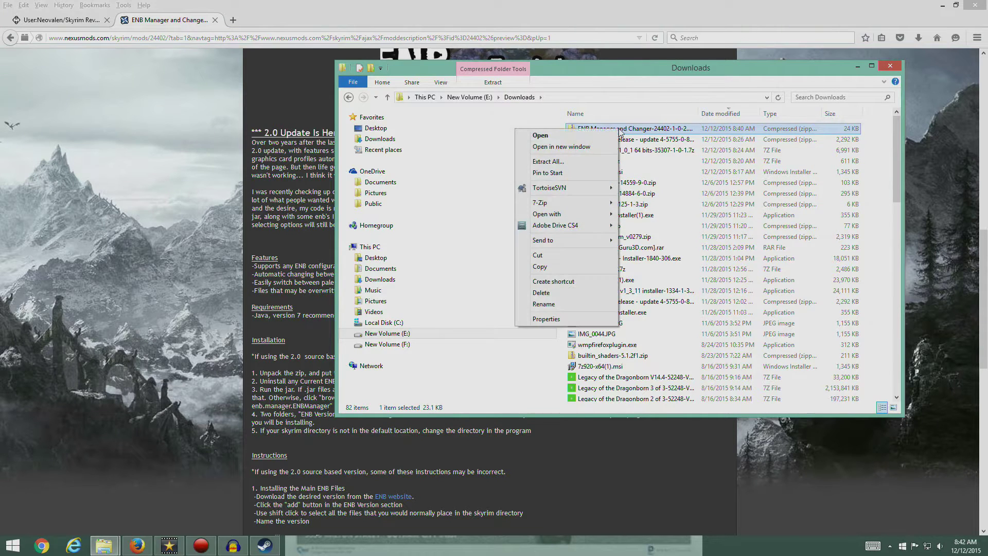
{"action": "left_click", "coordinate": [579, 164]}
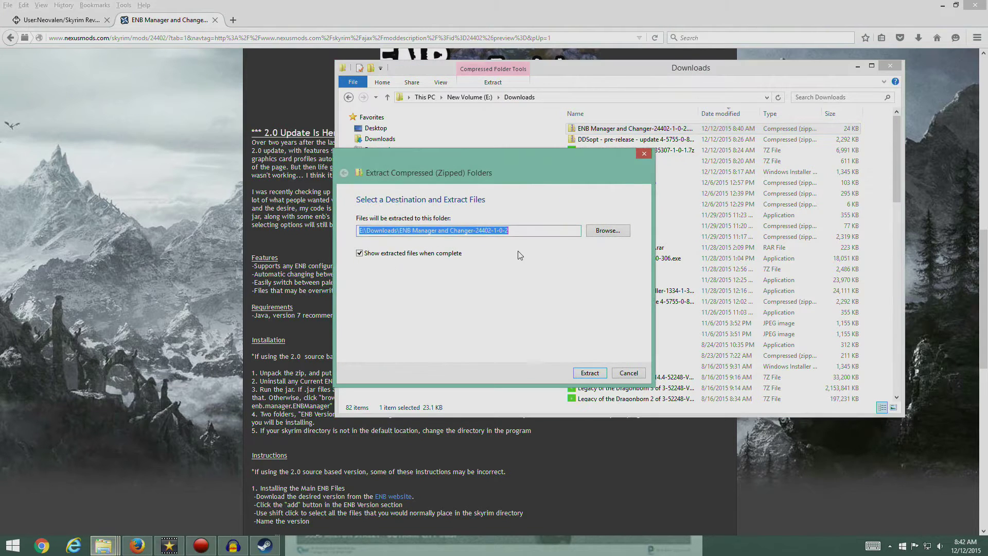
Browse the extraction destination to drive F:
{"action": "left_click", "coordinate": [603, 233]}
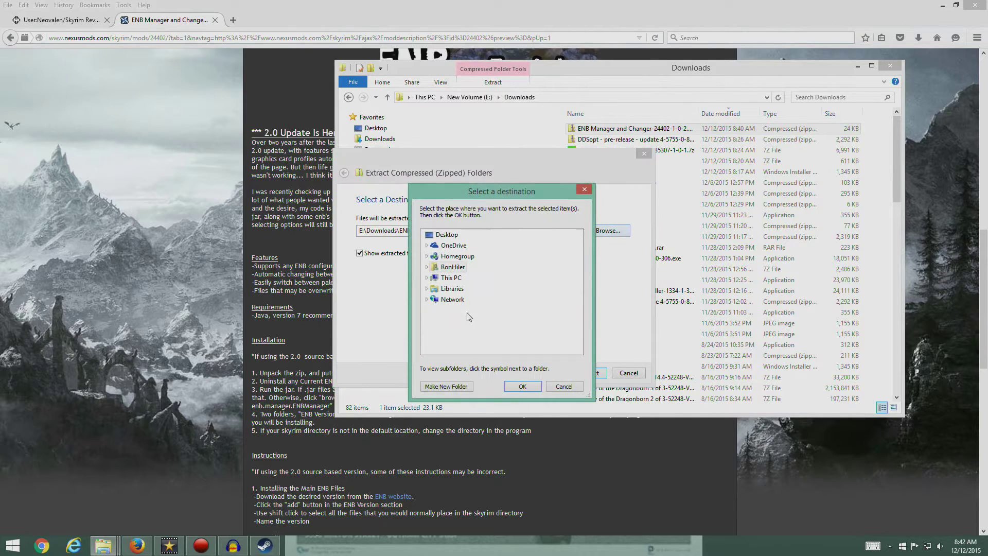
{"action": "left_click", "coordinate": [426, 278]}
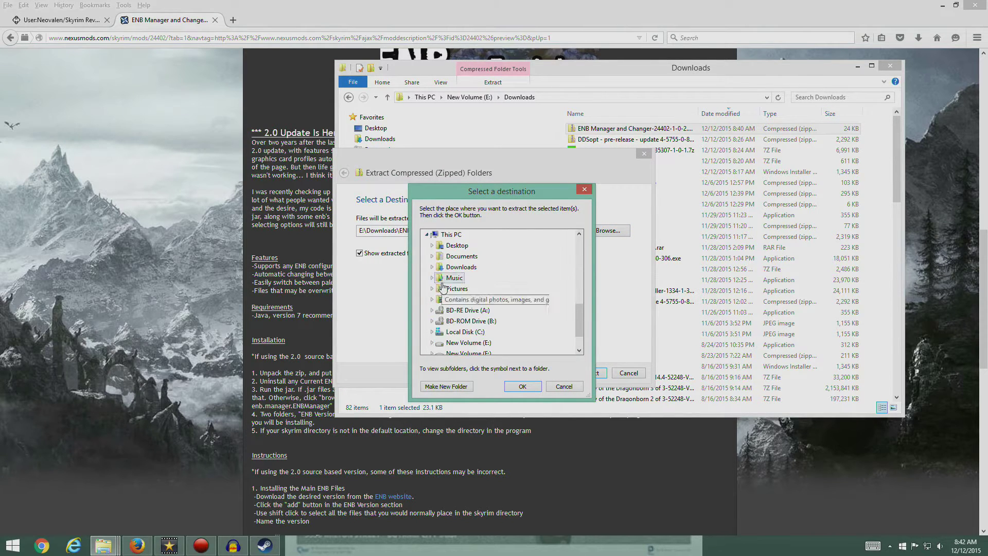
{"action": "scroll", "coordinate": [425, 335], "scroll_direction": "down", "scroll_amount": 1}
{"action": "left_click", "coordinate": [431, 321]}
{"action": "scroll", "coordinate": [507, 322], "scroll_direction": "down", "scroll_amount": 2}
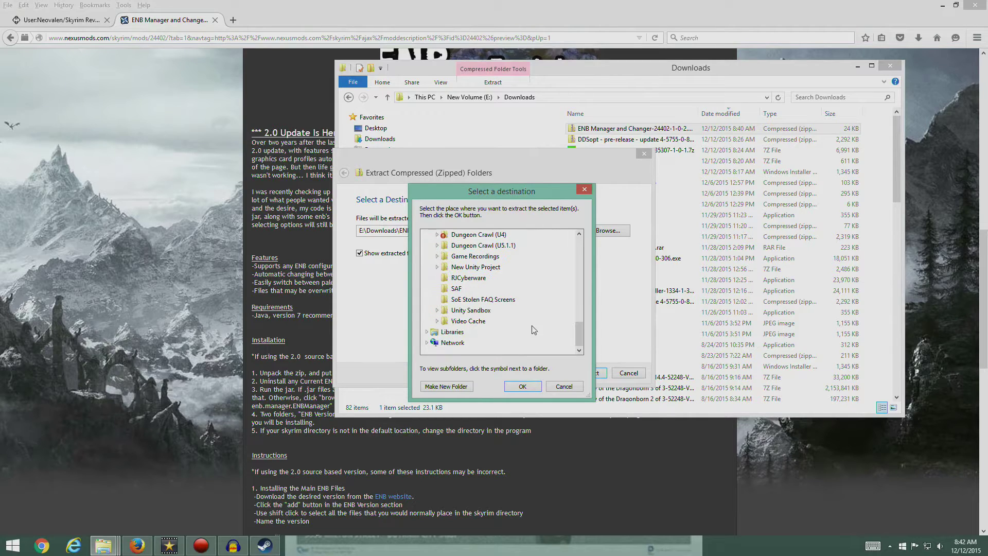
{"action": "scroll", "coordinate": [514, 290], "scroll_direction": "up", "scroll_amount": 4}
{"action": "left_click", "coordinate": [468, 309]}
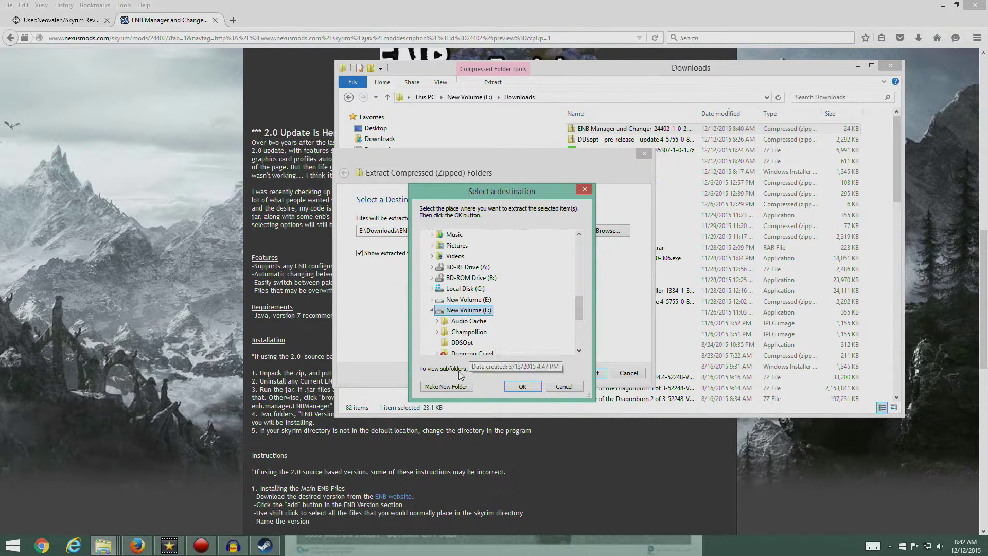
Create an 'ENB Manager' folder on F: and extract the zip into it
{"action": "left_click", "coordinate": [446, 386]}
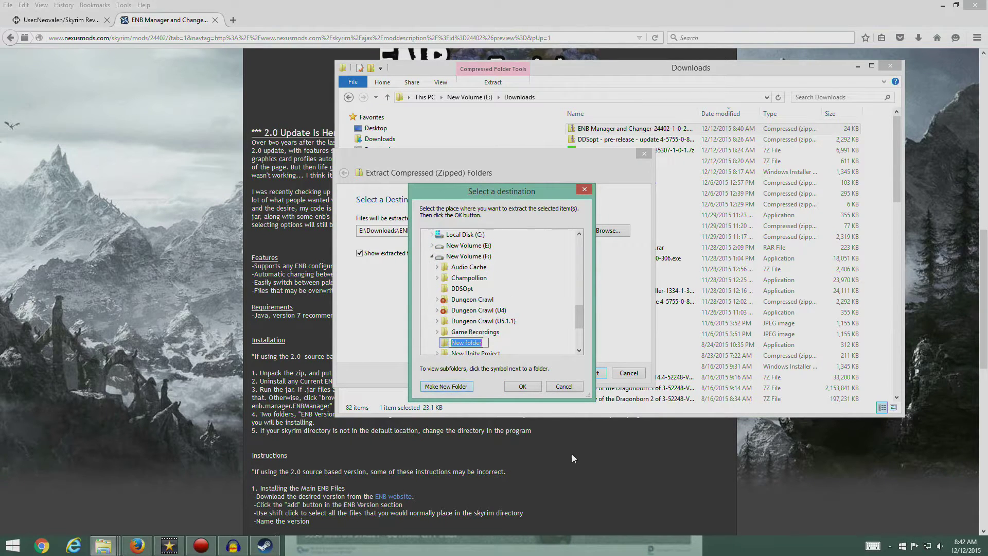
{"action": "type", "text": "ENB Manager"}
{"action": "key", "text": "Return"}
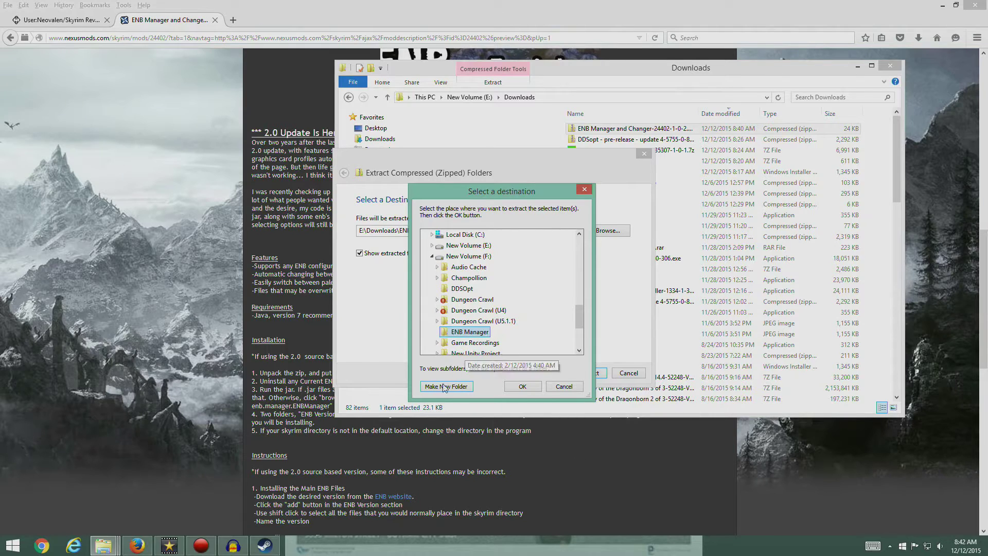
{"action": "left_click", "coordinate": [520, 386]}
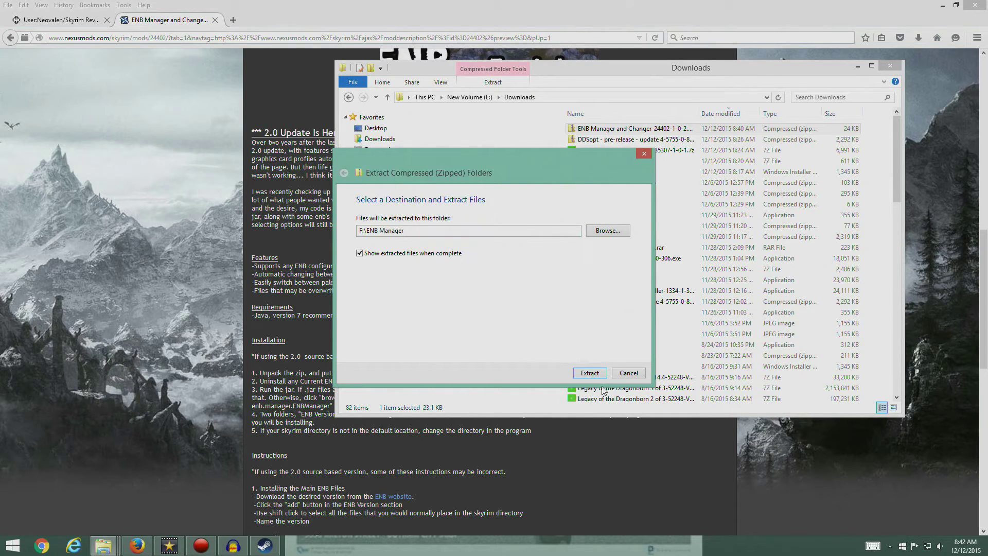
{"action": "left_click", "coordinate": [591, 374]}
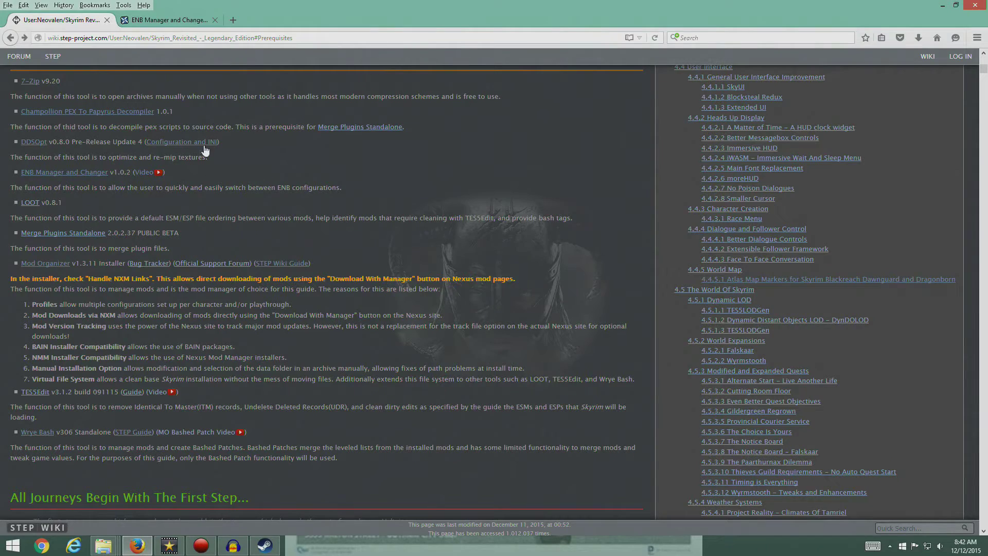
Return to the STEP guide tab and open the LOOT link from the Tools list
{"action": "left_click", "coordinate": [178, 20]}
{"action": "left_click", "coordinate": [72, 21]}
{"action": "left_click", "coordinate": [29, 204]}
Go to the LOOT v0.8.1 GitHub release page and scroll to its downloads
{"action": "left_click", "coordinate": [182, 165]}
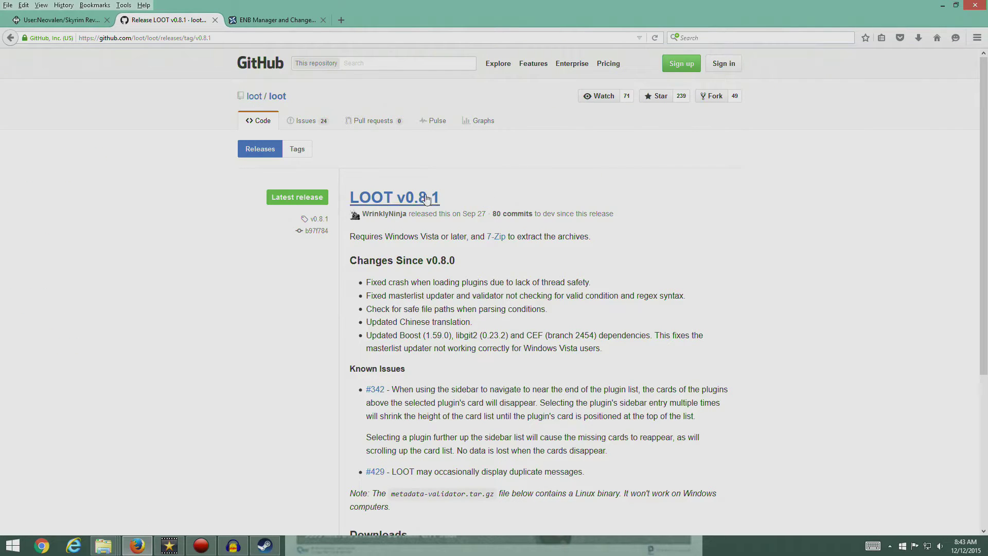
{"action": "left_click", "coordinate": [89, 22]}
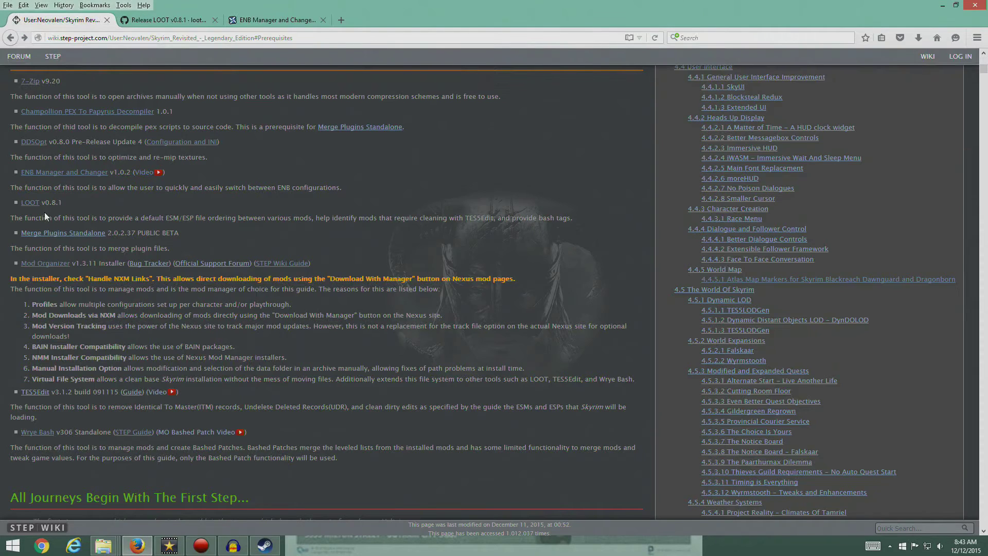
{"action": "left_click", "coordinate": [191, 22]}
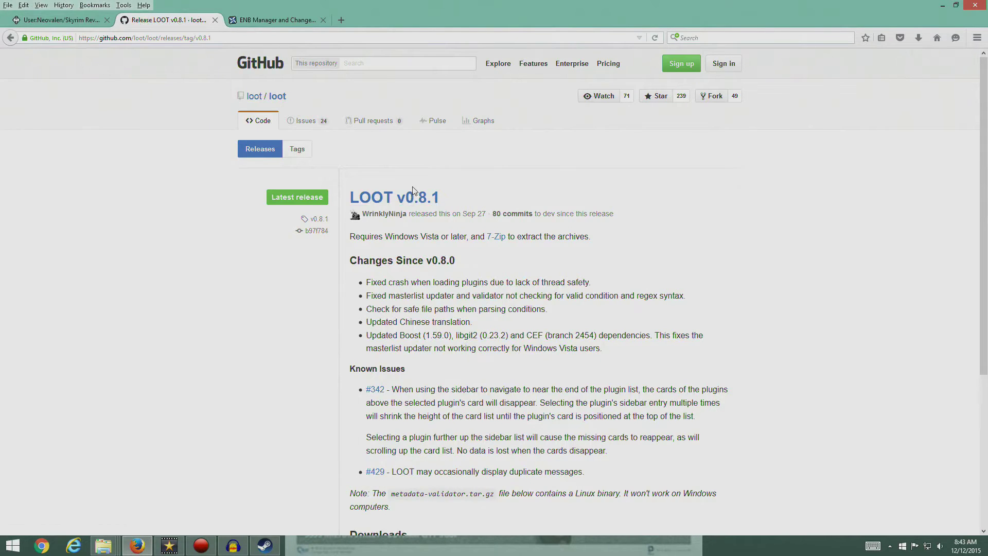
{"action": "scroll", "coordinate": [498, 249], "scroll_direction": "down", "scroll_amount": 4}
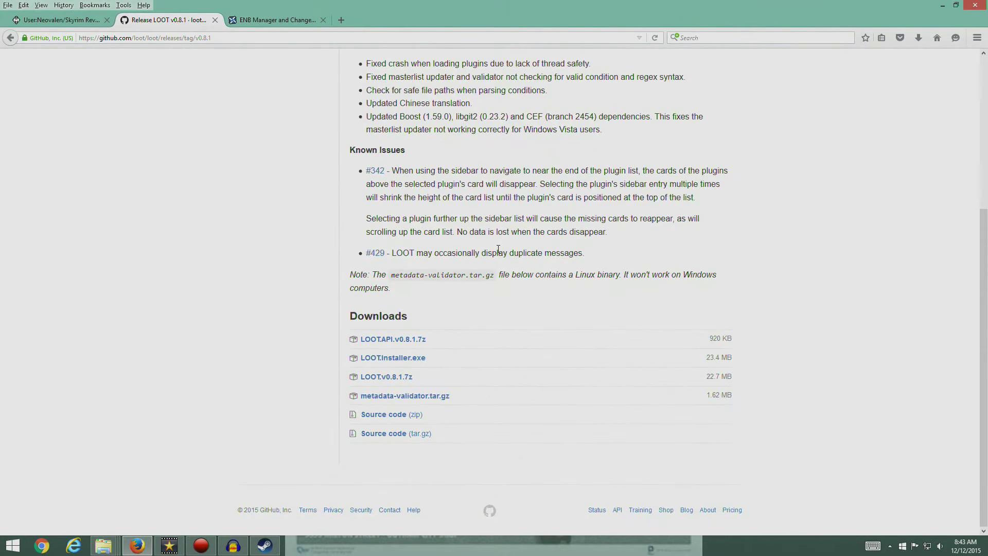
Save LOOT.Installer.exe and run it from Firefox's recent downloads
{"action": "left_click", "coordinate": [396, 364]}
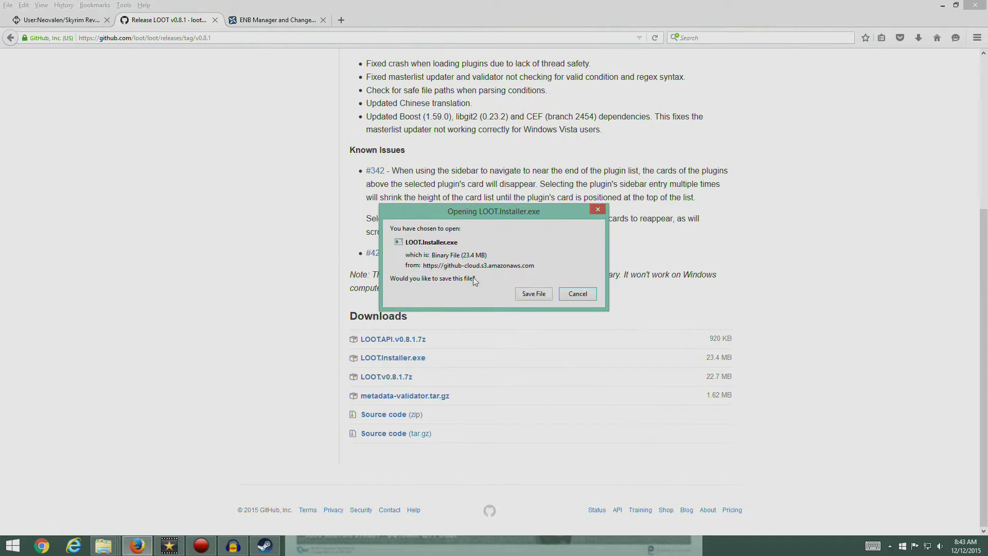
{"action": "left_click", "coordinate": [524, 294]}
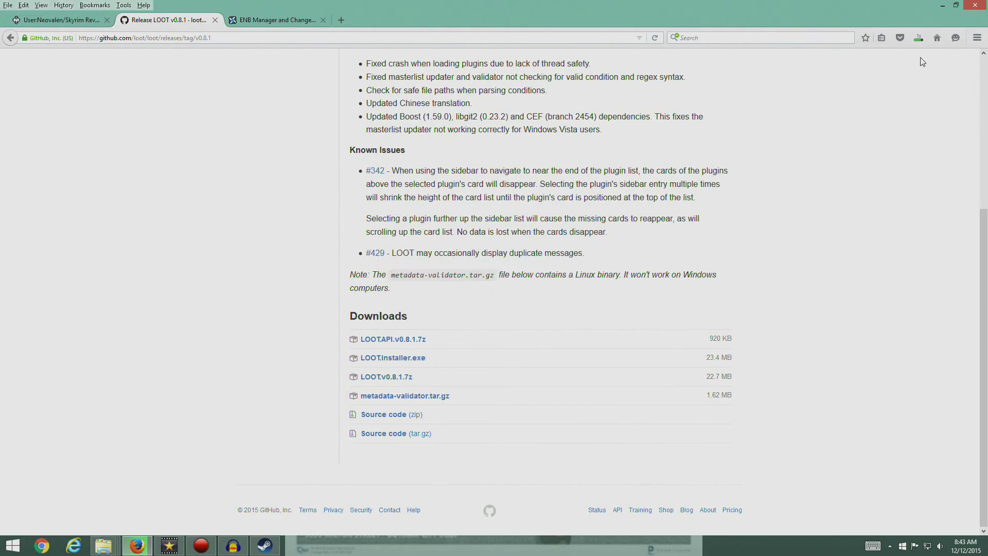
{"action": "left_click", "coordinate": [918, 39]}
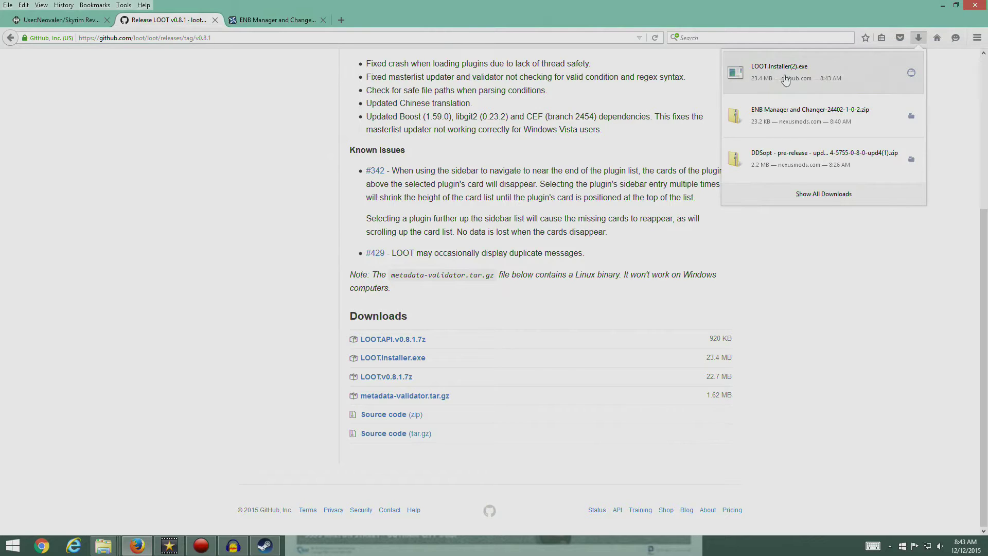
{"action": "left_click", "coordinate": [744, 88]}
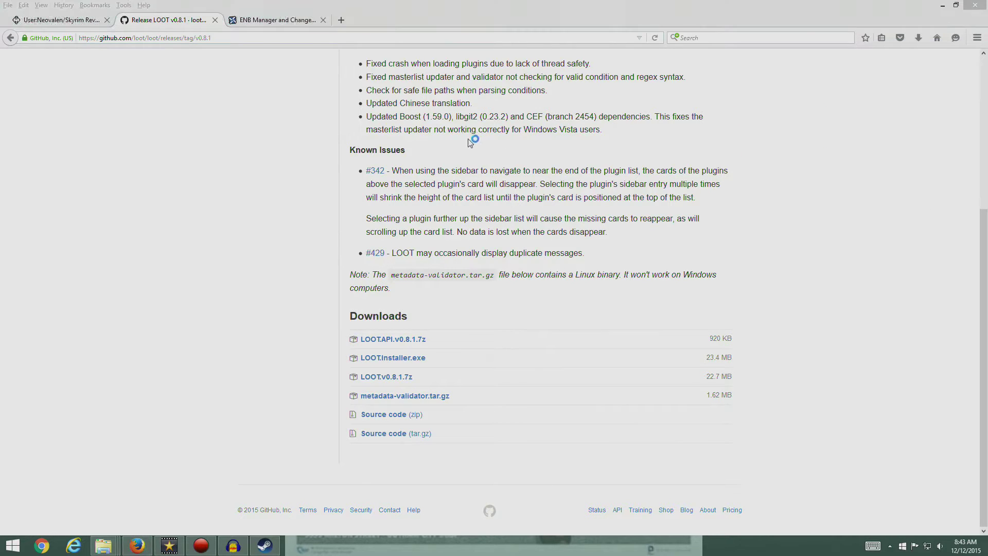
Allow the installer to run, choose English, and pass the welcome page
{"action": "key", "text": "Left"}
{"action": "key", "text": "Return"}
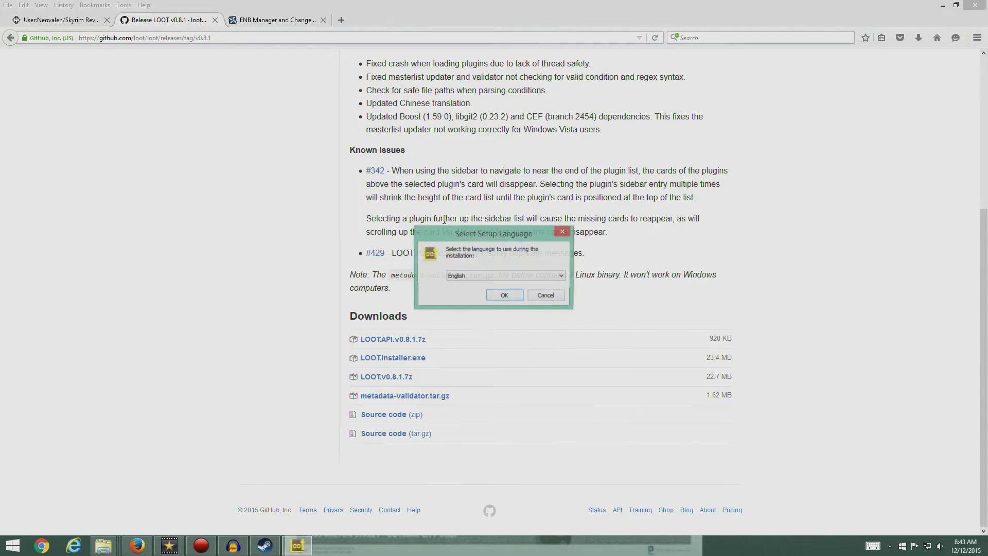
{"action": "left_click", "coordinate": [504, 296]}
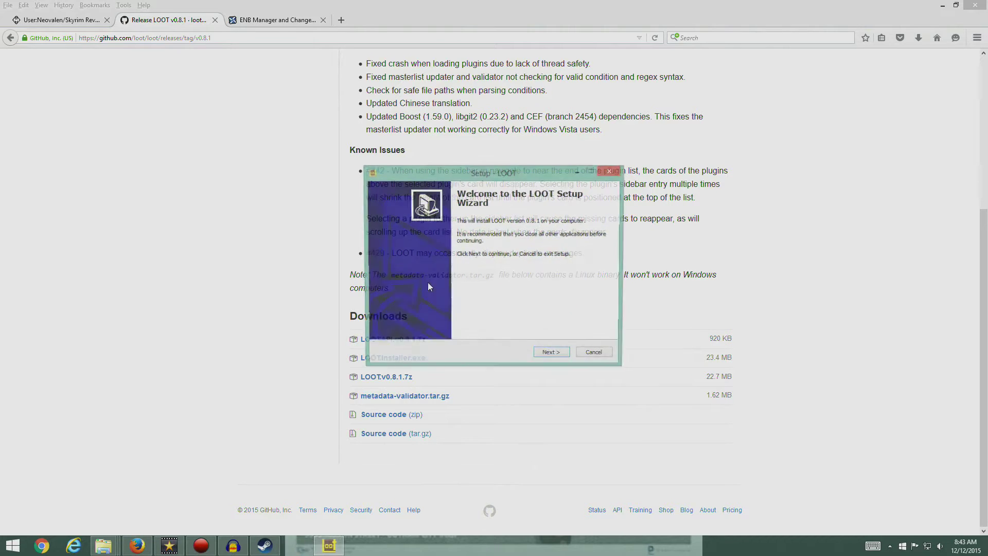
{"action": "left_click", "coordinate": [552, 353]}
Set the LOOT install folder to F:\LOOT
{"action": "left_click", "coordinate": [576, 260]}
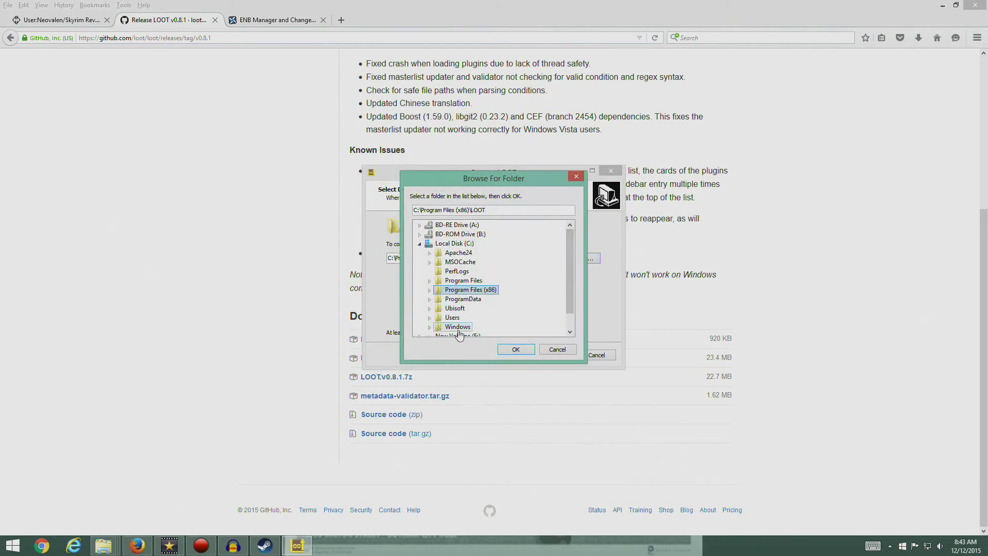
{"action": "key", "text": "Up"}
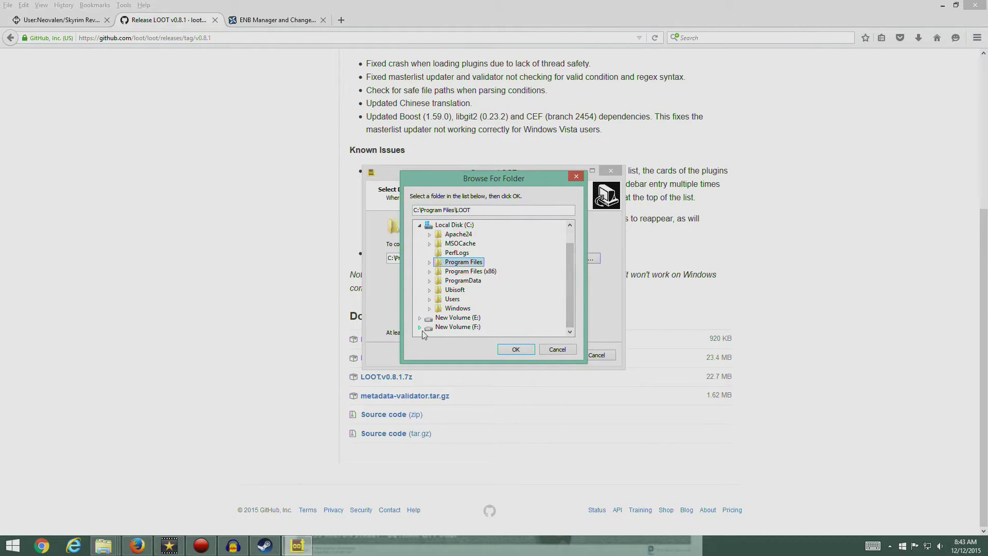
{"action": "scroll", "coordinate": [495, 301], "scroll_direction": "down", "scroll_amount": 4}
{"action": "left_click", "coordinate": [457, 225]}
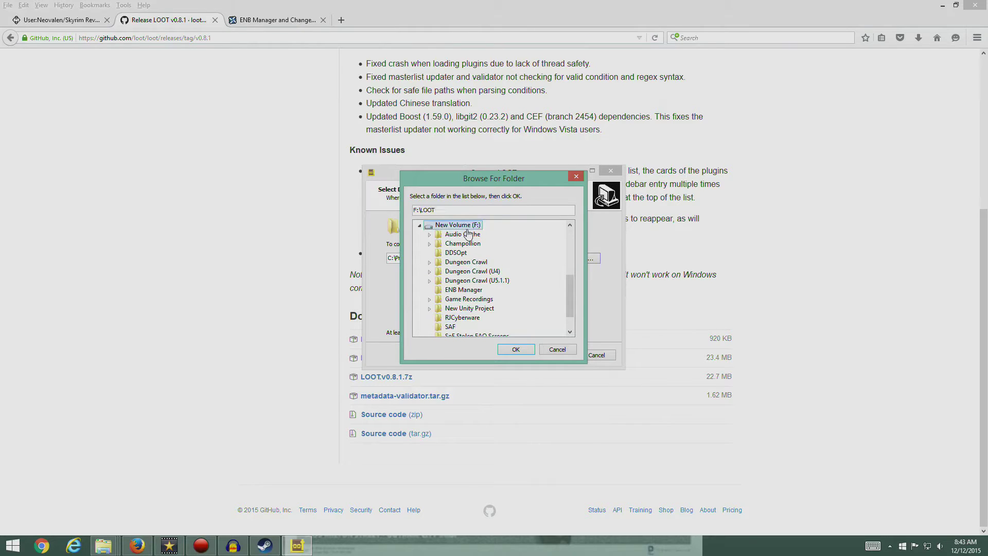
{"action": "scroll", "coordinate": [488, 312], "scroll_direction": "down", "scroll_amount": 1}
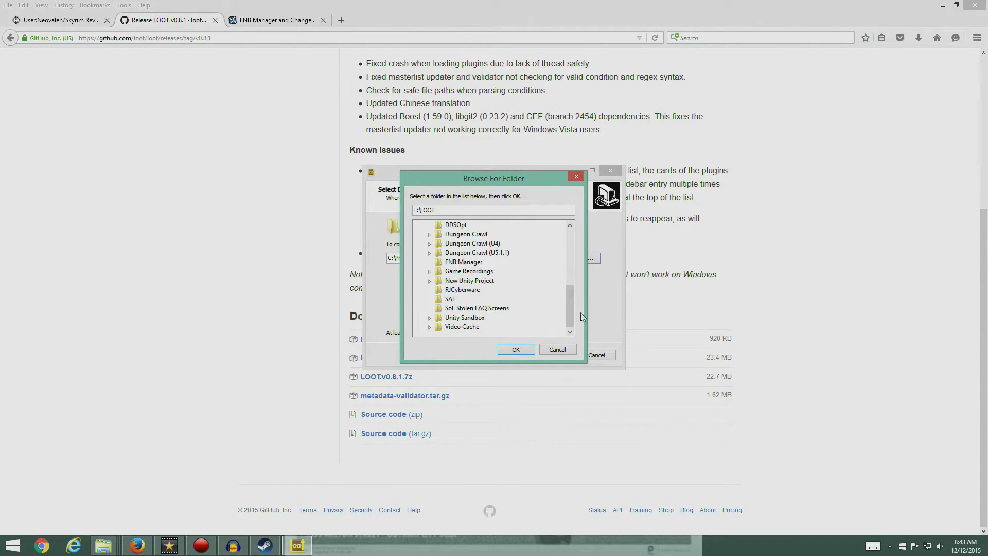
{"action": "left_click", "coordinate": [516, 349]}
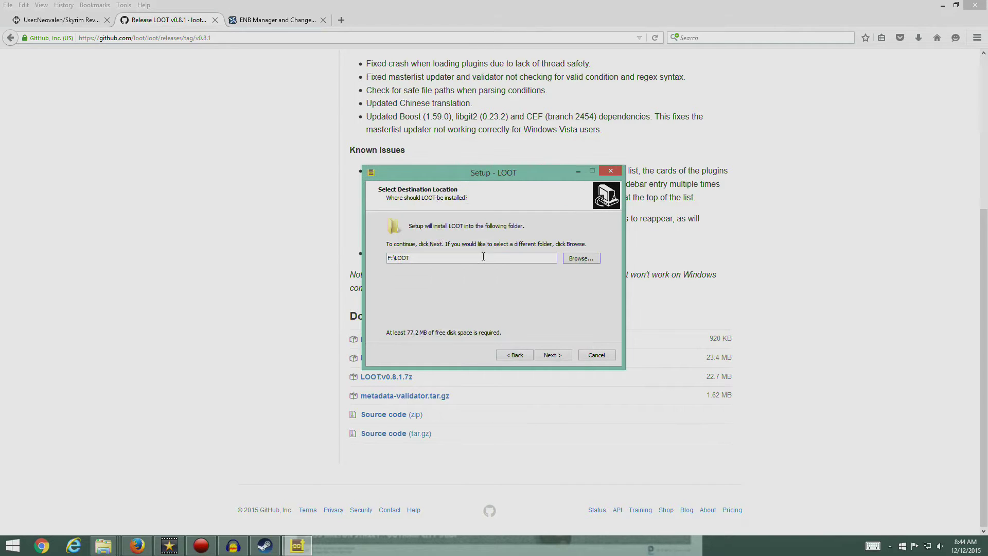
{"action": "left_click", "coordinate": [552, 355]}
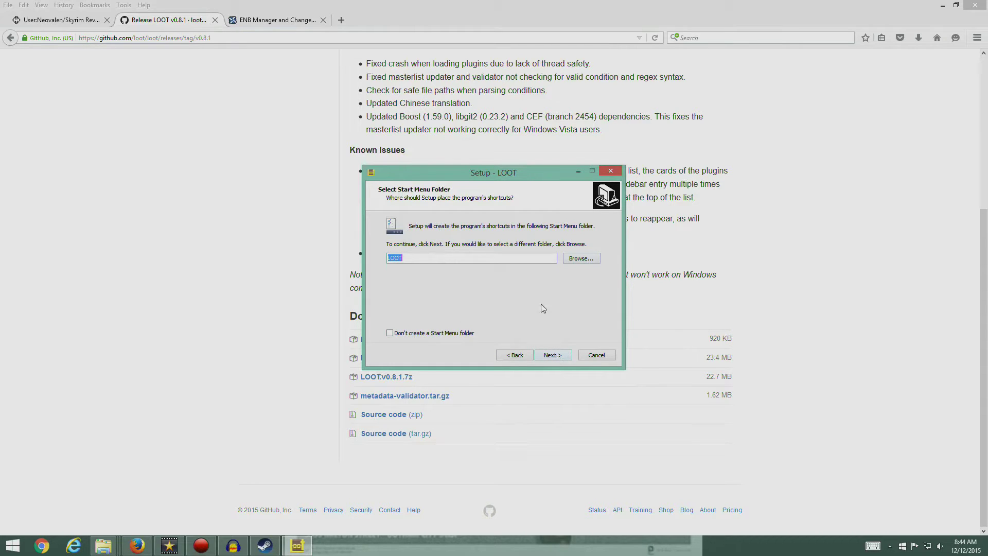
Keep the LOOT Start Menu folder and desktop icon, install, and untick the readme option
{"action": "left_click", "coordinate": [561, 355]}
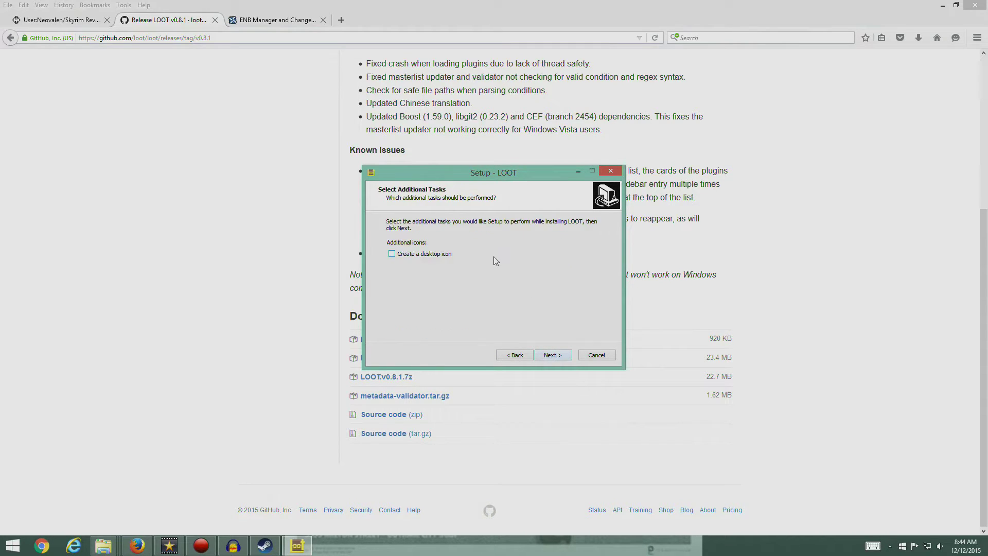
{"action": "left_click", "coordinate": [549, 355]}
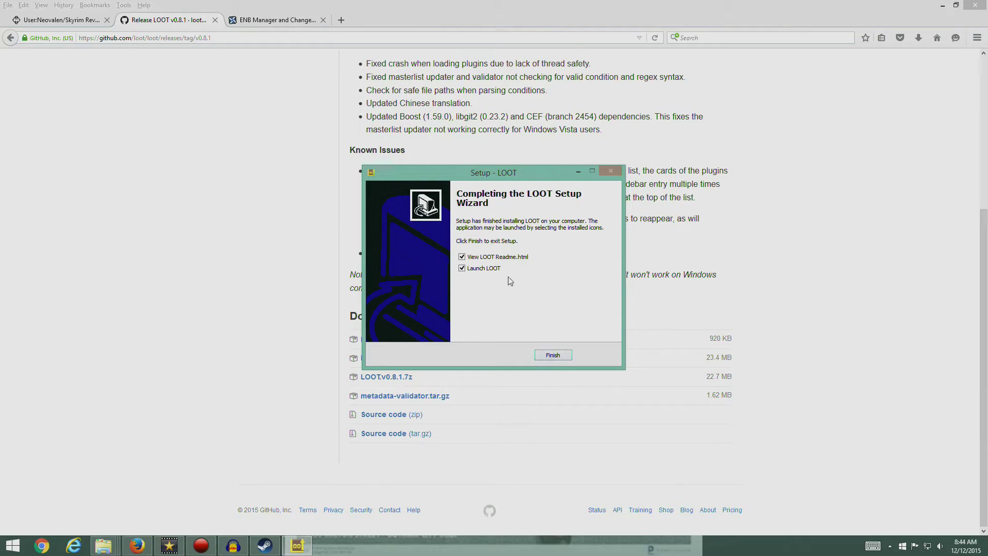
{"action": "left_click", "coordinate": [461, 256]}
Finish LOOT setup and close the ENB Manager, Downloads and DDSOpt folder windows
{"action": "left_click", "coordinate": [551, 355]}
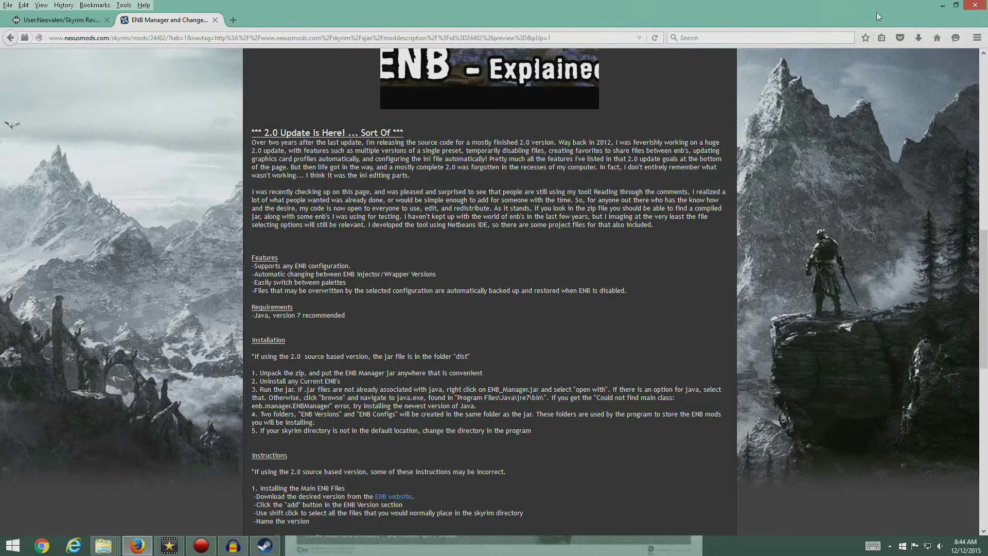
{"action": "left_click", "coordinate": [941, 5]}
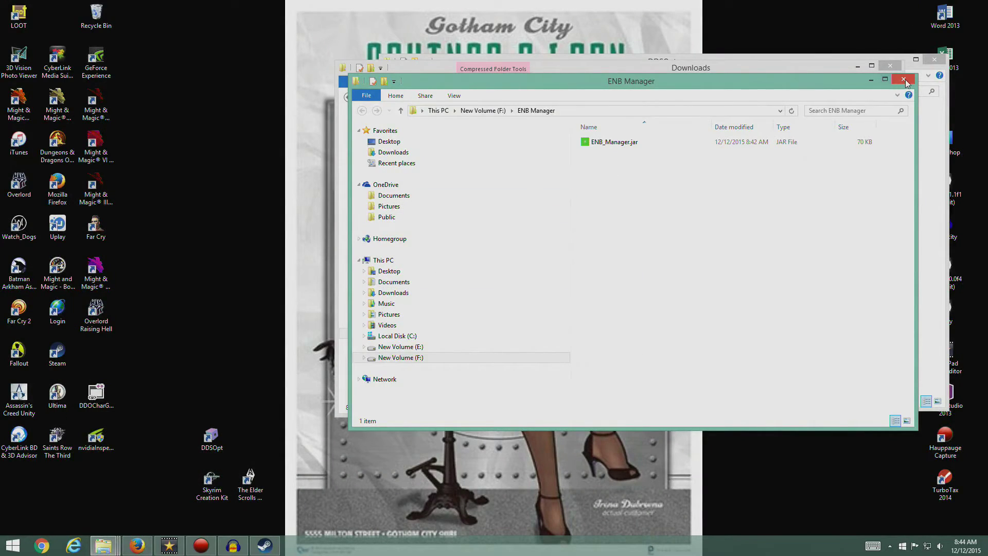
{"action": "left_click", "coordinate": [903, 79]}
{"action": "left_click", "coordinate": [889, 65]}
{"action": "left_click", "coordinate": [933, 59]}
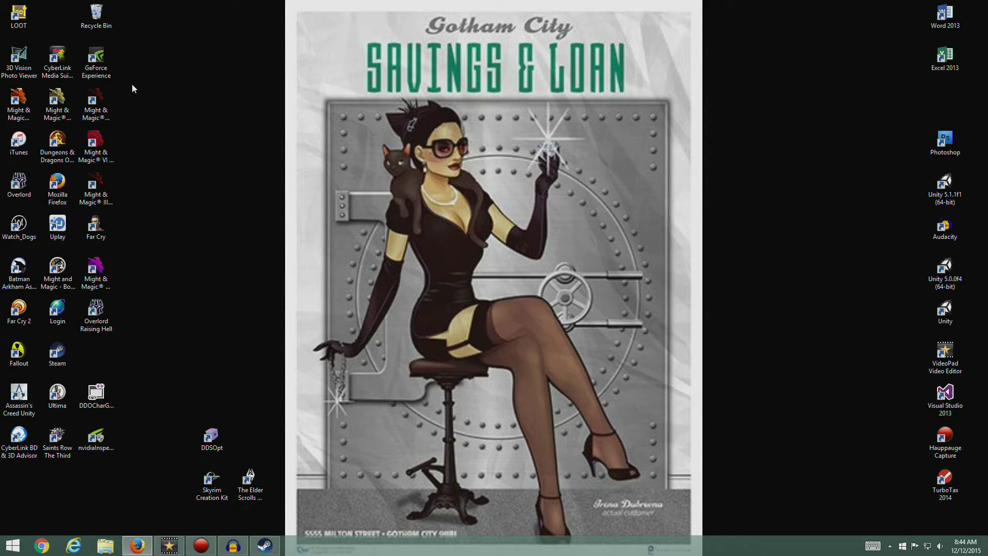
Place the LOOT desktop shortcut next to DDSOpt and close the ENB Manager tab
{"action": "left_click_drag", "start_coordinate": [18, 13], "coordinate": [252, 441]}
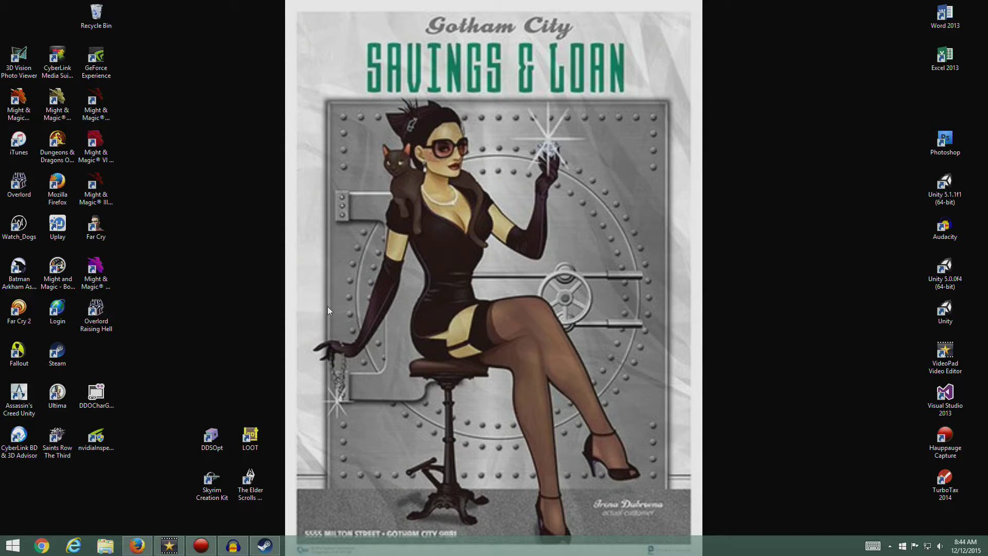
{"action": "left_click", "coordinate": [137, 546]}
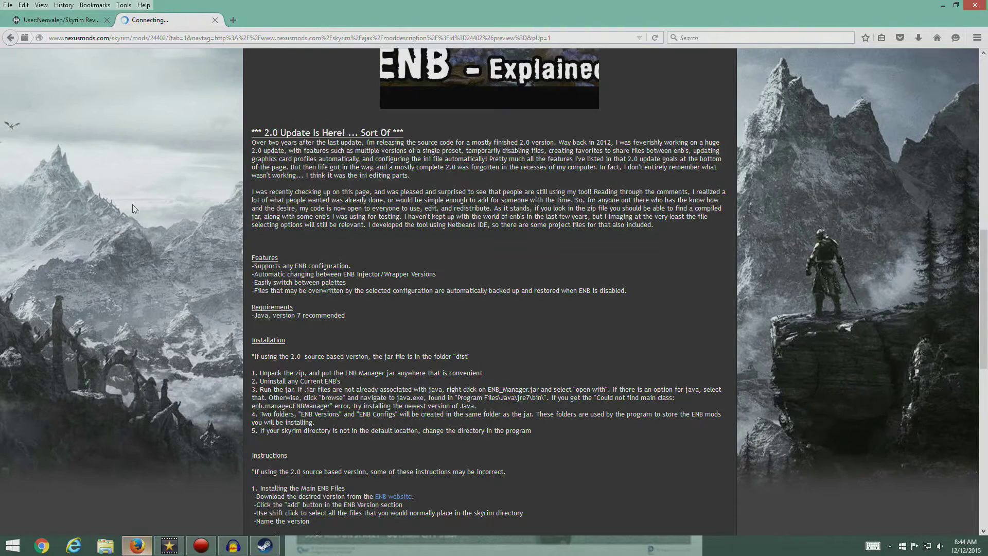
{"action": "left_click", "coordinate": [215, 20]}
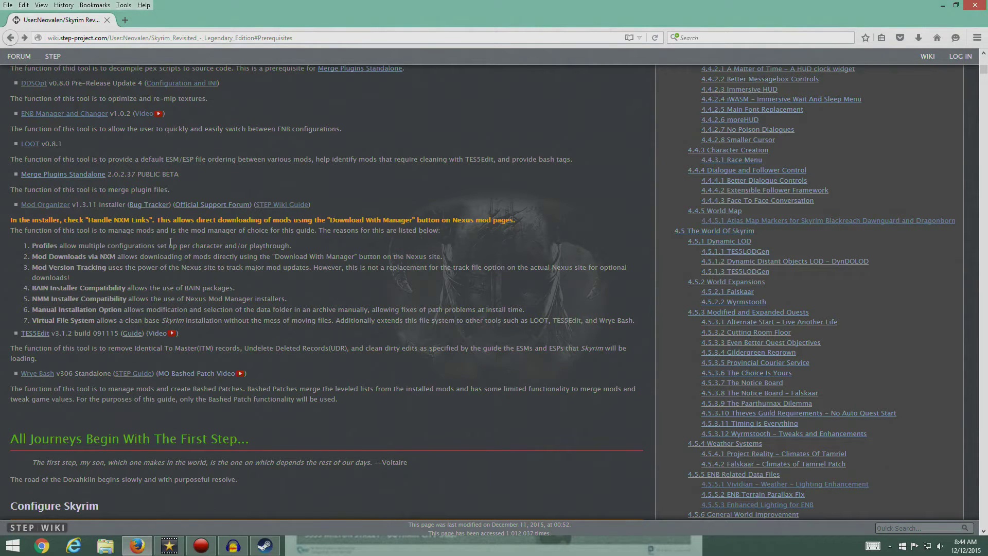
Open the Merge Plugins Standalone forum topic from the STEP Tools list
{"action": "left_click", "coordinate": [63, 175]}
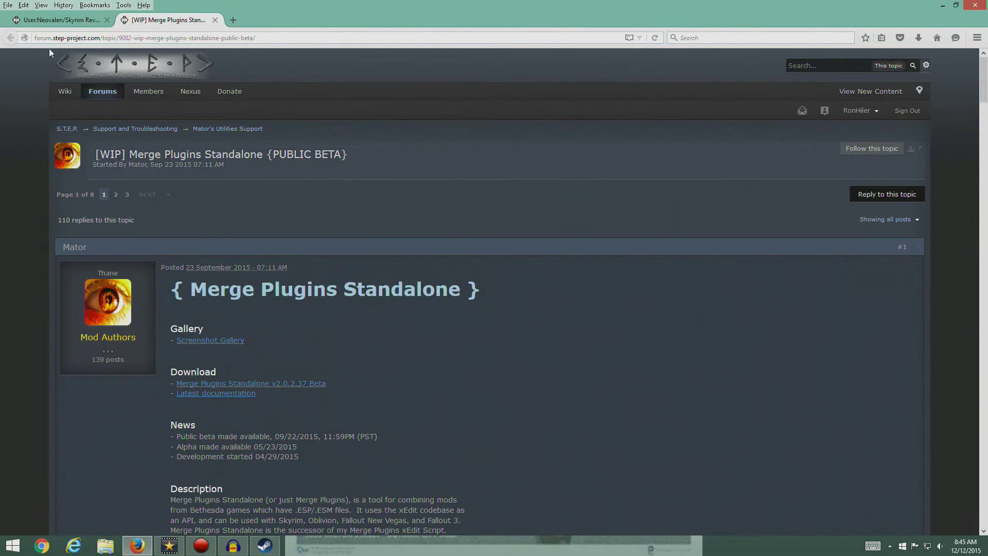
{"action": "left_click", "coordinate": [46, 20]}
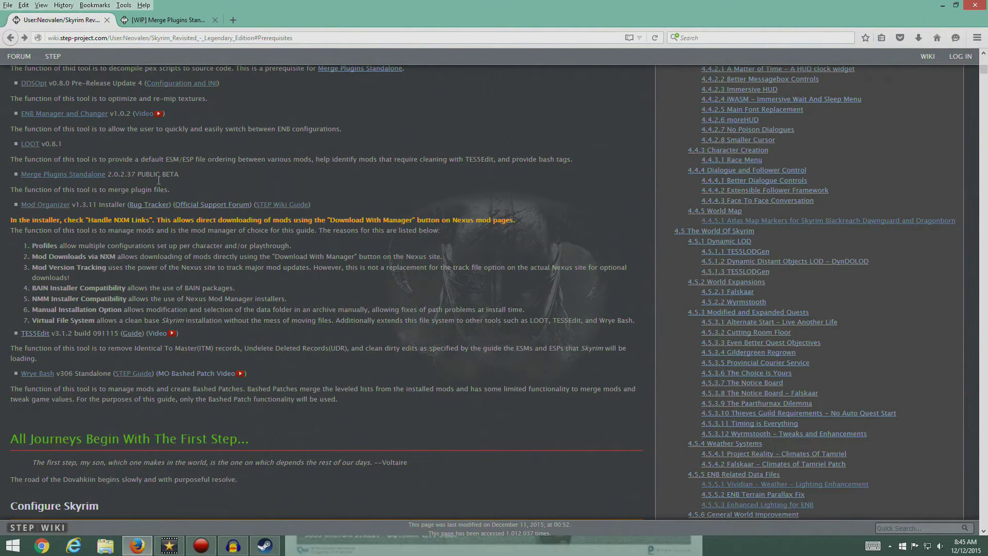
{"action": "left_click", "coordinate": [182, 20]}
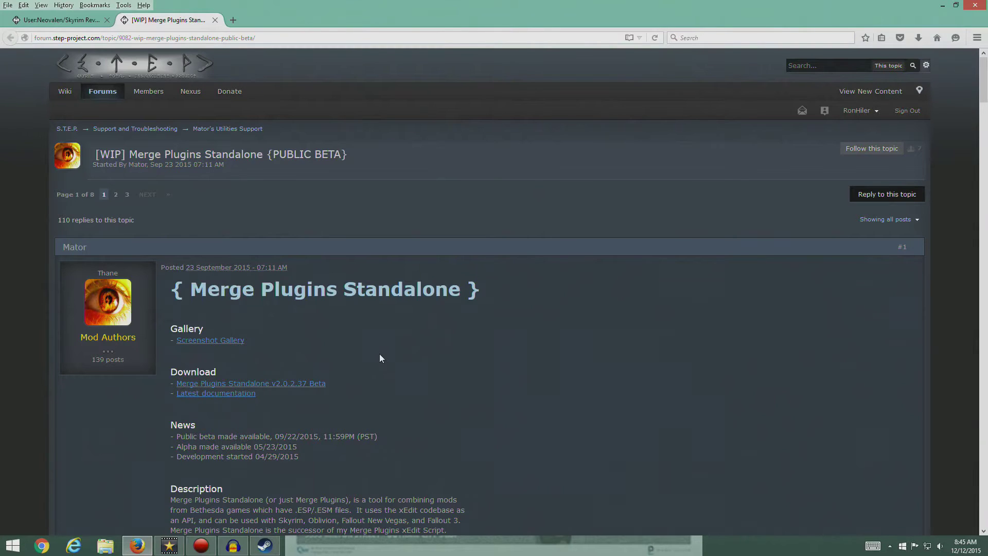
{"action": "scroll", "coordinate": [318, 345], "scroll_direction": "down", "scroll_amount": 2}
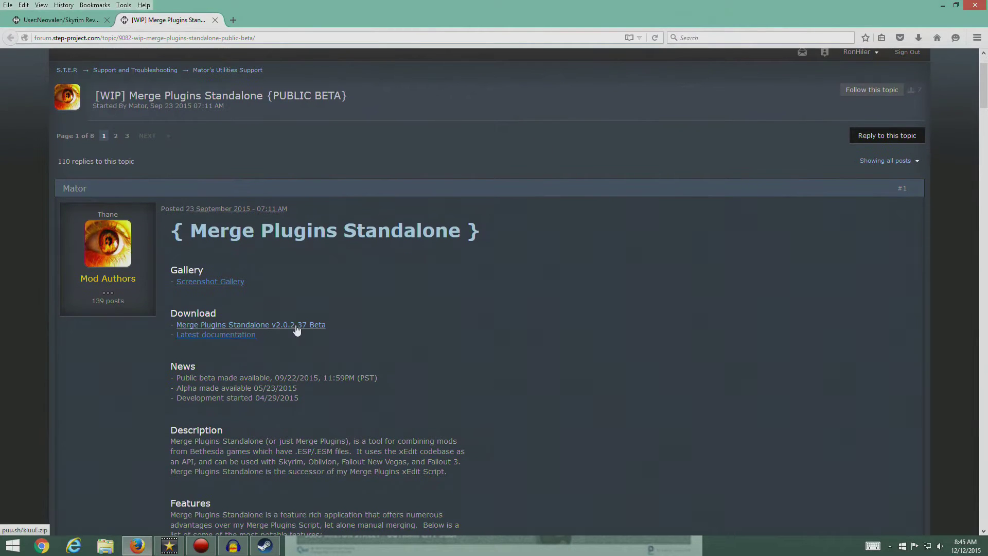
Save MergePlugins.zip and open it from Firefox's recent downloads
{"action": "left_click", "coordinate": [297, 324]}
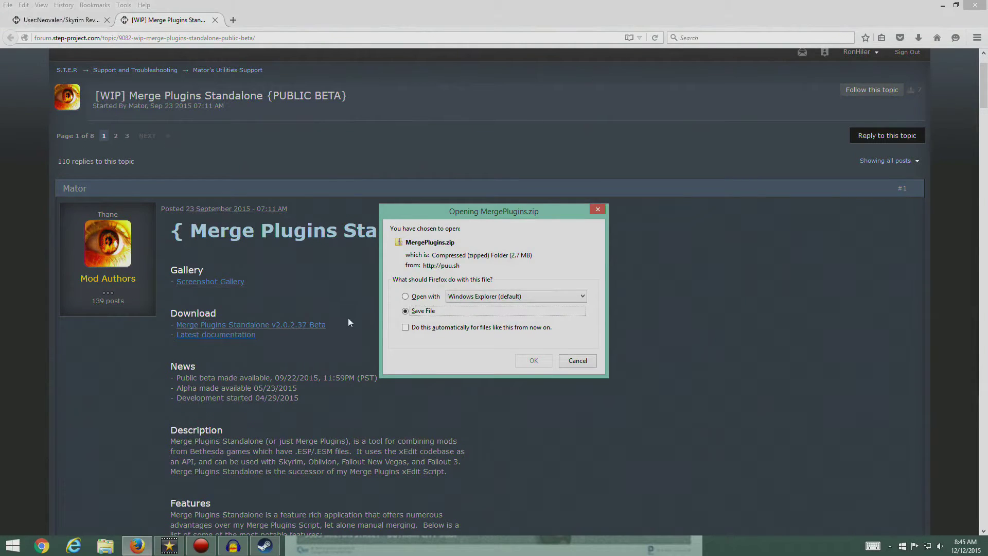
{"action": "left_click", "coordinate": [532, 361]}
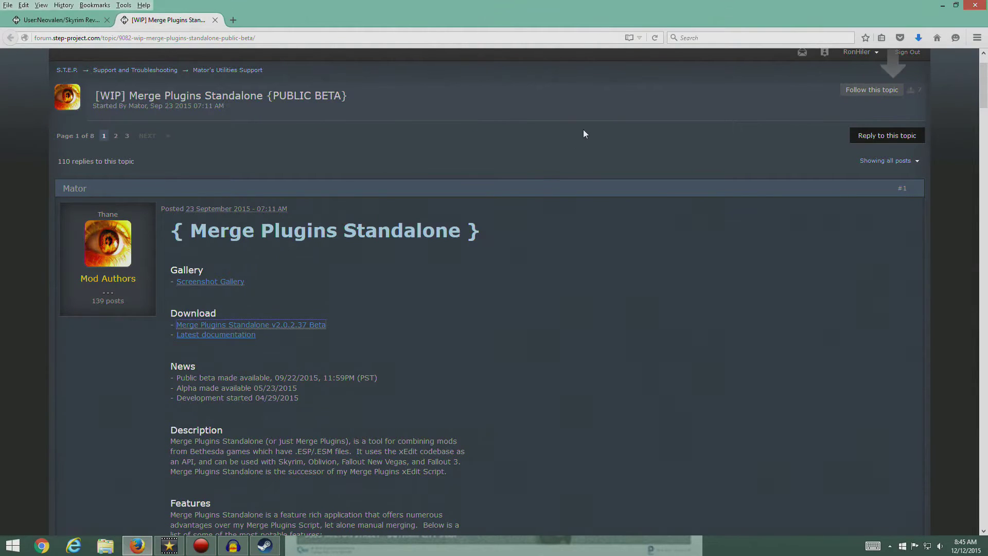
{"action": "left_click", "coordinate": [917, 38]}
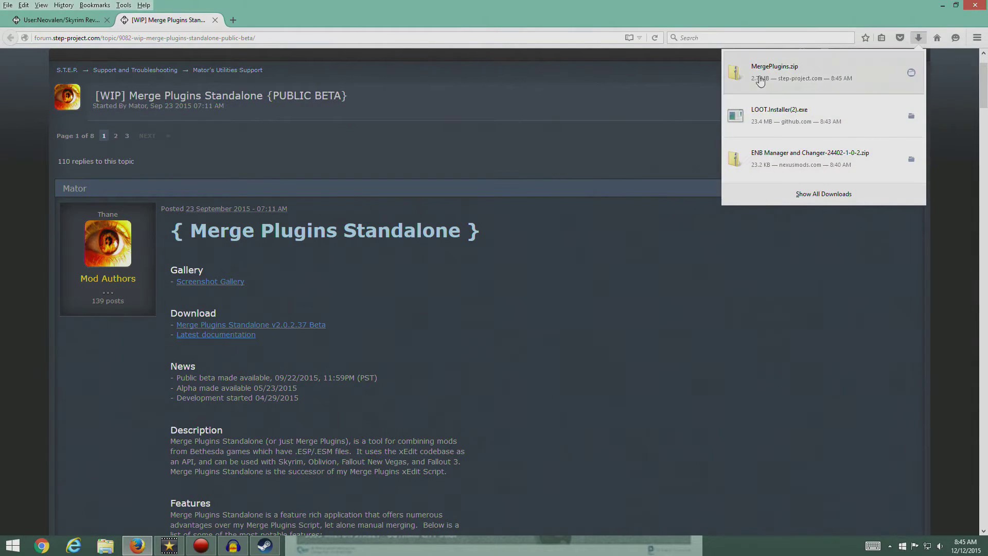
{"action": "left_click", "coordinate": [786, 77]}
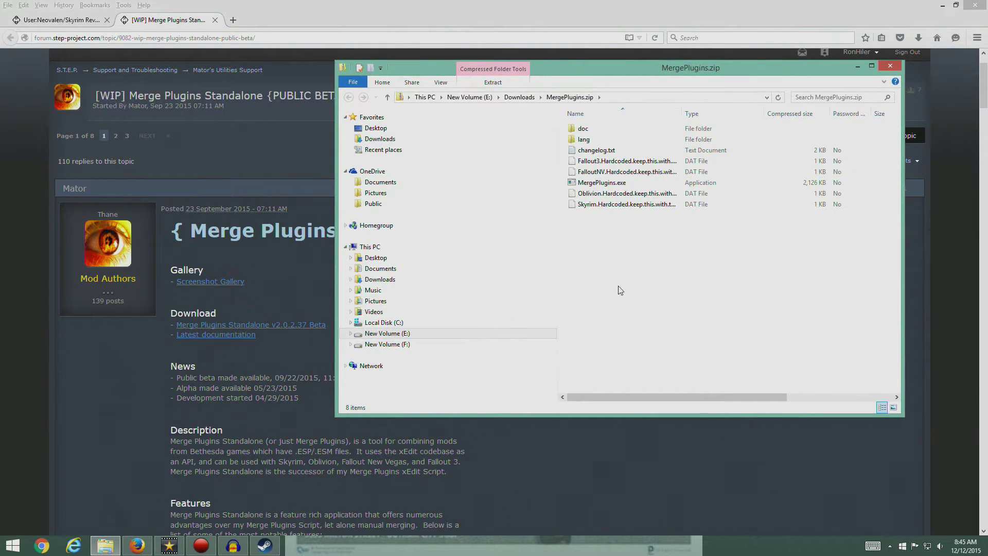
Start Extract All on MergePlugins.zip and choose to browse for a destination
{"action": "right_click", "coordinate": [652, 255]}
{"action": "left_click", "coordinate": [525, 97]}
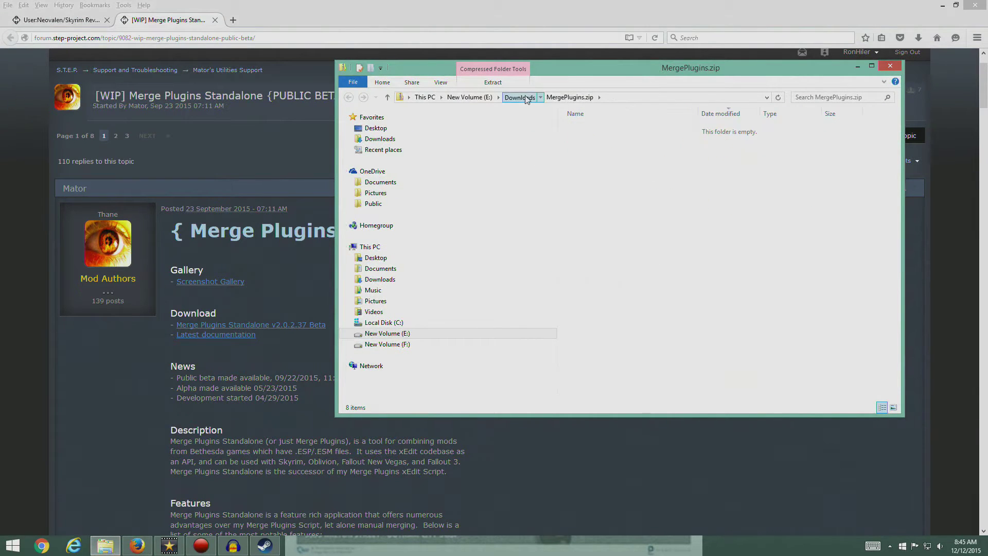
{"action": "right_click", "coordinate": [607, 131]}
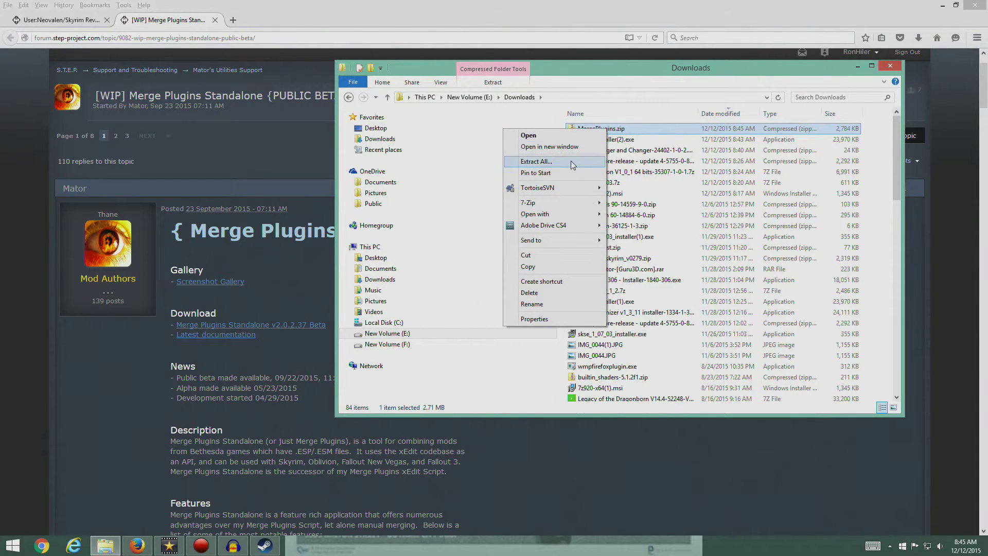
{"action": "left_click", "coordinate": [570, 161]}
{"action": "left_click", "coordinate": [620, 232]}
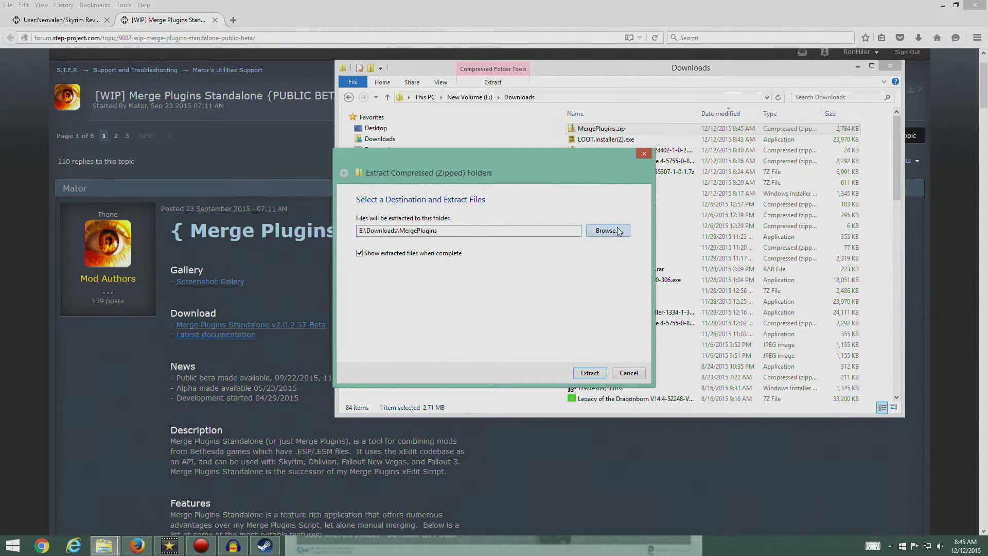
Expand This PC and New Volume (F:) and create a new folder
{"action": "left_click", "coordinate": [426, 278]}
{"action": "scroll", "coordinate": [432, 298], "scroll_direction": "down", "scroll_amount": 1}
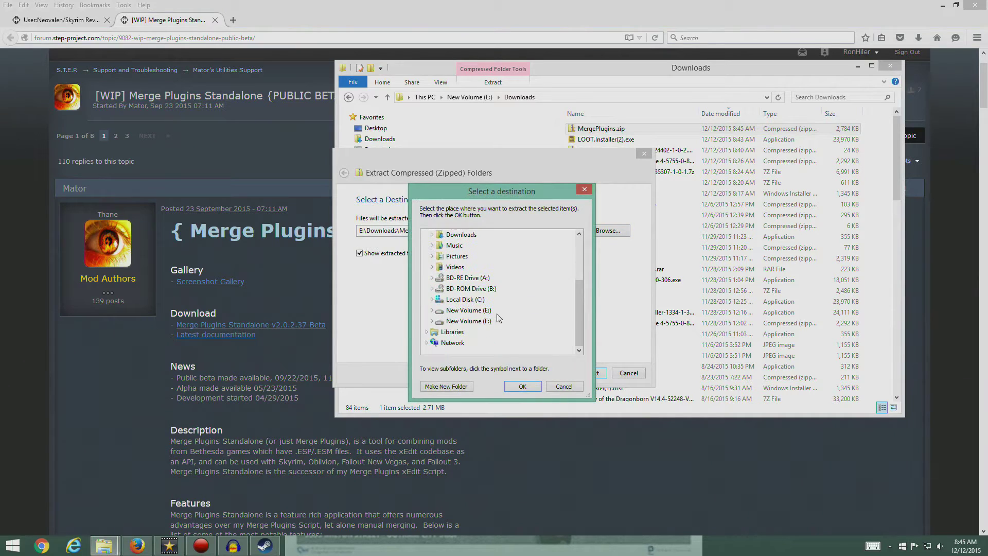
{"action": "left_click", "coordinate": [432, 322]}
{"action": "scroll", "coordinate": [507, 329], "scroll_direction": "down", "scroll_amount": 3}
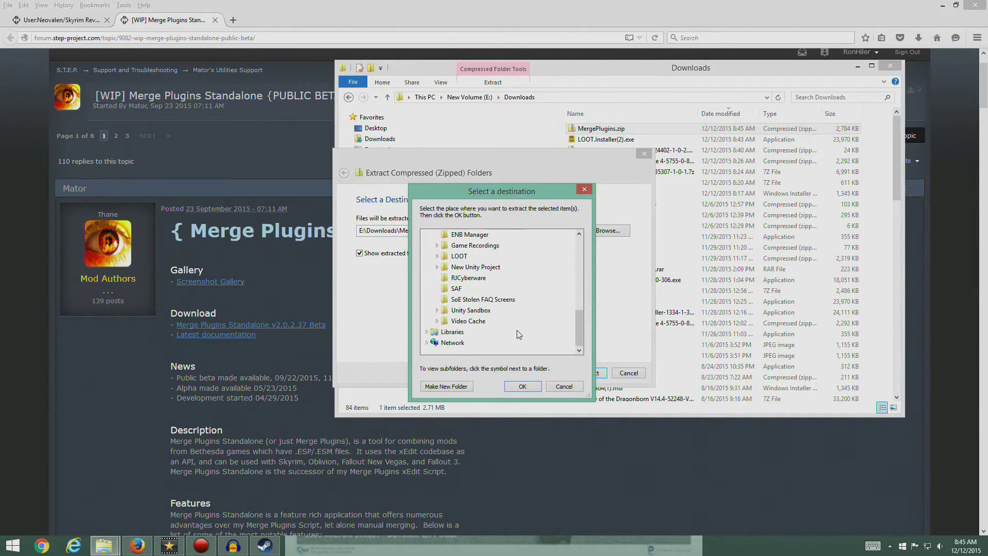
{"action": "left_click", "coordinate": [457, 387]}
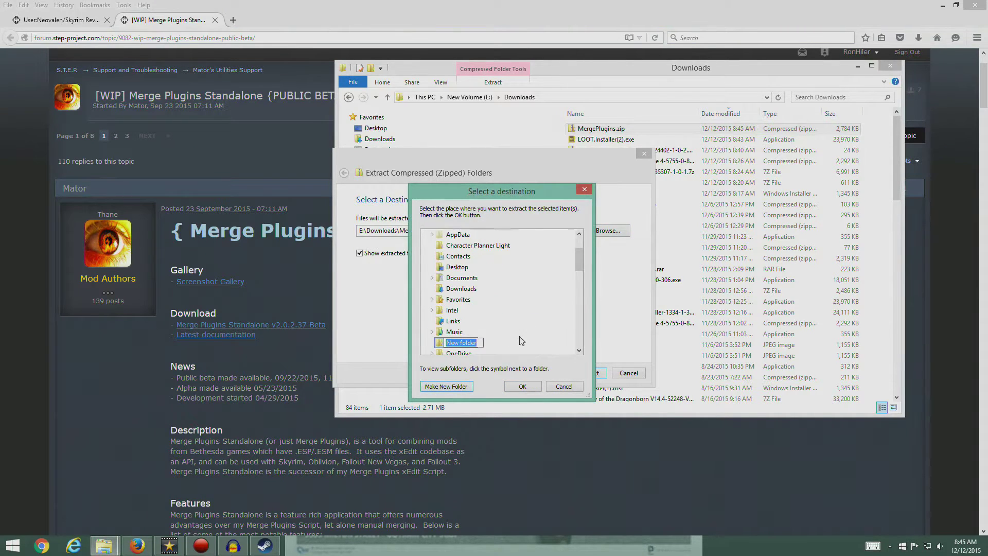
{"action": "key", "text": "Return"}
{"action": "scroll", "coordinate": [585, 273], "scroll_direction": "down", "scroll_amount": 2}
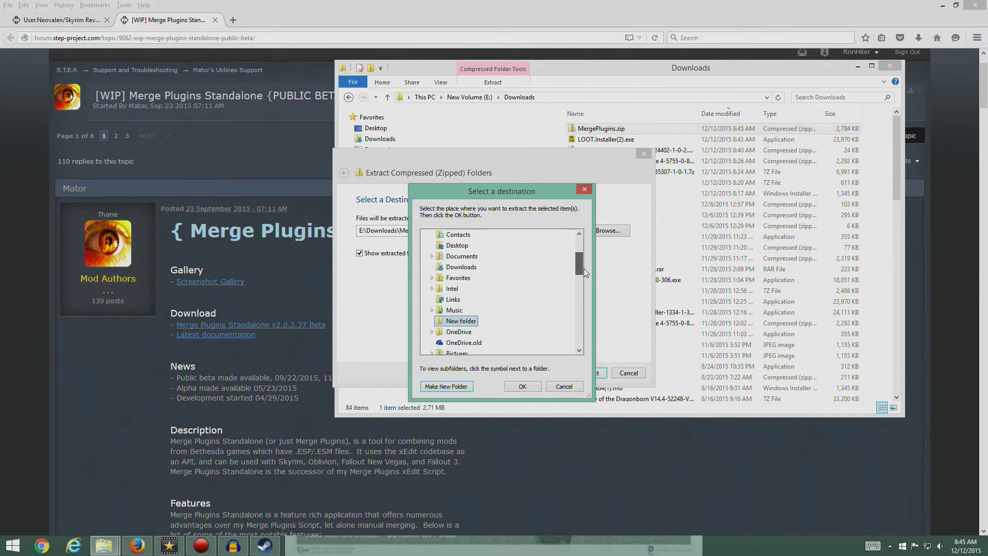
{"action": "scroll", "coordinate": [584, 273], "scroll_direction": "down", "scroll_amount": 1}
{"action": "left_click", "coordinate": [459, 299]}
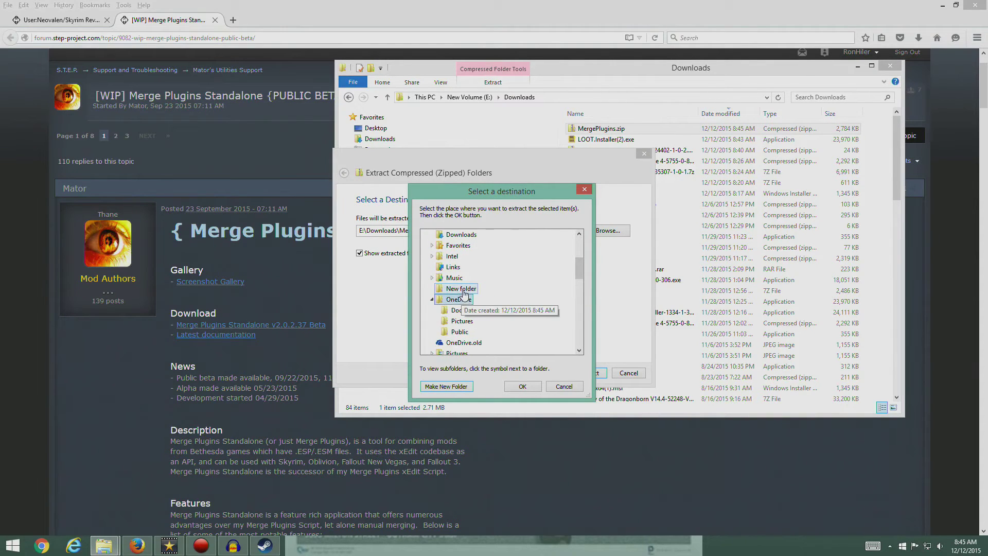
{"action": "left_click", "coordinate": [463, 290]}
Select the New Volume (F:) drive and create a new folder there
{"action": "key", "text": "Left"}
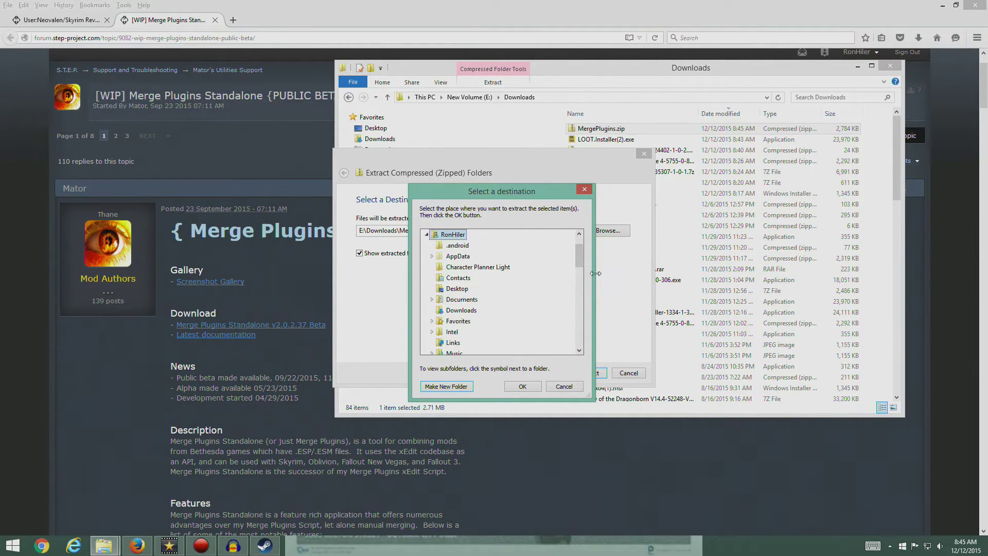
{"action": "left_click_drag", "start_coordinate": [578, 257], "coordinate": [578, 334]}
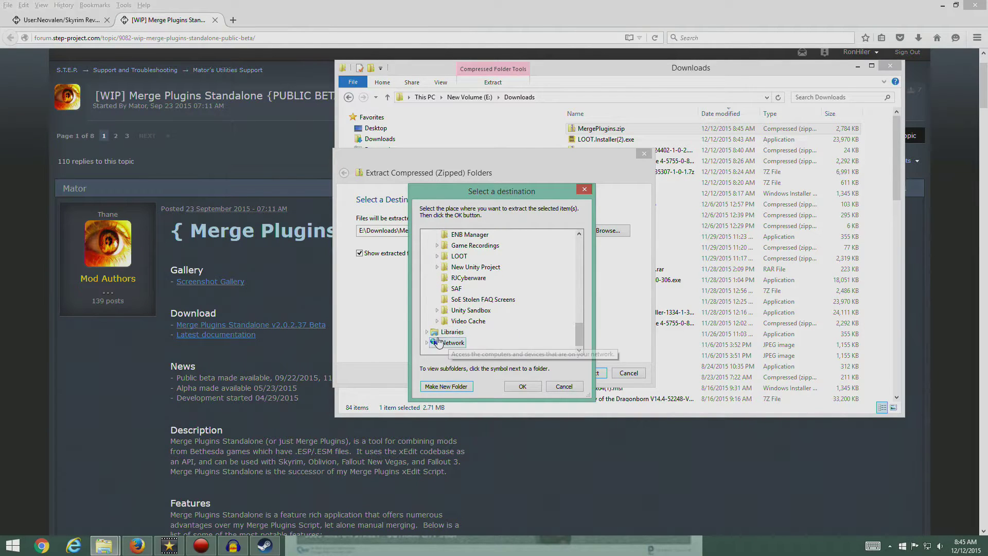
{"action": "scroll", "coordinate": [438, 329], "scroll_direction": "up", "scroll_amount": 5}
{"action": "scroll", "coordinate": [437, 309], "scroll_direction": "down", "scroll_amount": 2}
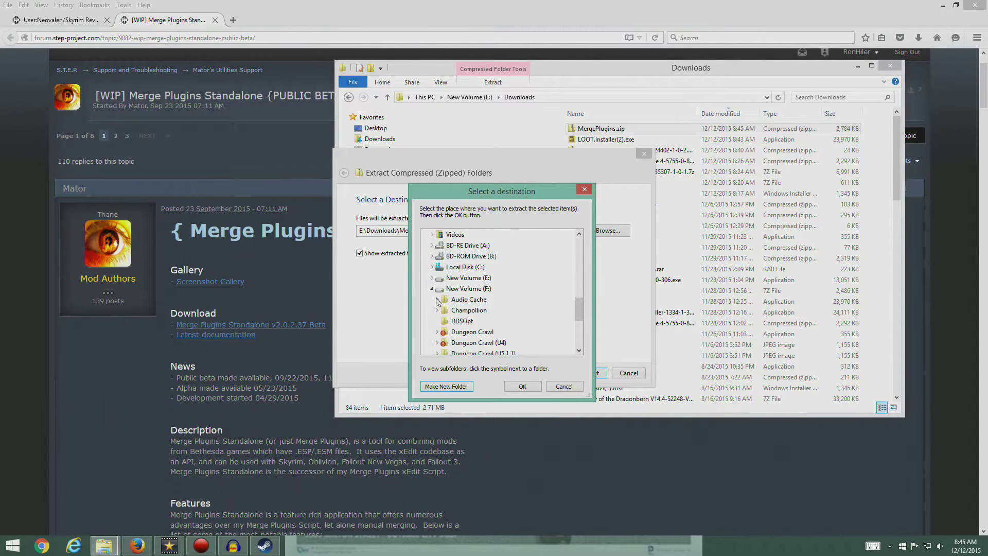
{"action": "left_click", "coordinate": [465, 288]}
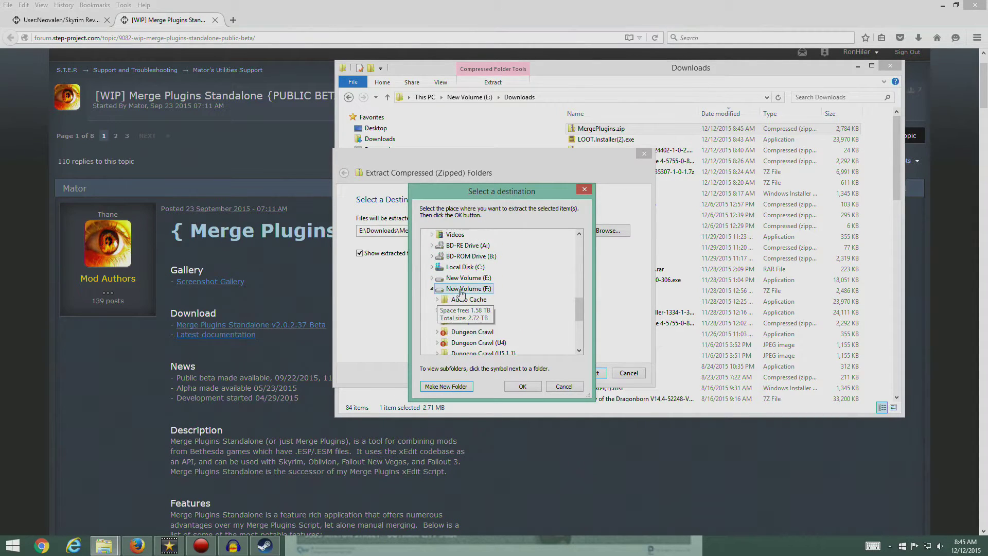
{"action": "left_click", "coordinate": [447, 386]}
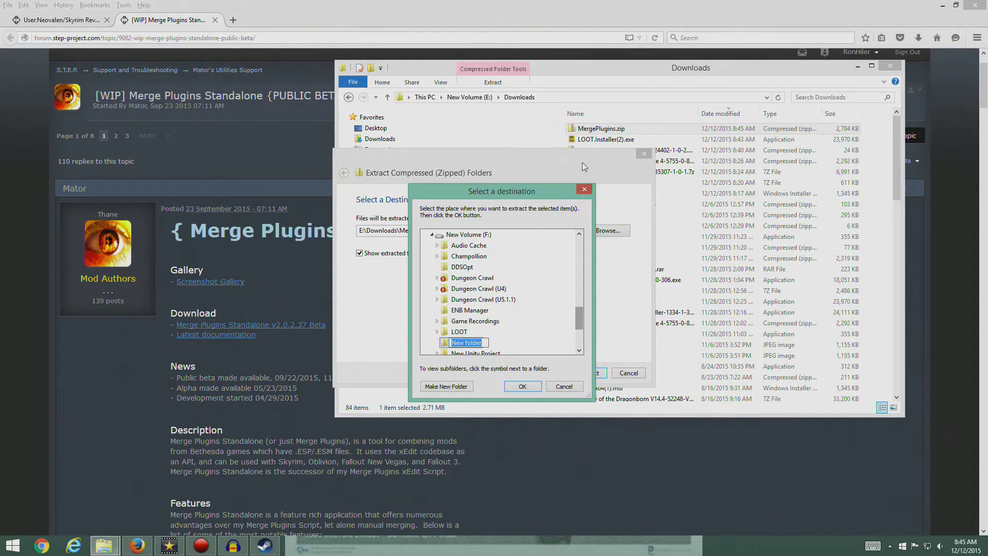
Bring the extraction dialog back and rename the new folder to 'Merge Plugins'
{"action": "left_click", "coordinate": [97, 20]}
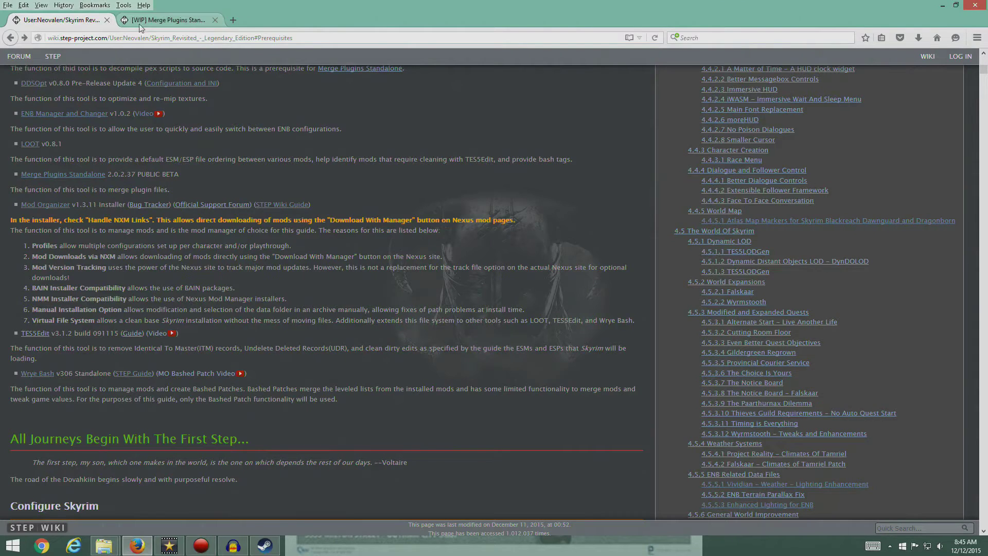
{"action": "left_click", "coordinate": [149, 20]}
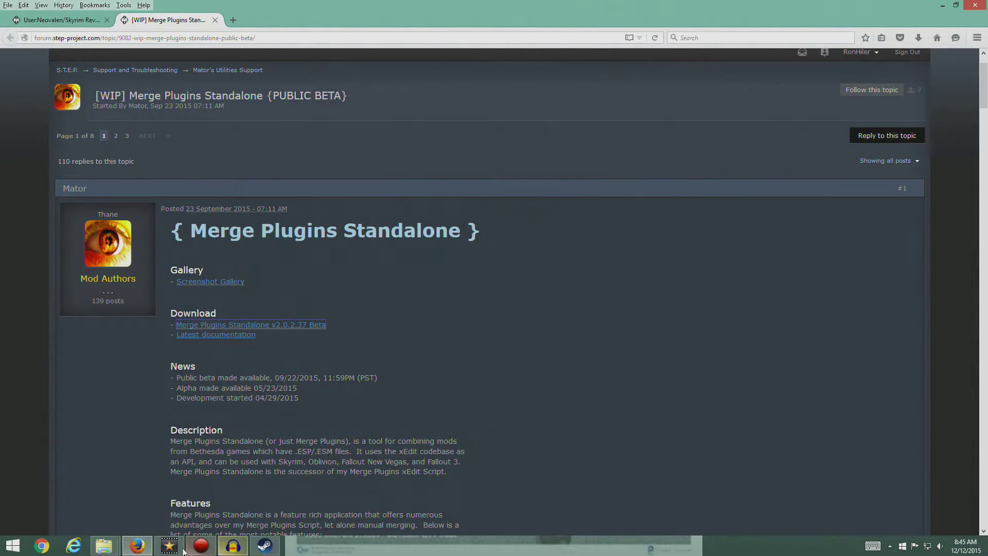
{"action": "mouse_move", "coordinate": [216, 550]}
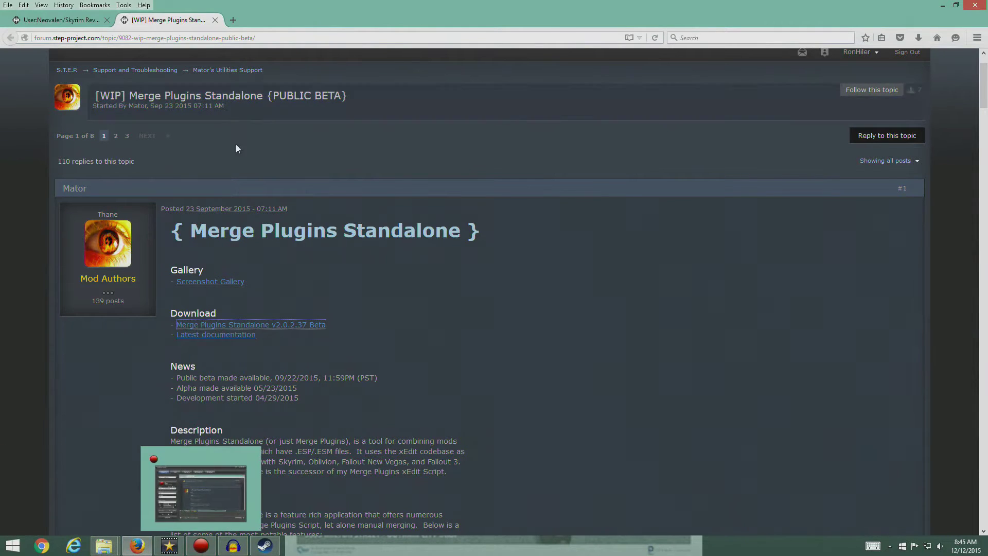
{"action": "mouse_move", "coordinate": [103, 546]}
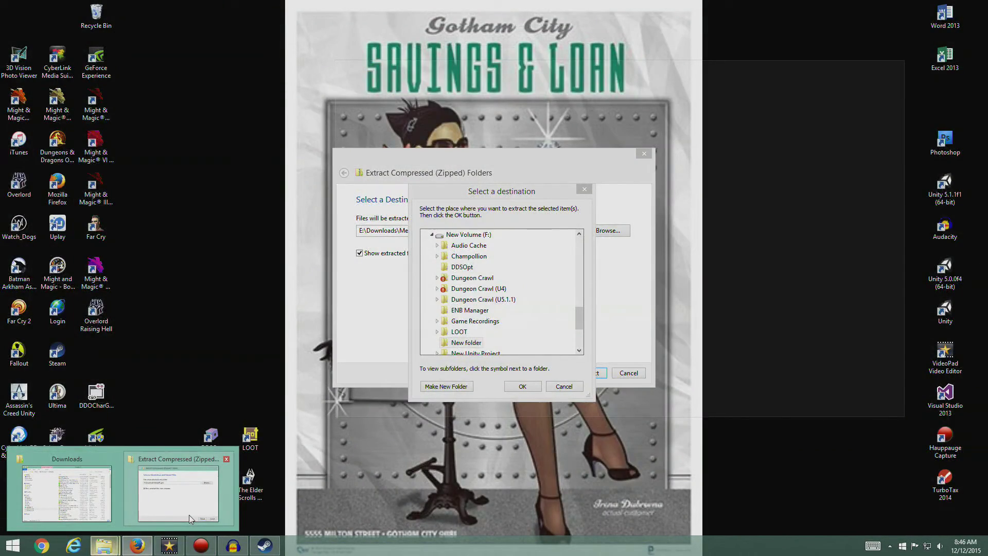
{"action": "left_click", "coordinate": [189, 514]}
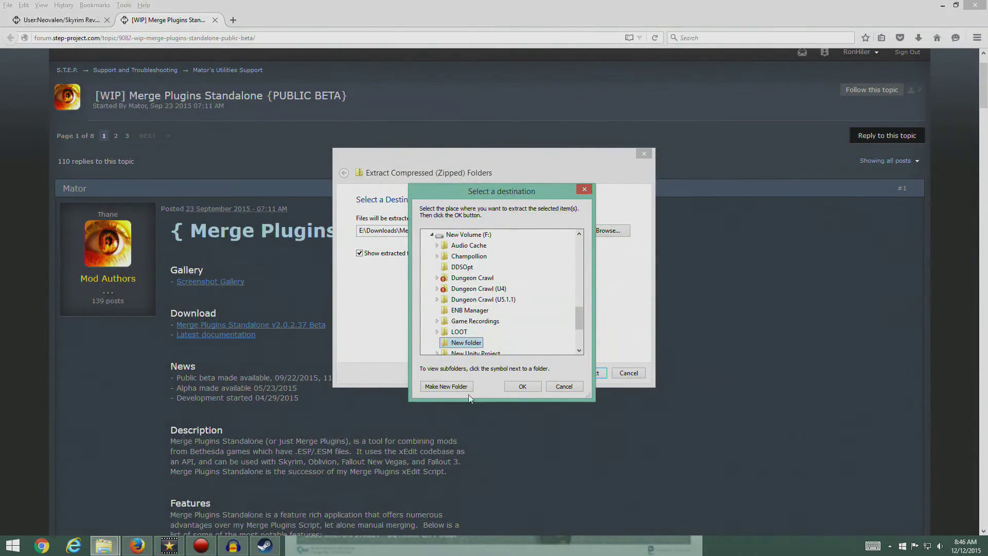
{"action": "key", "text": "F2"}
{"action": "type", "text": "Merge Plugins"}
{"action": "key", "text": "Return"}
Extract MergePlugins.zip into F:\Merge Plugins and close the resulting folder window
{"action": "left_click", "coordinate": [520, 387]}
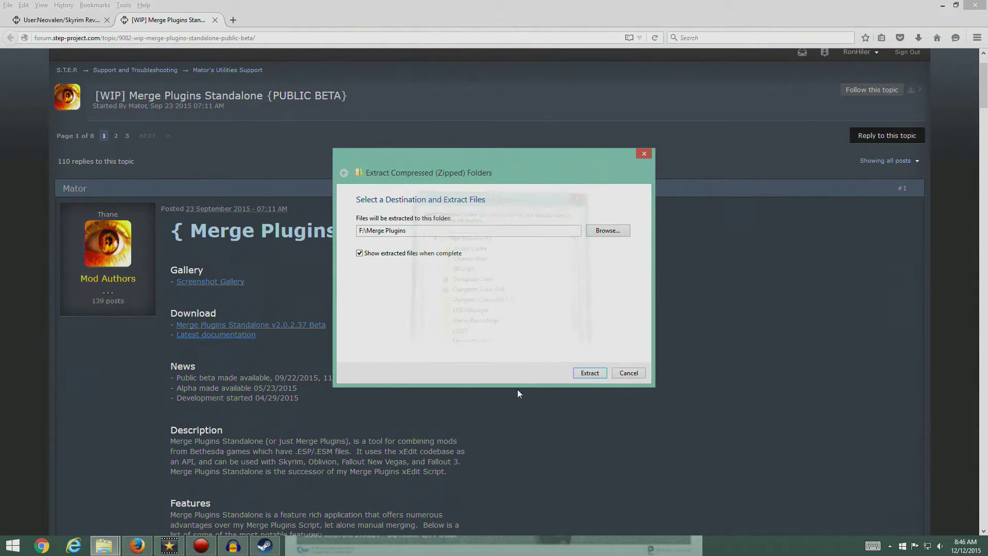
{"action": "left_click", "coordinate": [589, 373]}
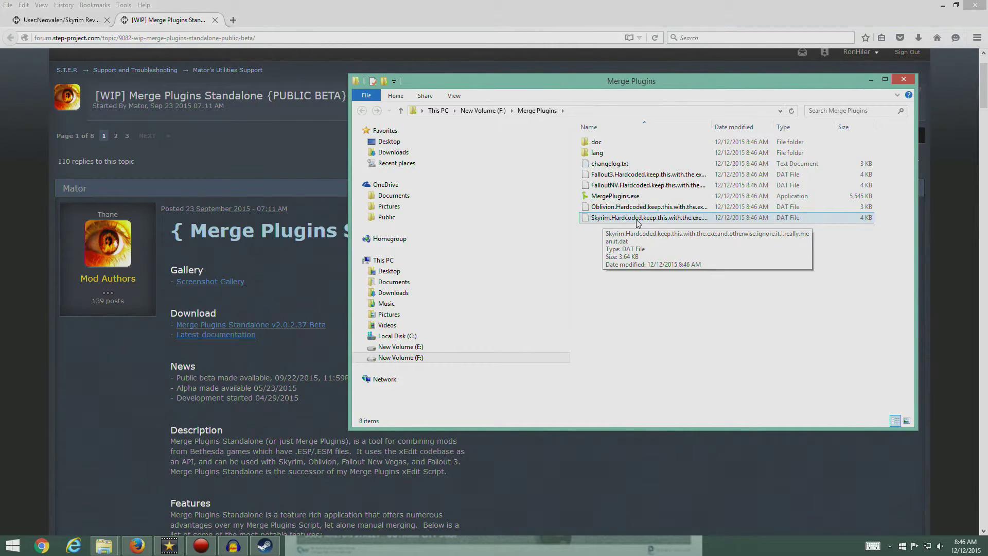
{"action": "left_click", "coordinate": [901, 79]}
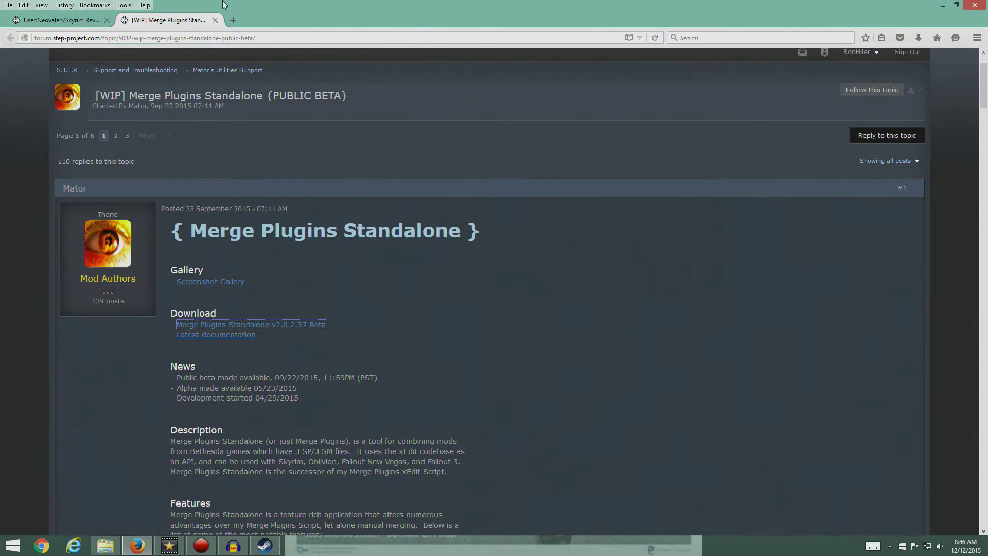
{"action": "left_click", "coordinate": [64, 5]}
Open the Mod Organizer Nexus page from the STEP guide and go to its files list
{"action": "left_click", "coordinate": [44, 22]}
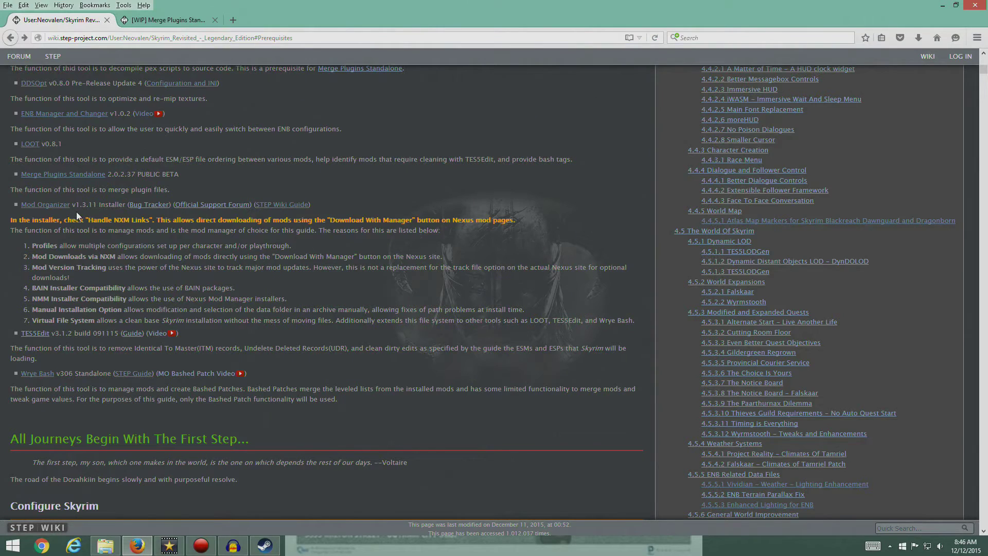
{"action": "left_click", "coordinate": [46, 205]}
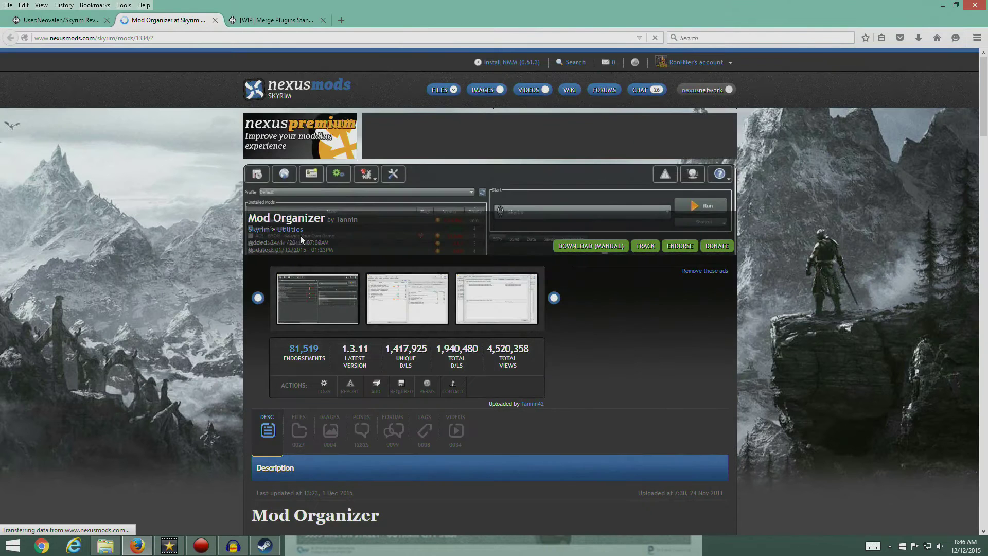
{"action": "left_click", "coordinate": [609, 246]}
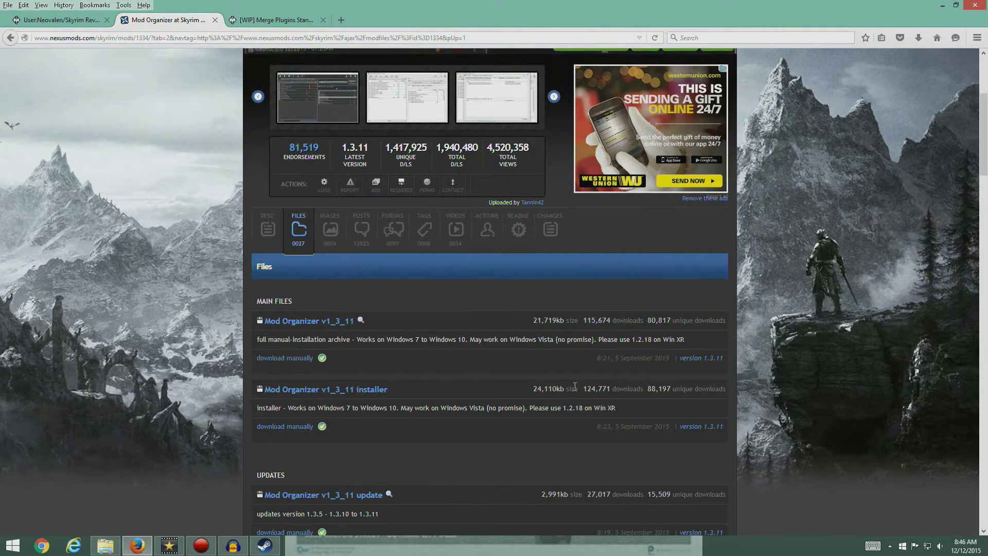
{"action": "left_click", "coordinate": [56, 20]}
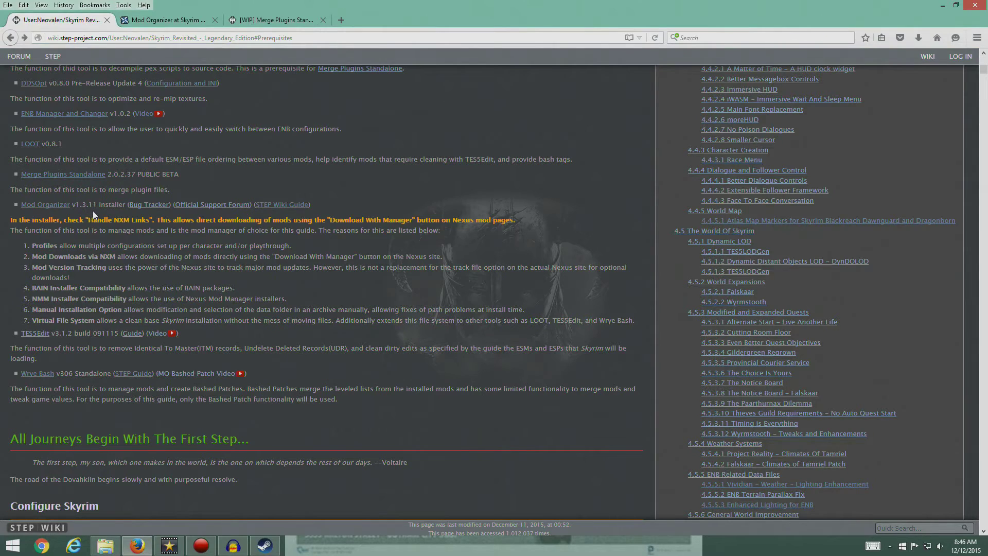
{"action": "left_click", "coordinate": [184, 21]}
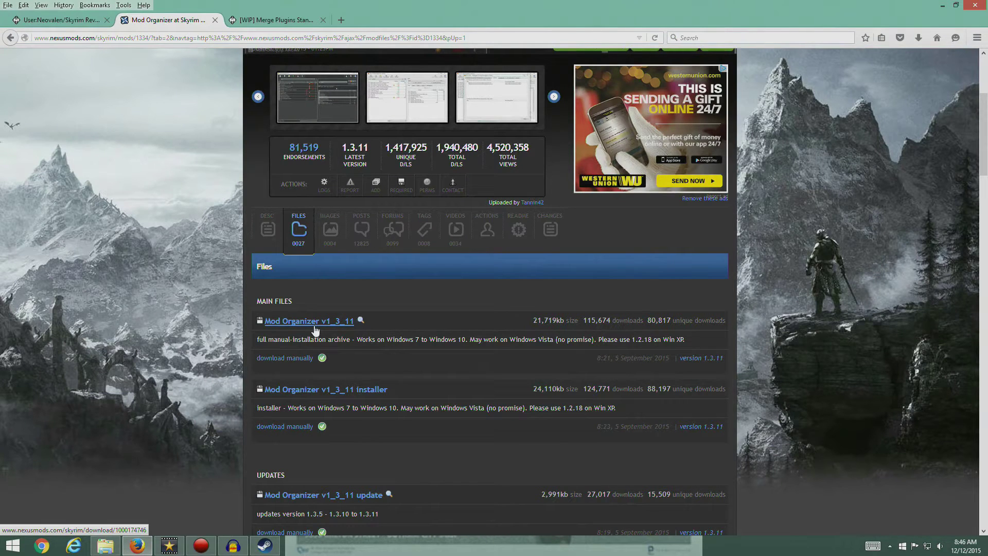
Save the Mod Organizer v1_3_11 installer and launch it from recent downloads
{"action": "left_click", "coordinate": [305, 394]}
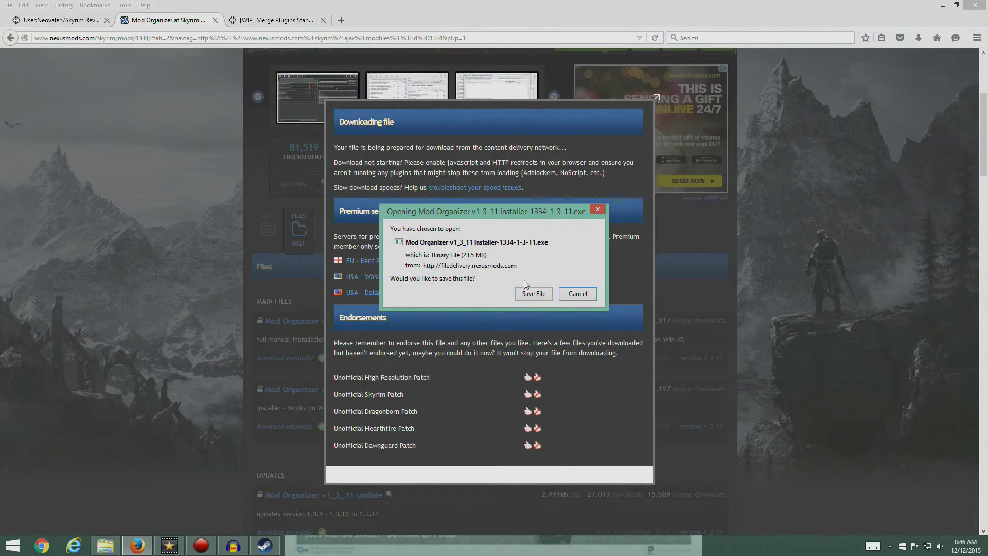
{"action": "left_click", "coordinate": [532, 293]}
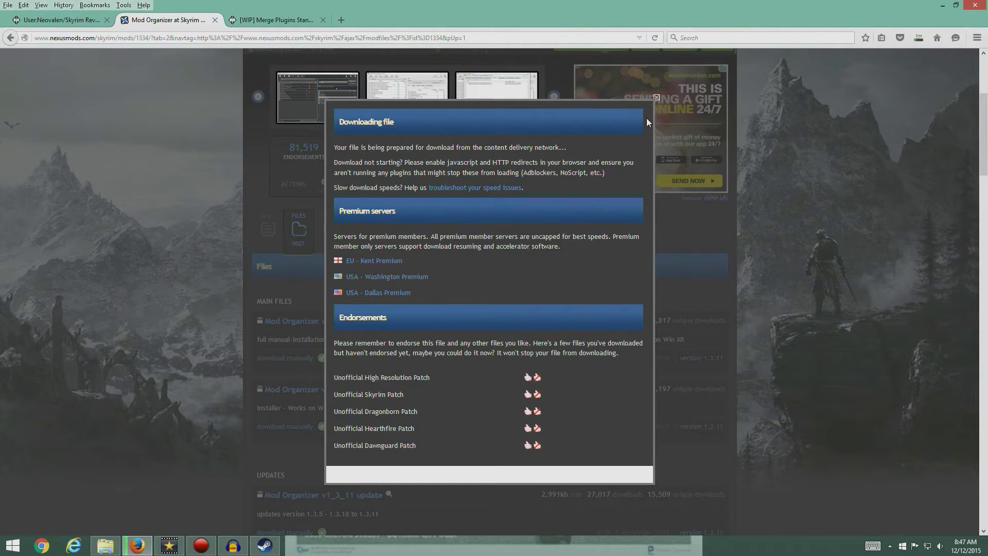
{"action": "left_click", "coordinate": [655, 96]}
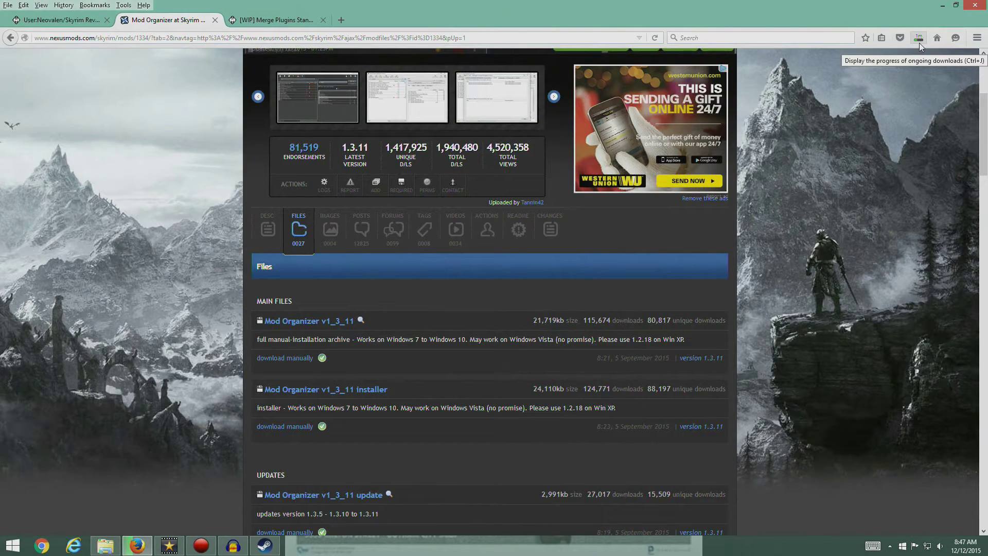
{"action": "left_click", "coordinate": [920, 44]}
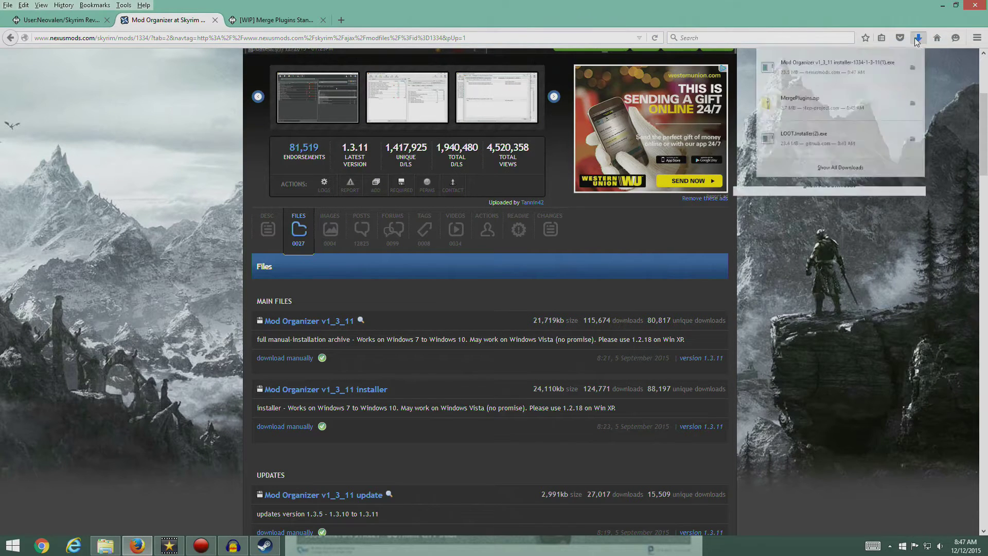
{"action": "left_click", "coordinate": [782, 81]}
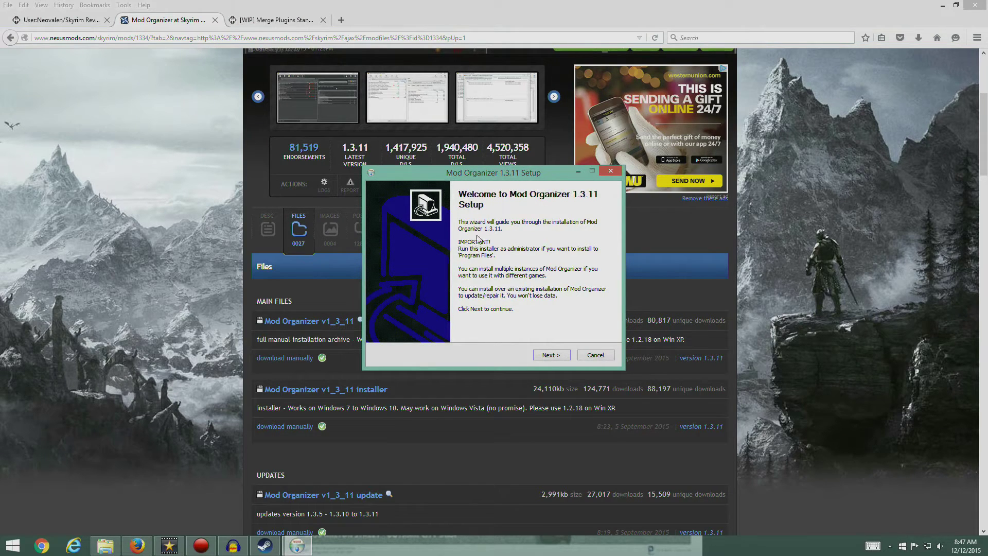
Move past the Mod Organizer 1.3.11 welcome page and accept the GPL licence
{"action": "left_click", "coordinate": [552, 355]}
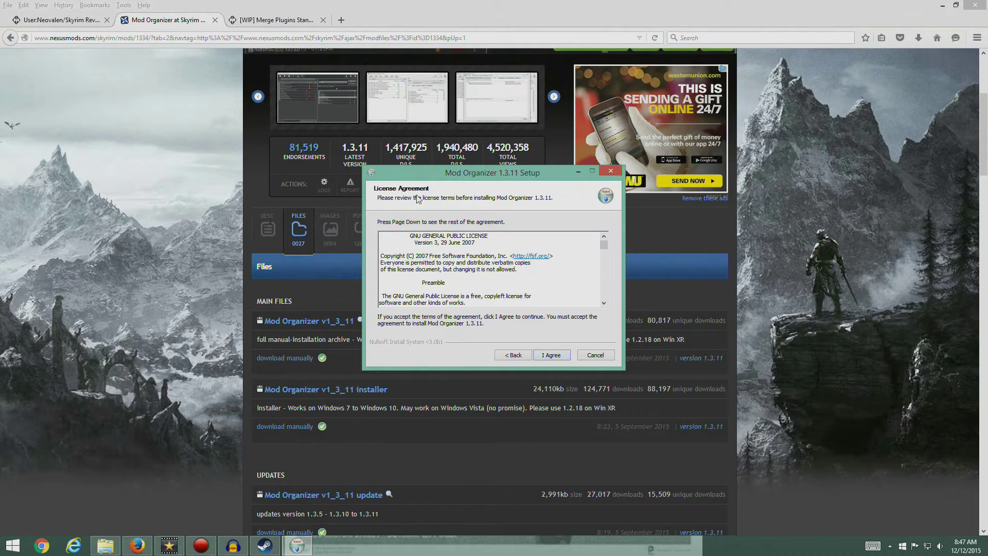
{"action": "left_click_drag", "start_coordinate": [604, 244], "coordinate": [604, 294]}
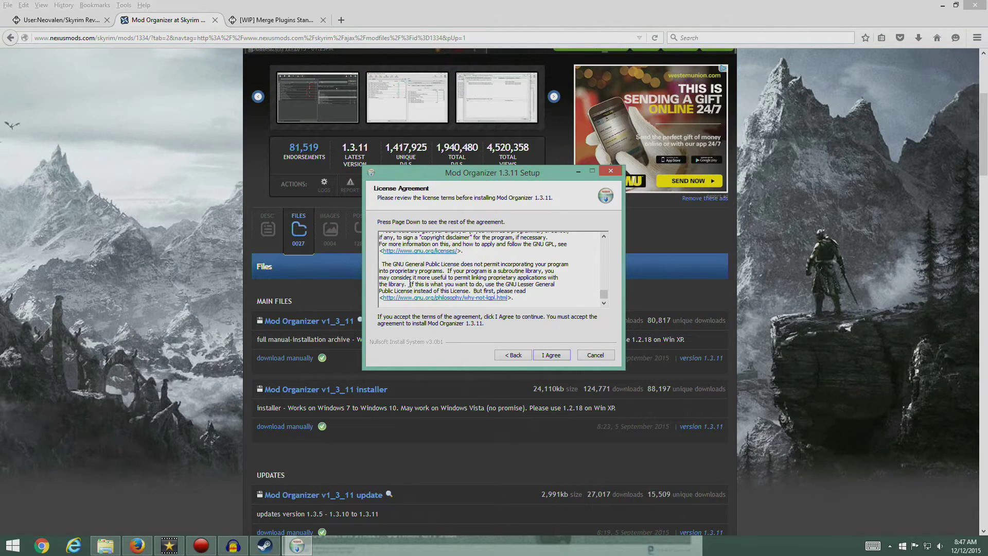
{"action": "left_click", "coordinate": [553, 355]}
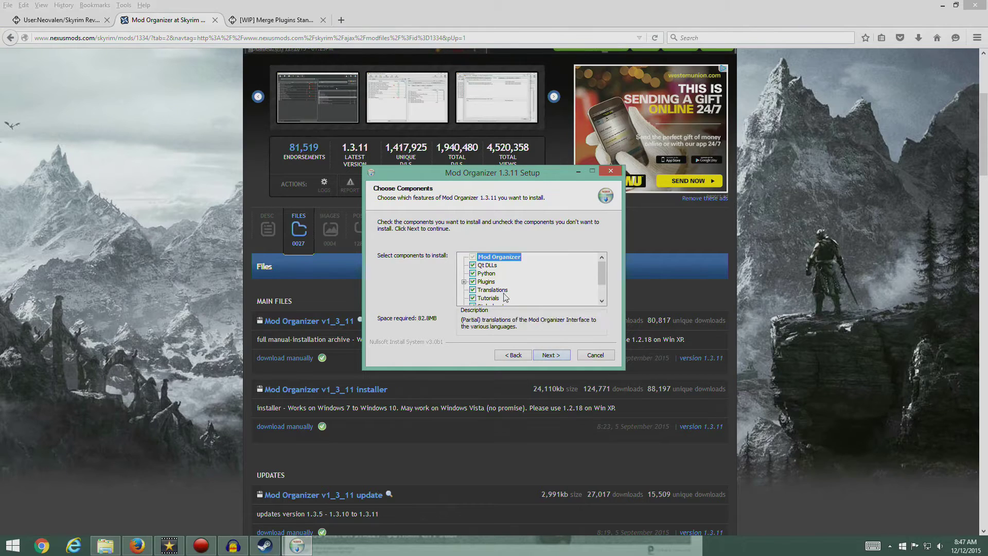
Keep the default components and start choosing a different install folder
{"action": "scroll", "coordinate": [601, 278], "scroll_direction": "down", "scroll_amount": 1}
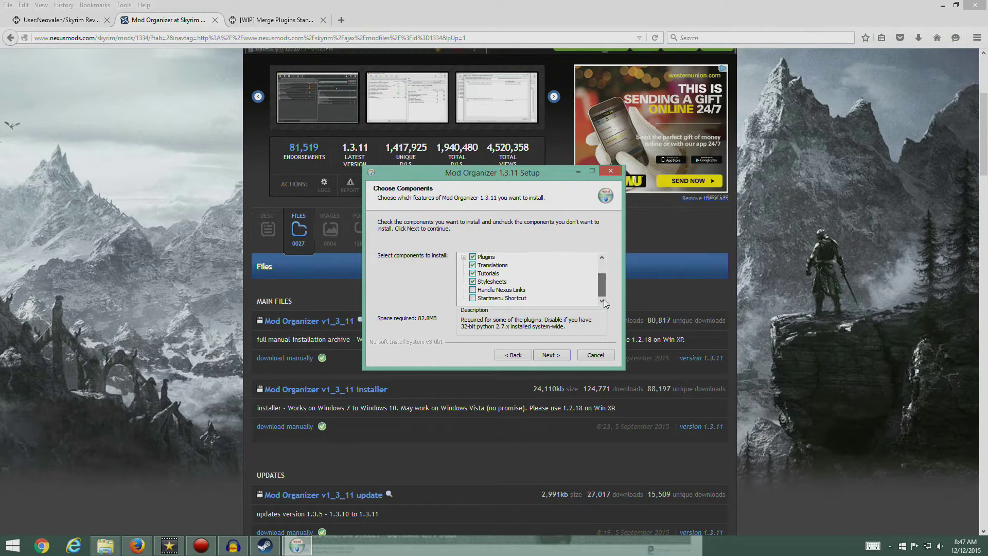
{"action": "mouse_move", "coordinate": [503, 302]}
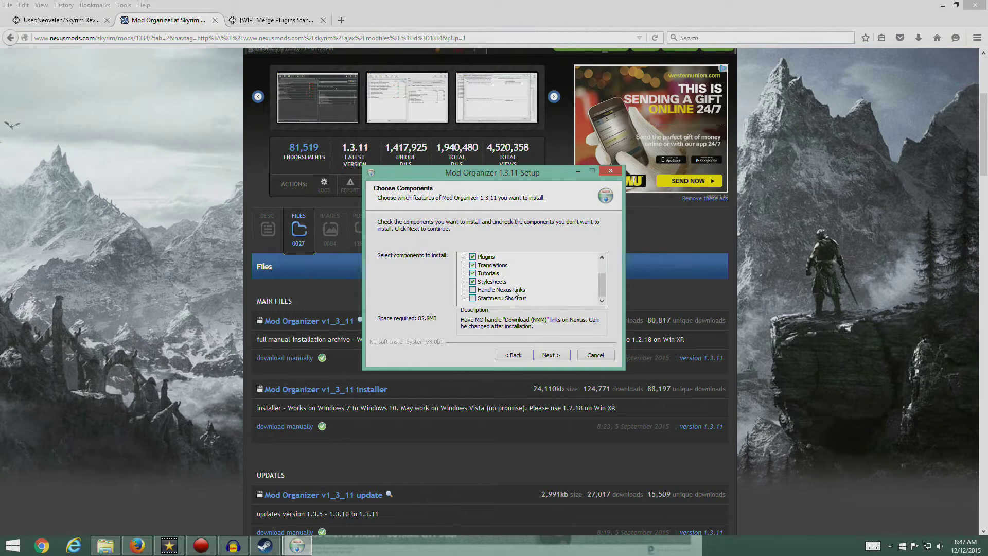
{"action": "mouse_move", "coordinate": [601, 288]}
{"action": "left_mouse_down"}
{"action": "mouse_move", "coordinate": [601, 276]}
{"action": "mouse_move", "coordinate": [601, 292]}
{"action": "left_mouse_up"}
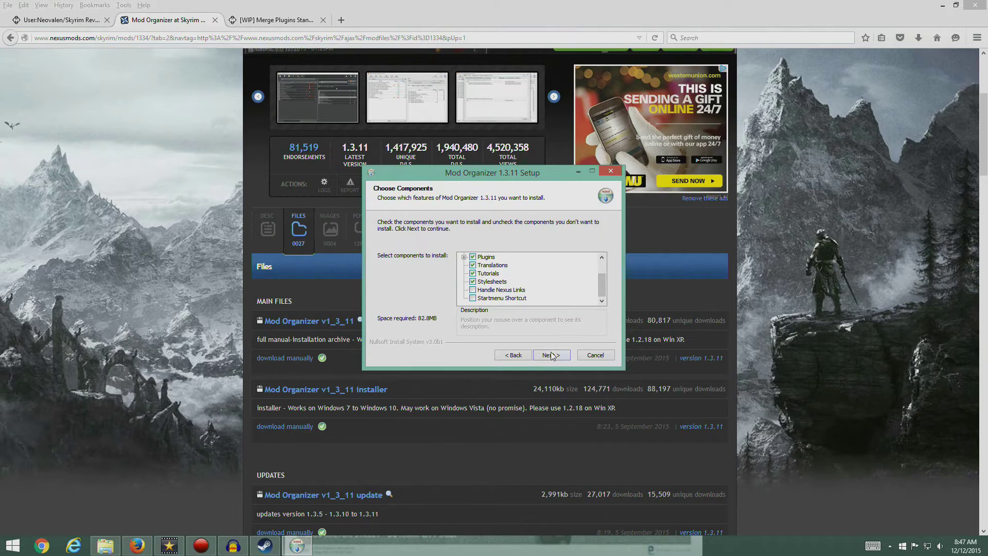
{"action": "left_click", "coordinate": [551, 355]}
{"action": "left_click", "coordinate": [577, 295]}
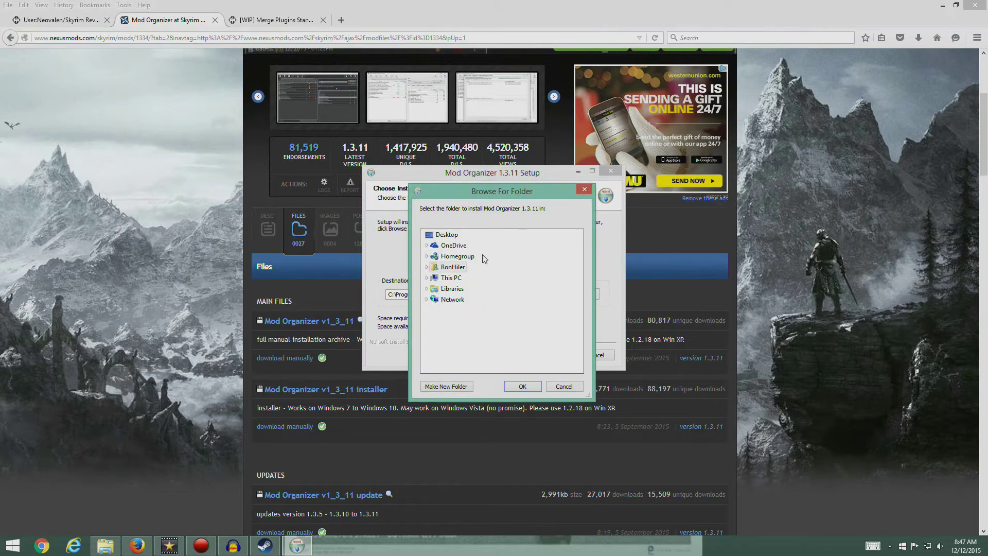
Create a new F:\Mod Organizer folder and choose it as the install destination
{"action": "left_click", "coordinate": [426, 277]}
{"action": "left_click", "coordinate": [463, 256]}
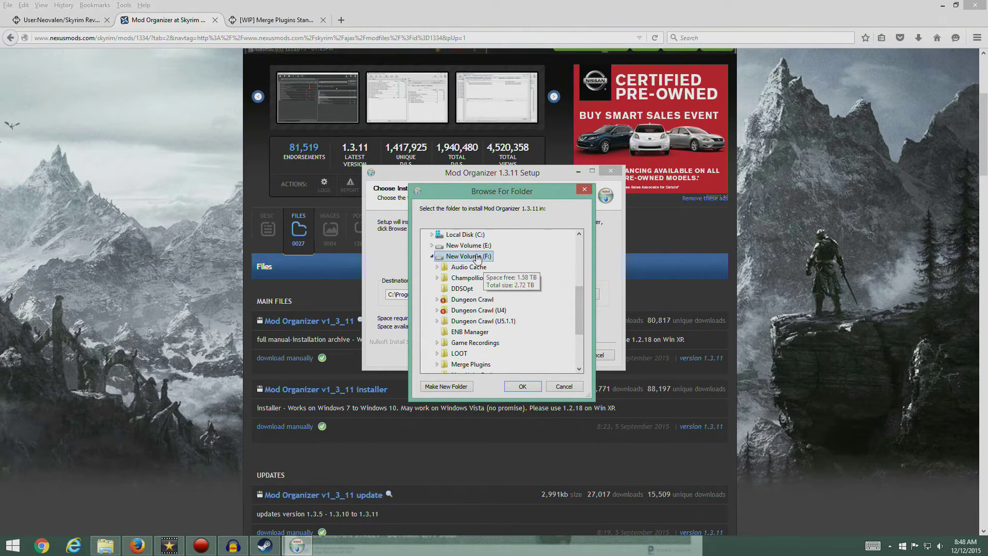
{"action": "left_click", "coordinate": [452, 386]}
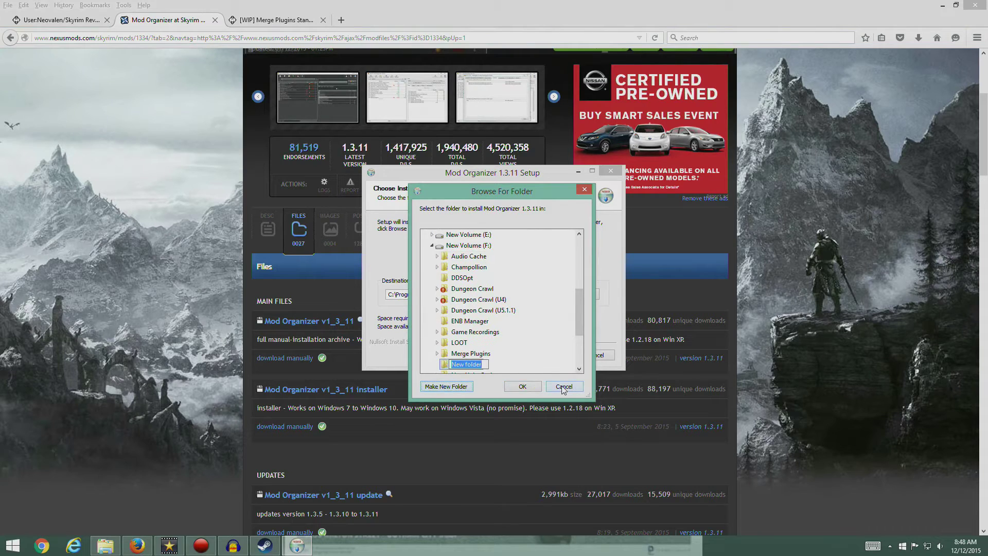
{"action": "type", "text": "z"}
{"action": "type", "text": "Mod O"}
{"action": "type", "text": "rgan"}
{"action": "left_click", "coordinate": [518, 388]}
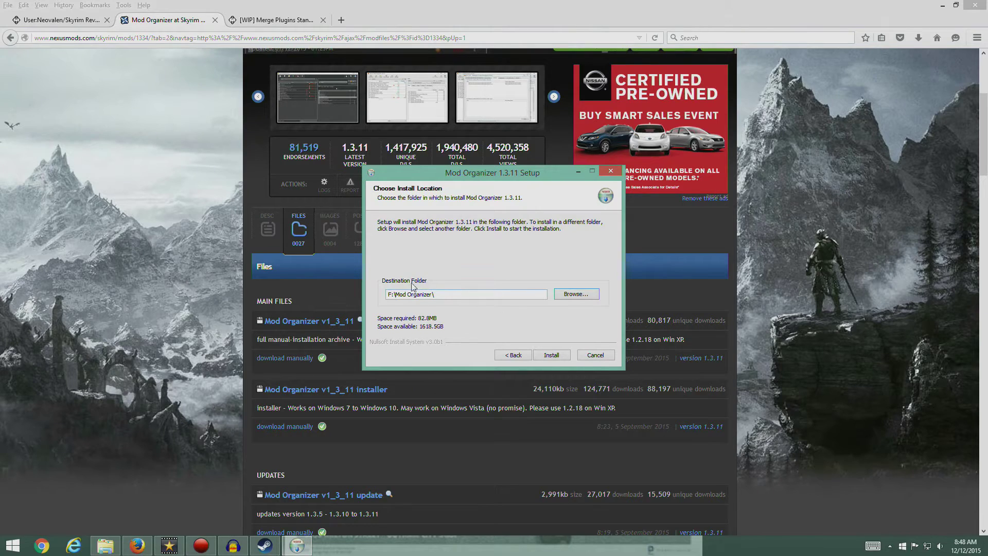
Install Mod Organizer, finish setup, and minimize Firefox
{"action": "left_click", "coordinate": [555, 356]}
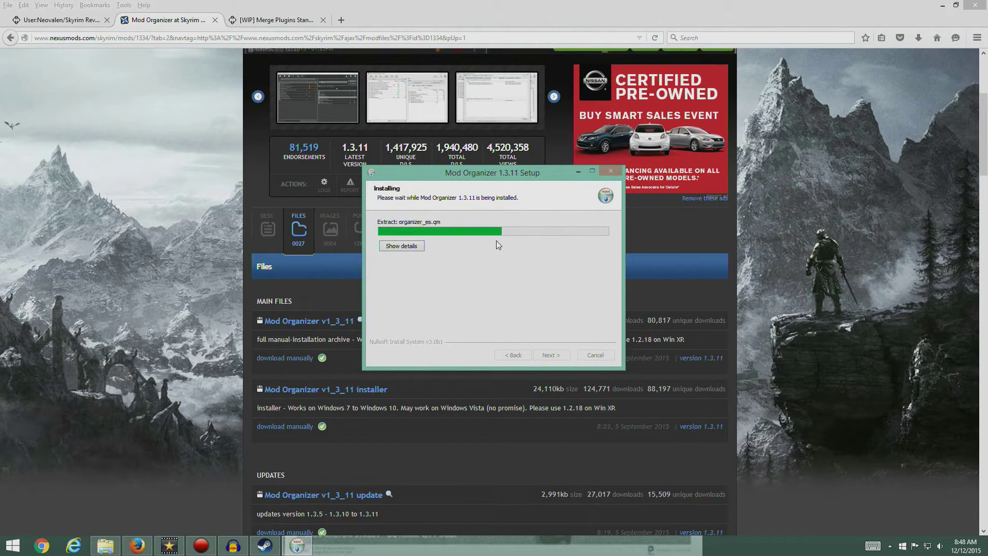
{"action": "left_click", "coordinate": [564, 355]}
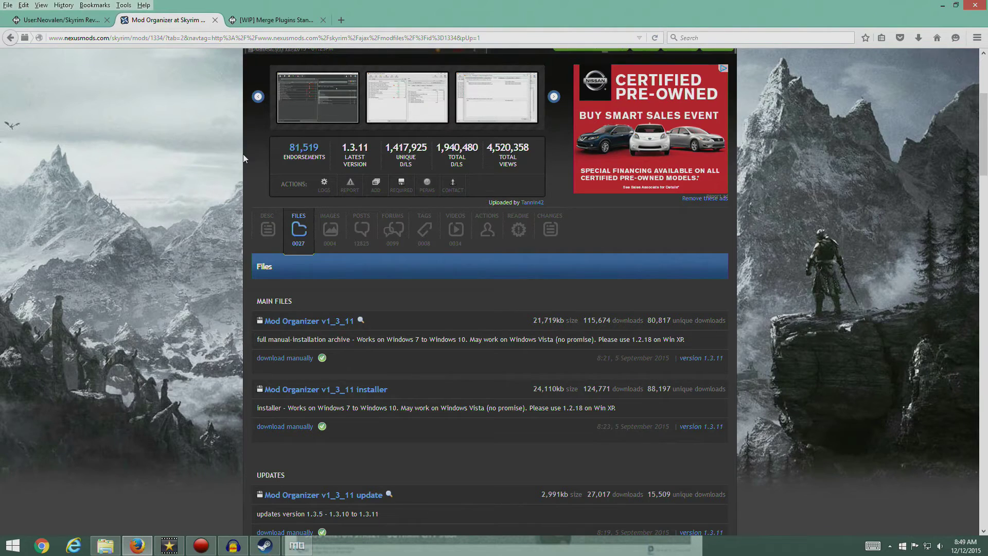
{"action": "left_click", "coordinate": [942, 7]}
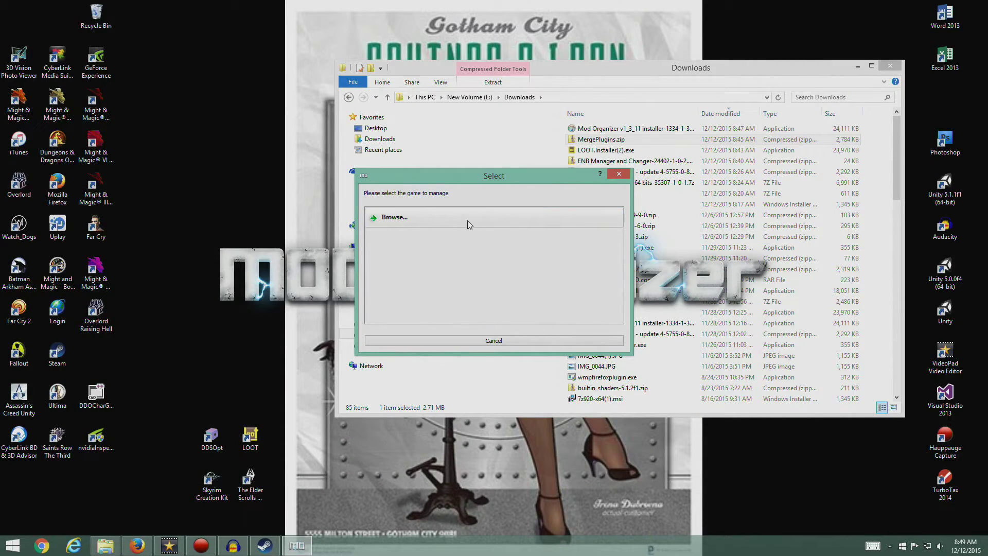
Close Mod Organizer's game-selection prompt and the Downloads window, then bring Firefox back
{"action": "left_click", "coordinate": [618, 174]}
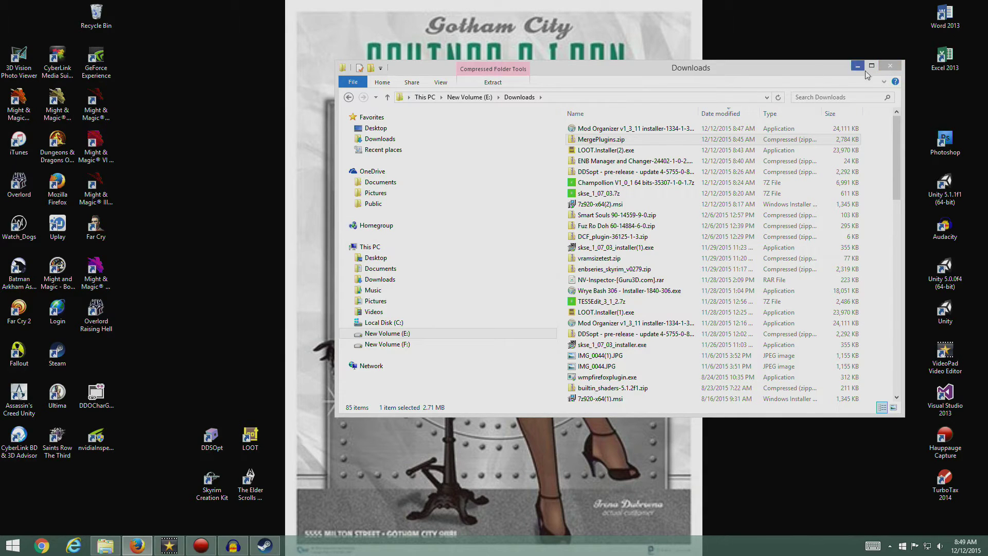
{"action": "left_click", "coordinate": [889, 69]}
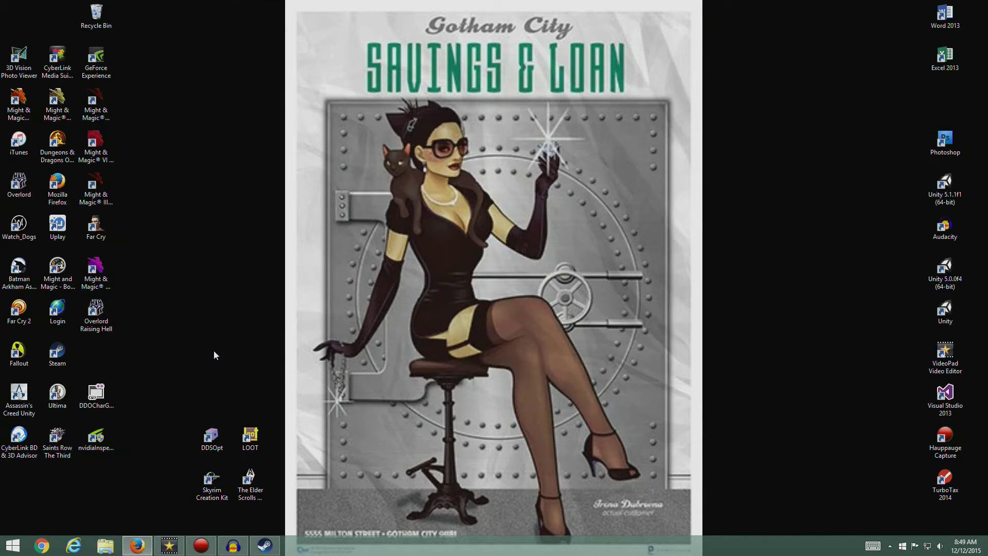
{"action": "left_click", "coordinate": [137, 546]}
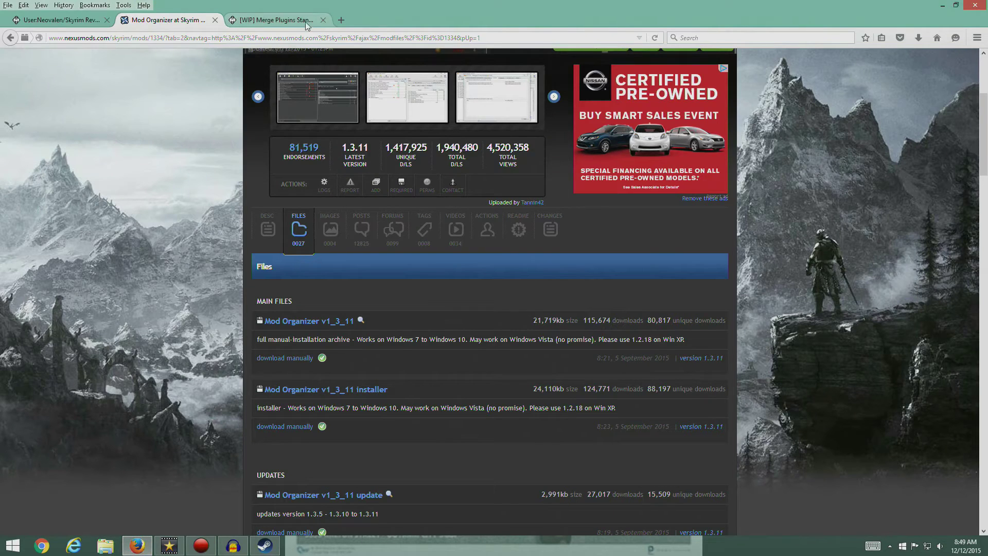
Close the Merge Plugins and Mod Organizer tabs and check the TES5Edit GitHub updates link
{"action": "left_click", "coordinate": [322, 19]}
{"action": "left_click", "coordinate": [215, 20]}
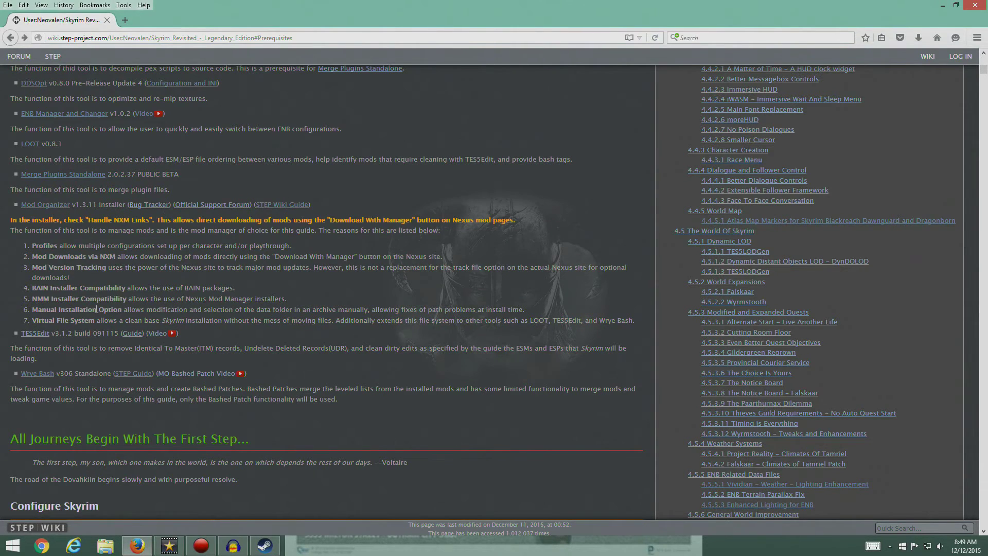
{"action": "scroll", "coordinate": [97, 308], "scroll_direction": "down", "scroll_amount": 2}
{"action": "scroll", "coordinate": [95, 308], "scroll_direction": "down", "scroll_amount": 1}
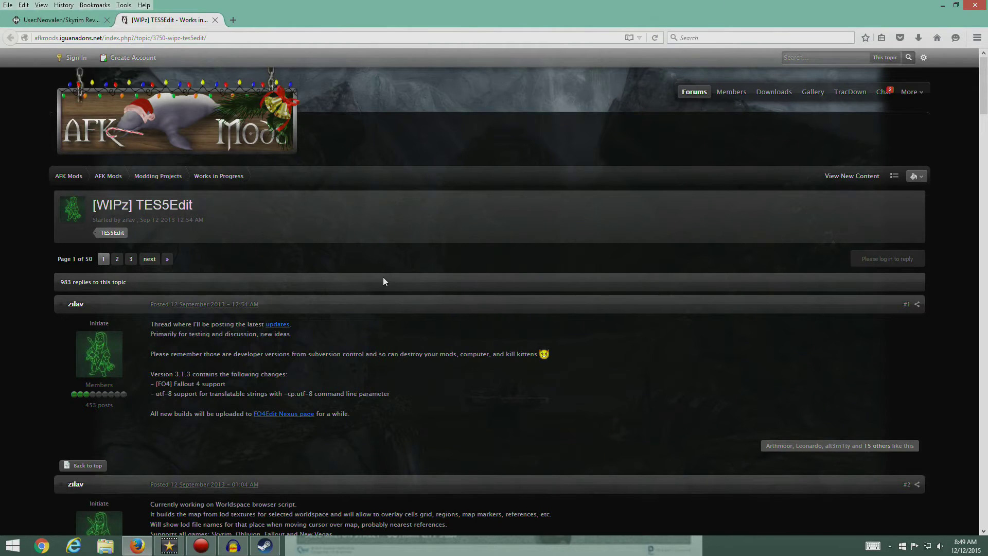
{"action": "scroll", "coordinate": [259, 273], "scroll_direction": "down", "scroll_amount": 3}
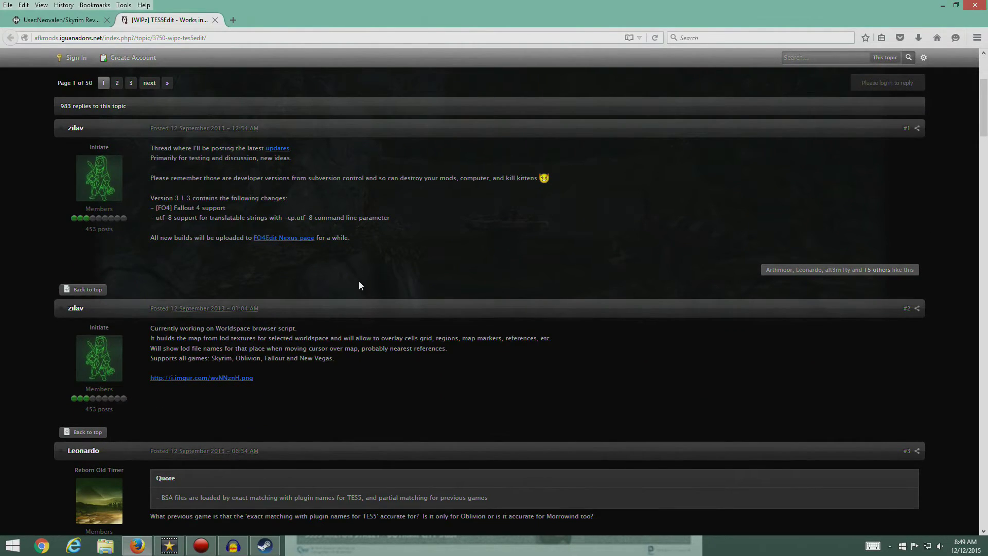
{"action": "scroll", "coordinate": [359, 285], "scroll_direction": "up", "scroll_amount": 4}
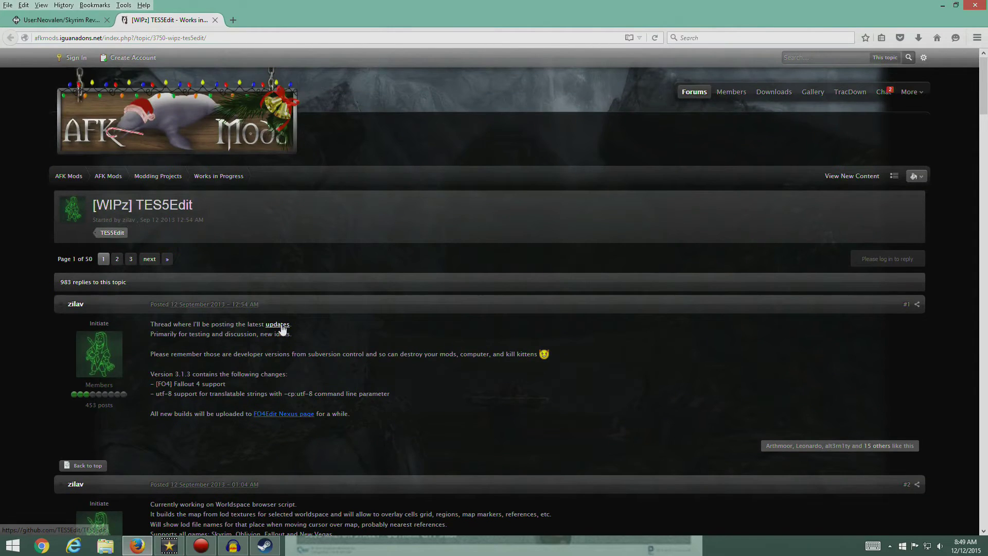
{"action": "left_click", "coordinate": [279, 258]}
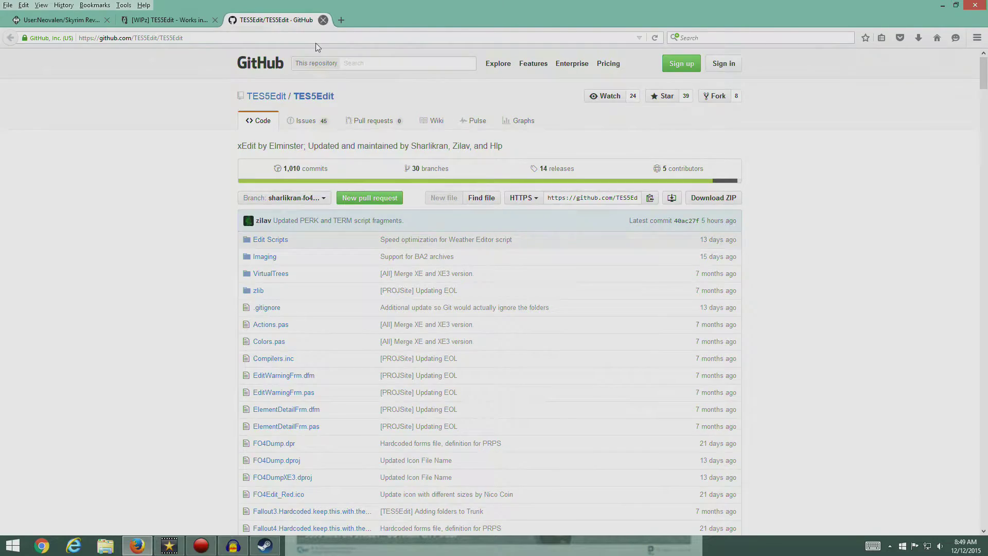
{"action": "left_click", "coordinate": [323, 20]}
Open the TES5Edit forum thread from the STEP guide's TES5Edit entry
{"action": "left_click", "coordinate": [91, 22]}
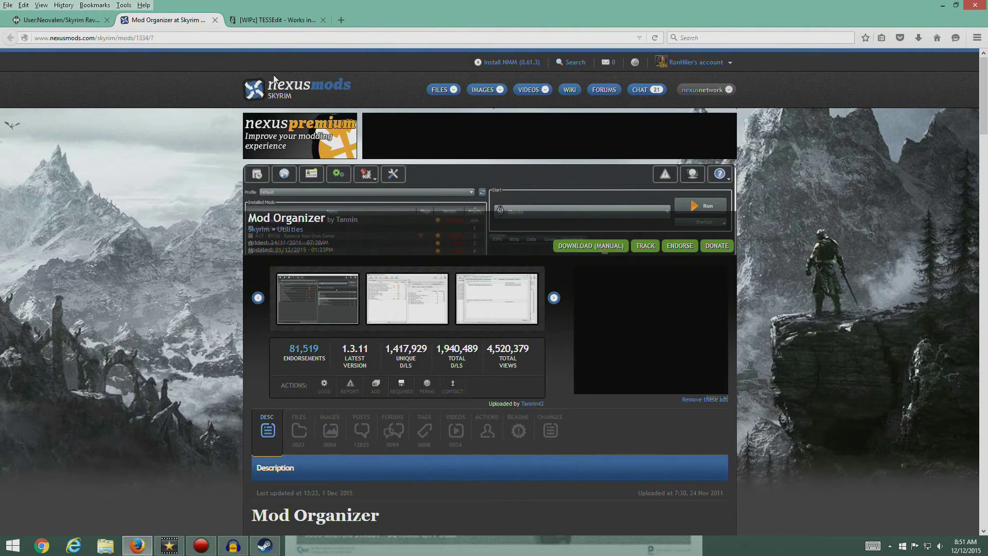
{"action": "left_click", "coordinate": [53, 21]}
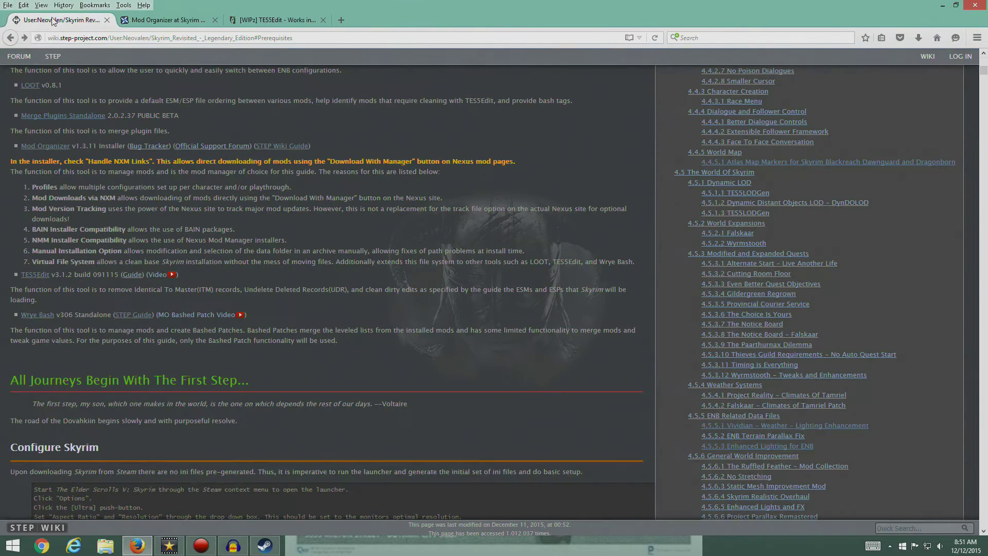
{"action": "left_click", "coordinate": [35, 275]}
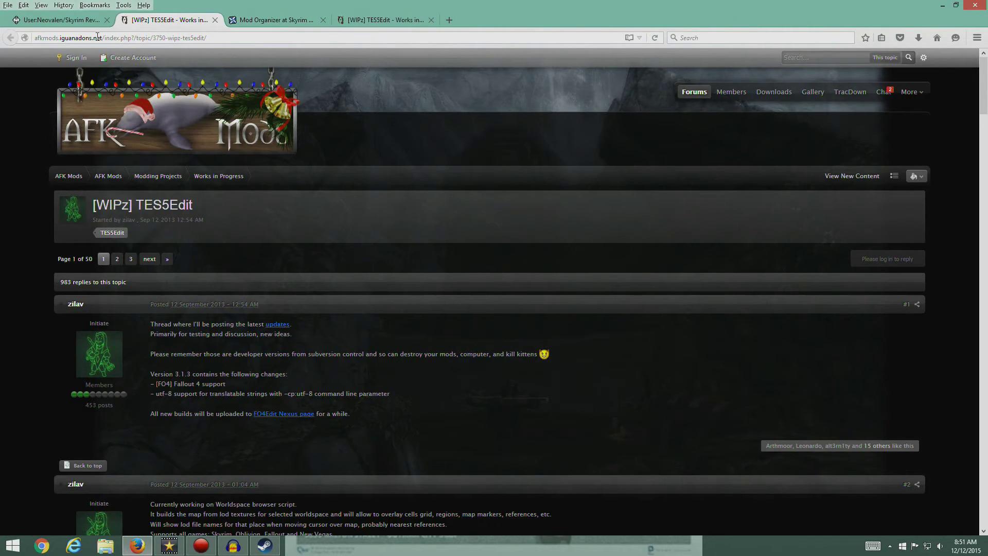
Go to Nexus Mods from the STEP guide and search for tes5edit
{"action": "left_click", "coordinate": [242, 21]}
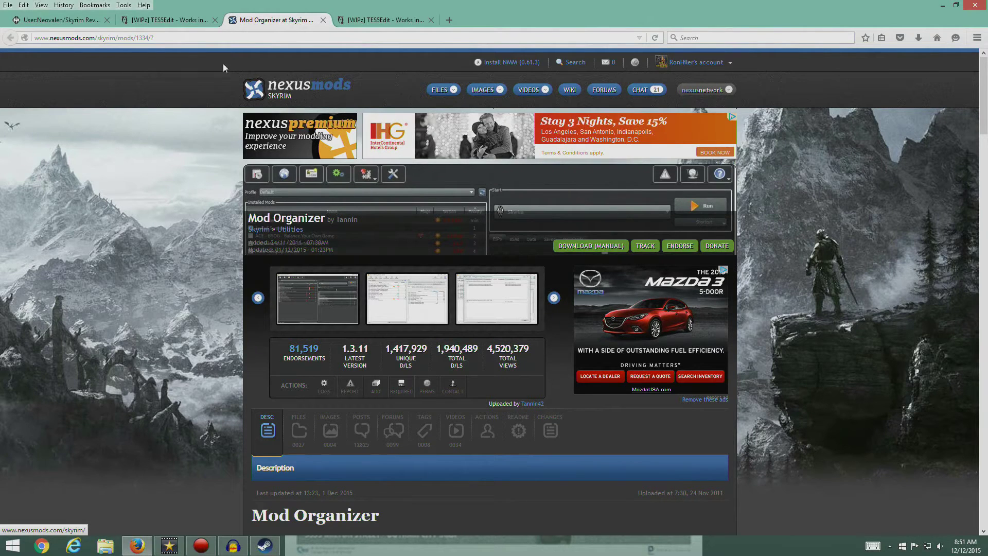
{"action": "left_click", "coordinate": [168, 20]}
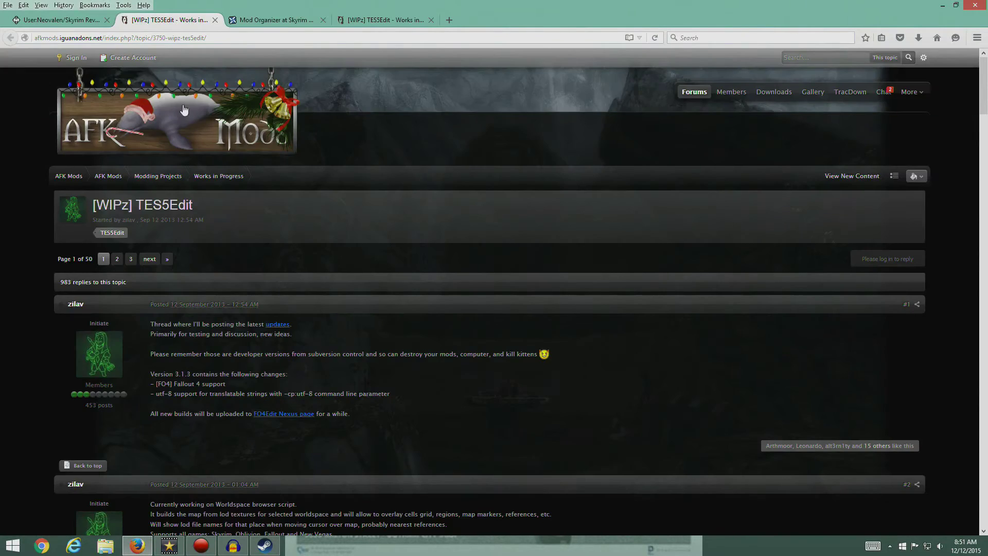
{"action": "left_click", "coordinate": [69, 21]}
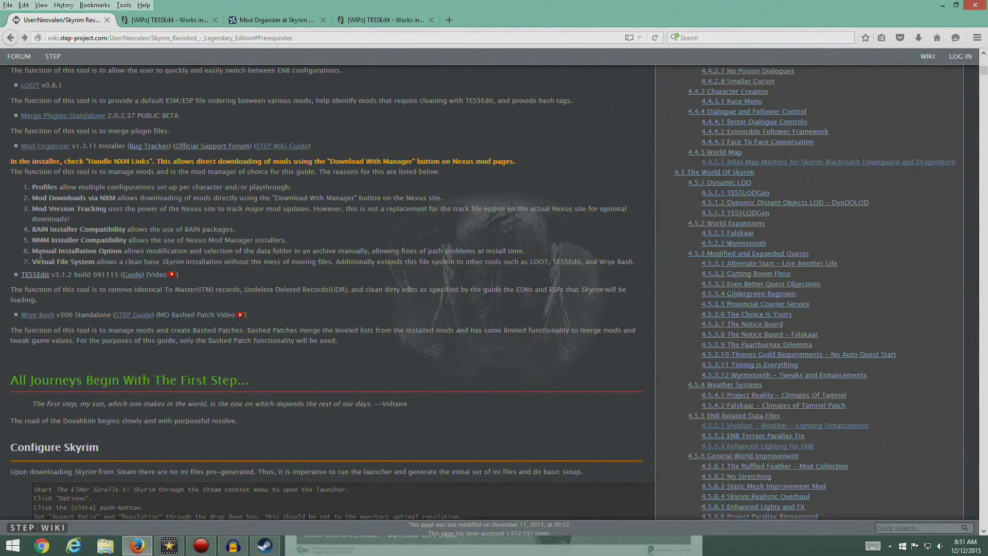
{"action": "left_click", "coordinate": [42, 146]}
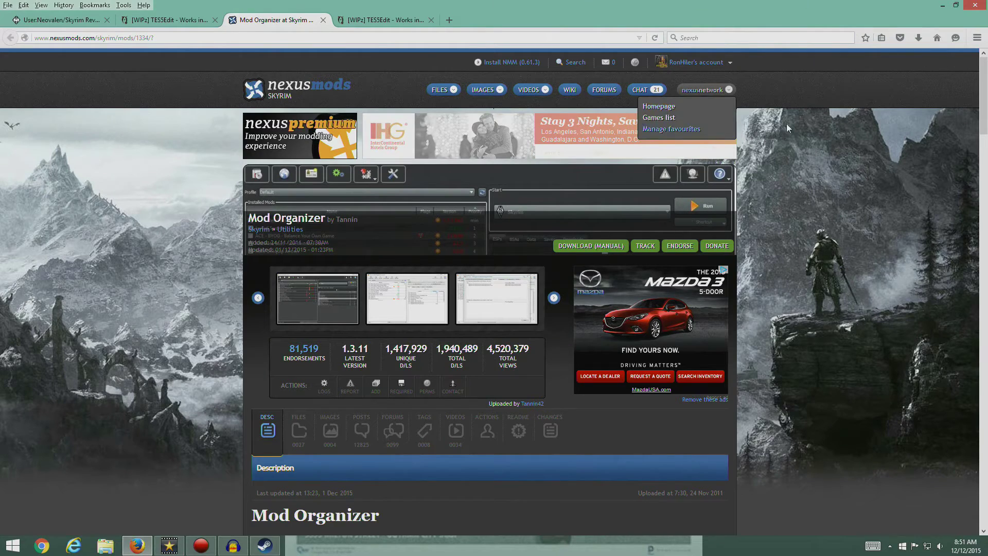
{"action": "mouse_move", "coordinate": [571, 65]}
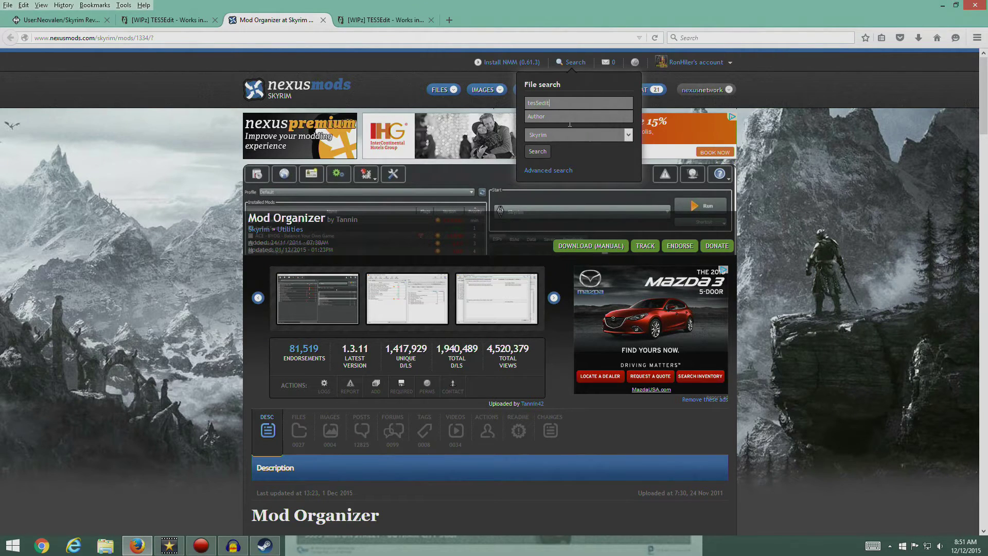
{"action": "key", "text": "Return"}
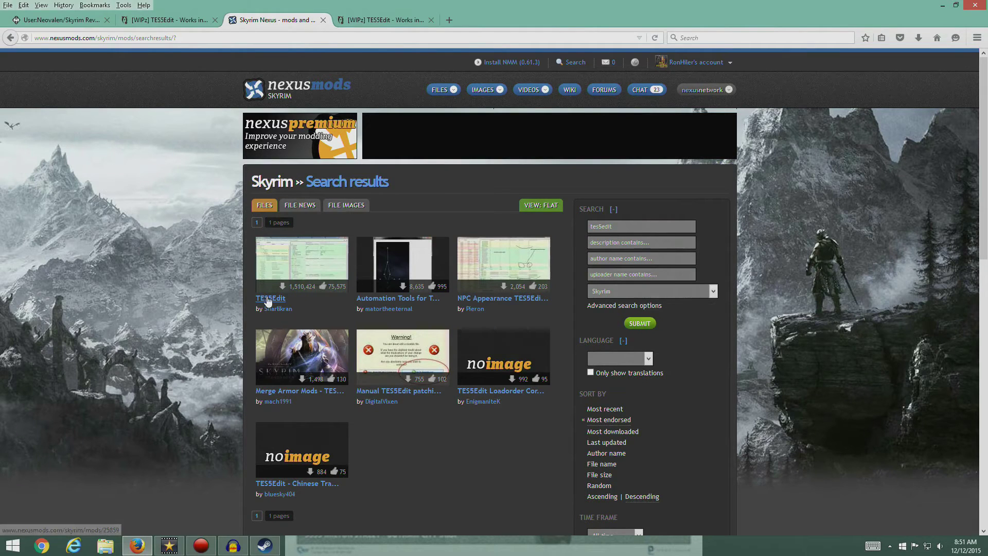
Open the TES5Edit mod page and list its files, headed by TES5Edit 3.1.2
{"action": "left_click", "coordinate": [267, 300]}
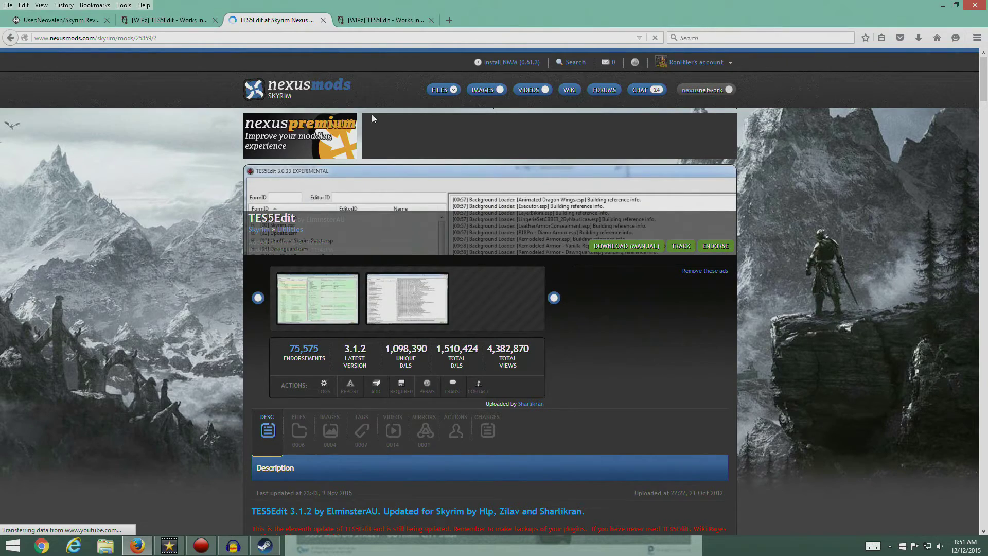
{"action": "left_click", "coordinate": [72, 21]}
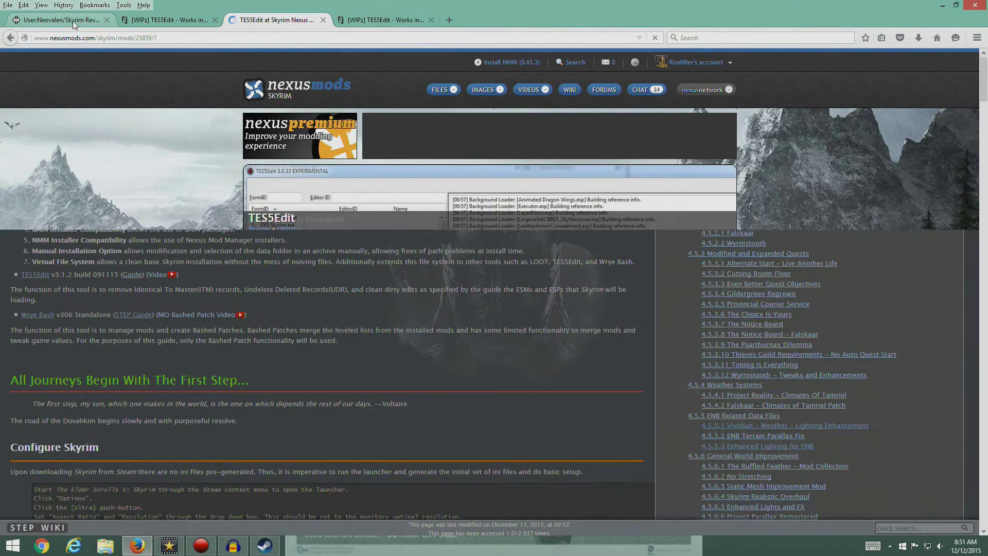
{"action": "left_click", "coordinate": [286, 20]}
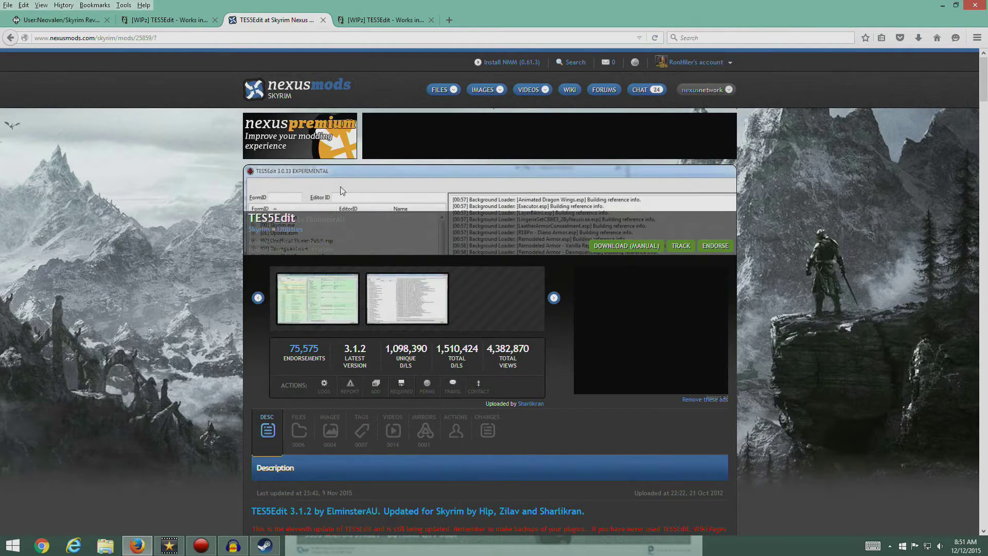
{"action": "scroll", "coordinate": [184, 342], "scroll_direction": "down", "scroll_amount": 5}
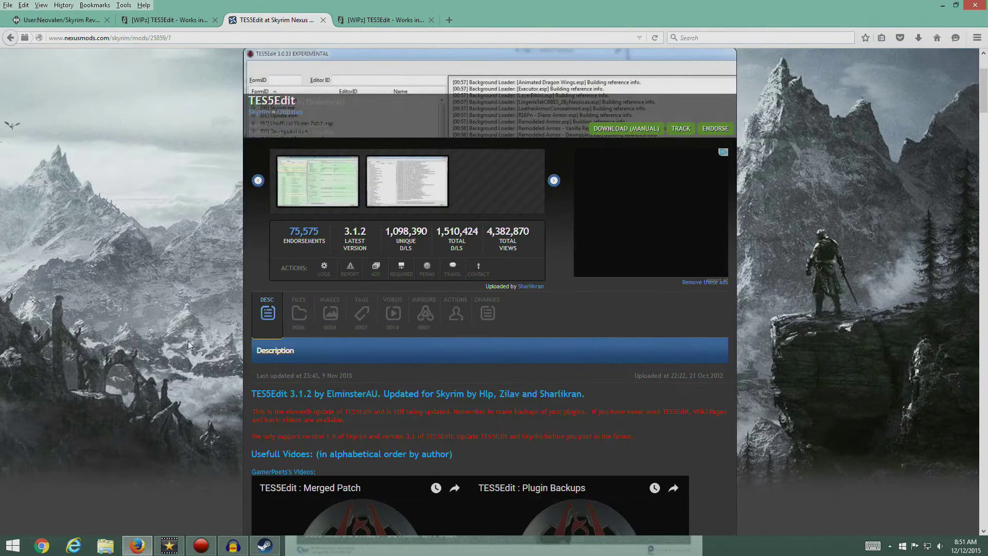
{"action": "scroll", "coordinate": [239, 289], "scroll_direction": "up", "scroll_amount": 4}
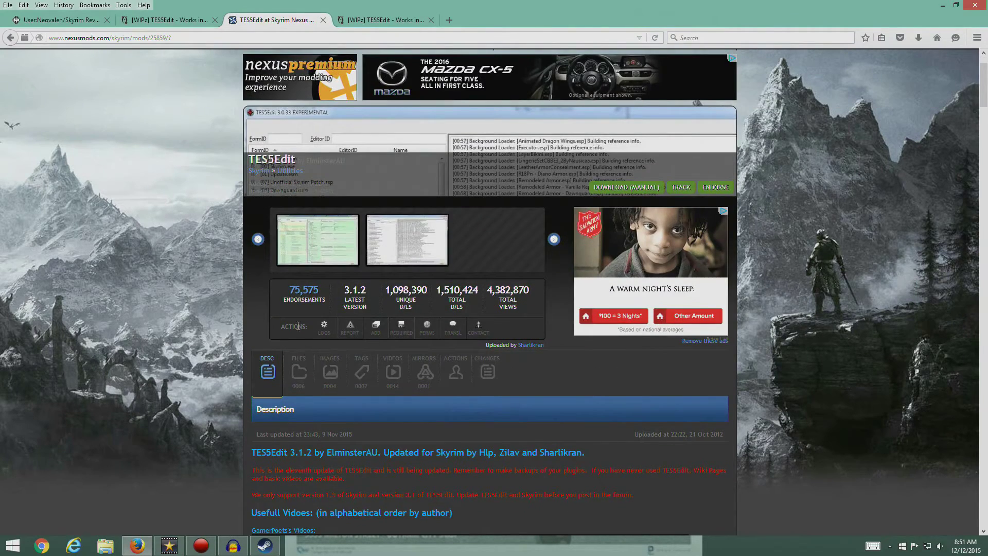
{"action": "left_click", "coordinate": [302, 382]}
Manually download the TES5Edit 3.1.2 .7z archive and show it in its Downloads folder
{"action": "scroll", "coordinate": [212, 365], "scroll_direction": "down", "scroll_amount": 4}
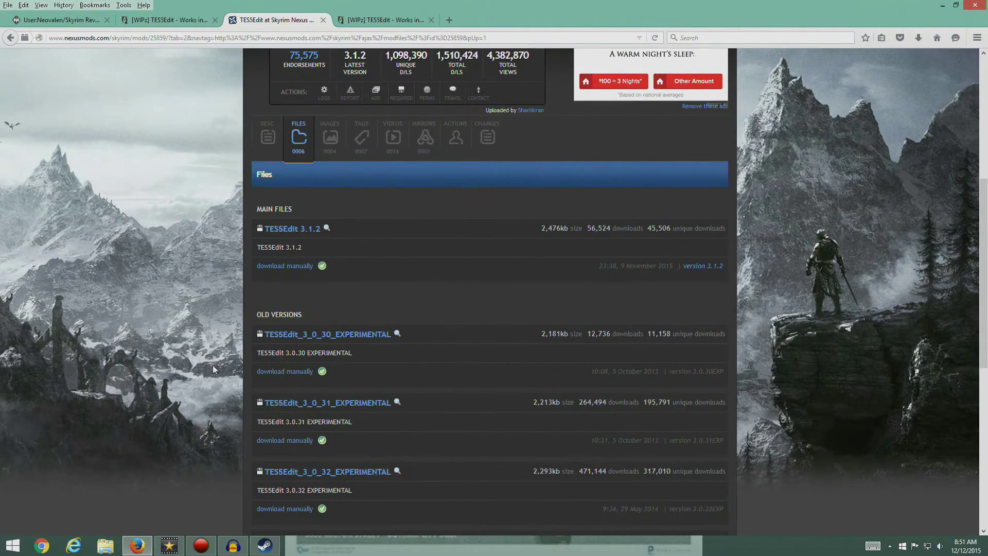
{"action": "left_click", "coordinate": [65, 20]}
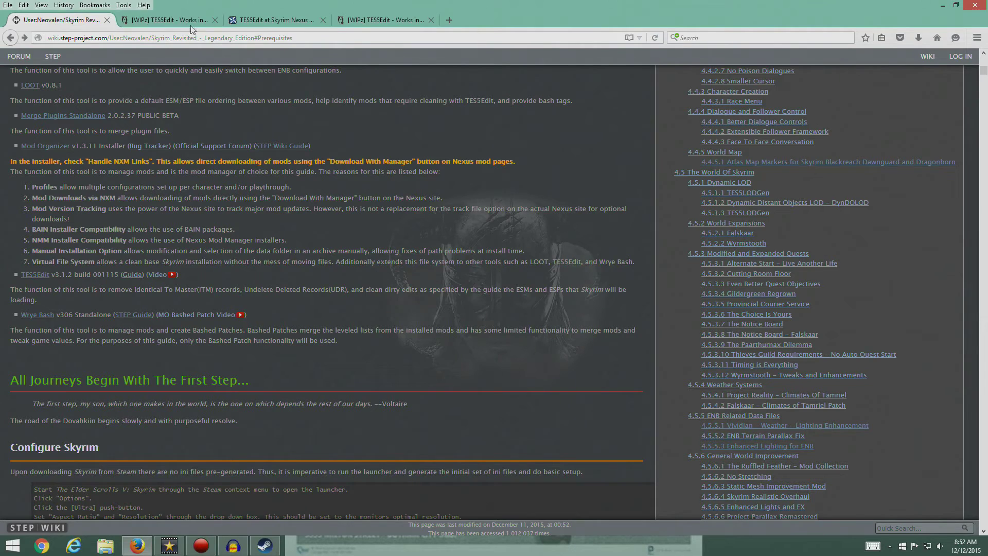
{"action": "left_click", "coordinate": [168, 24]}
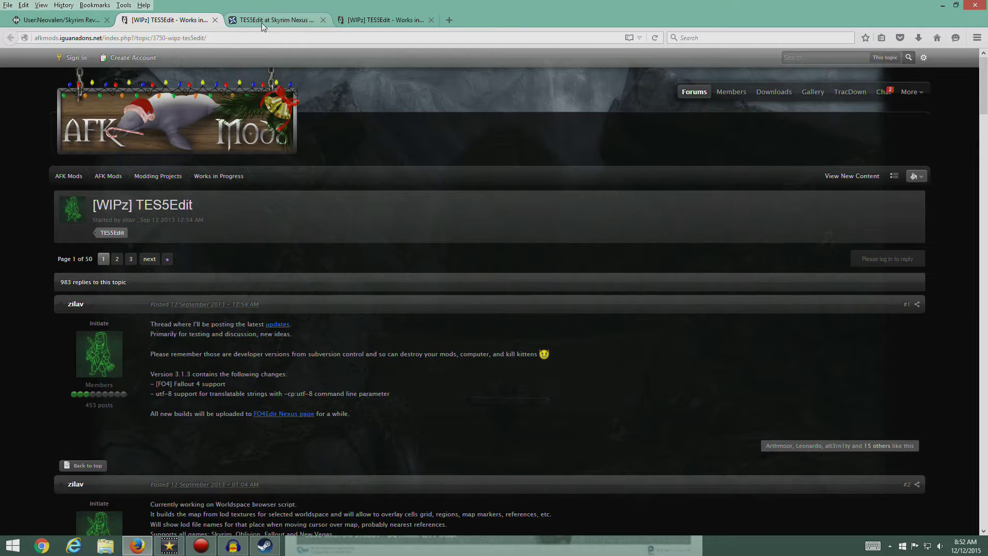
{"action": "left_click", "coordinate": [262, 22]}
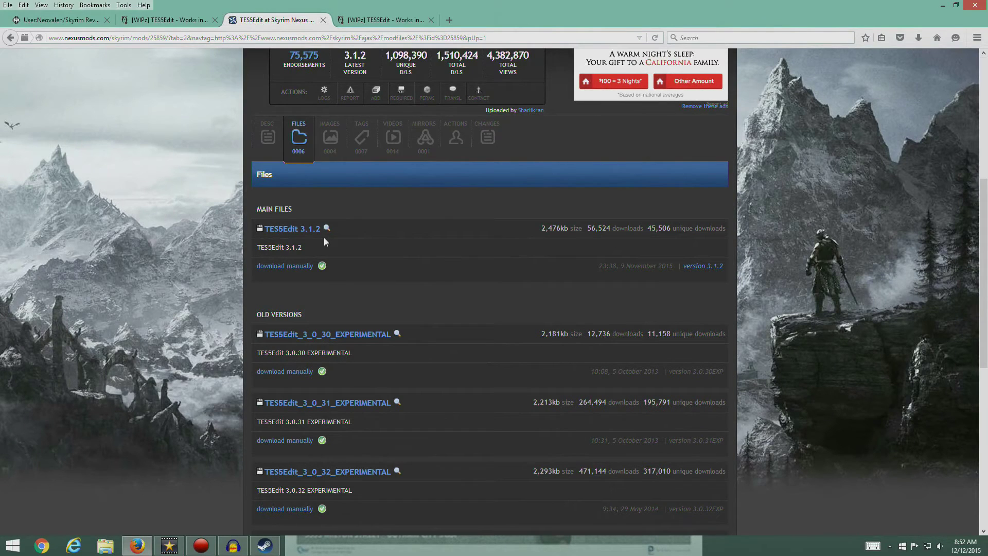
{"action": "scroll", "coordinate": [364, 308], "scroll_direction": "down", "scroll_amount": 7}
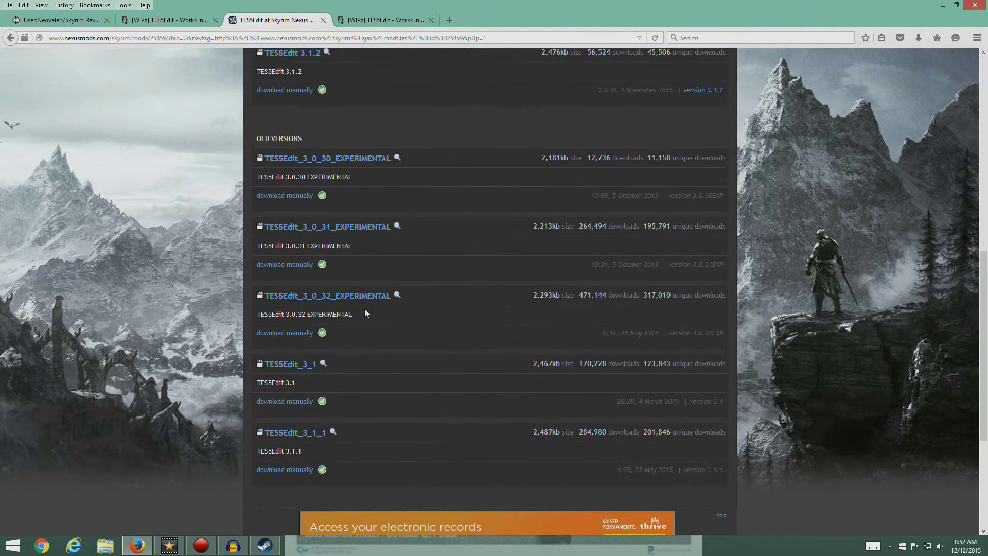
{"action": "scroll", "coordinate": [364, 307], "scroll_direction": "up", "scroll_amount": 11}
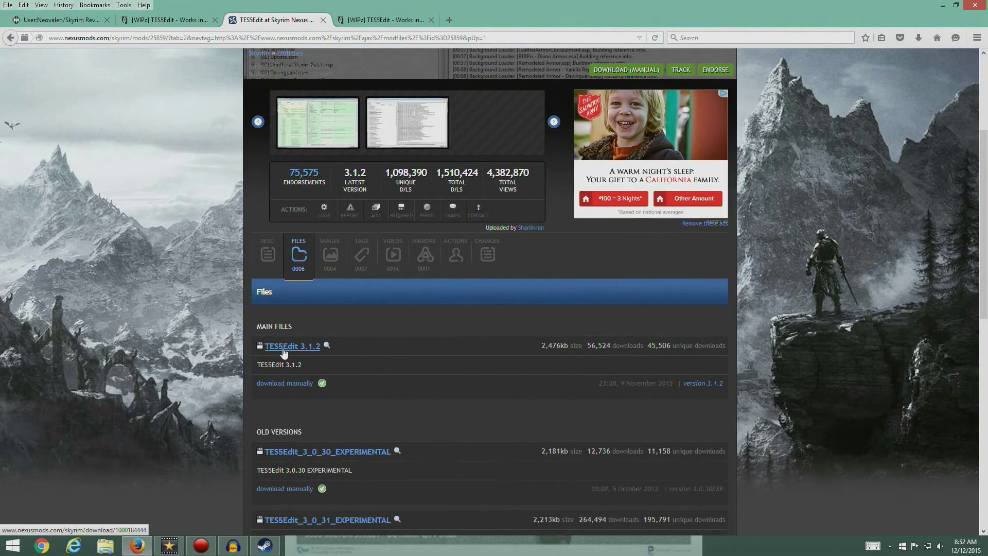
{"action": "left_click", "coordinate": [283, 385]}
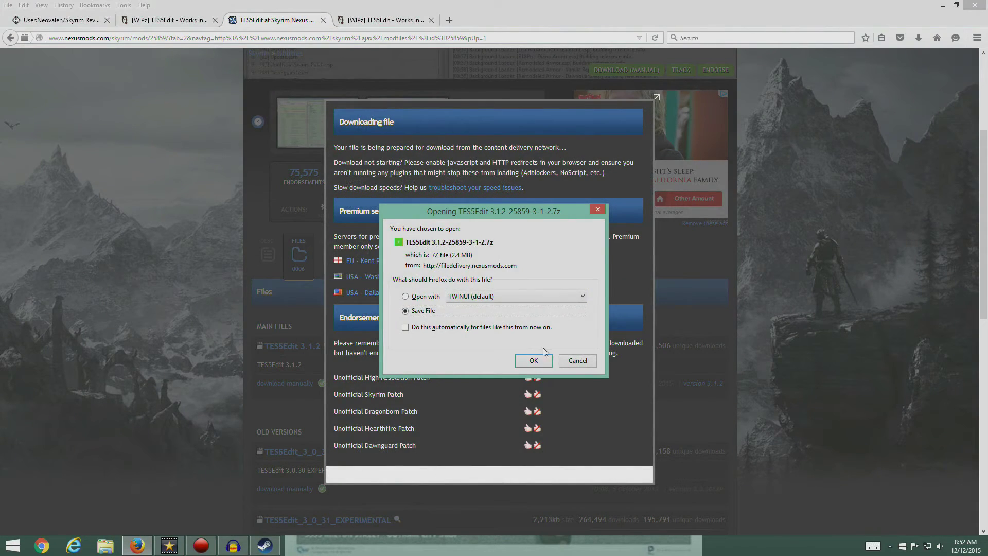
{"action": "left_click", "coordinate": [533, 360]}
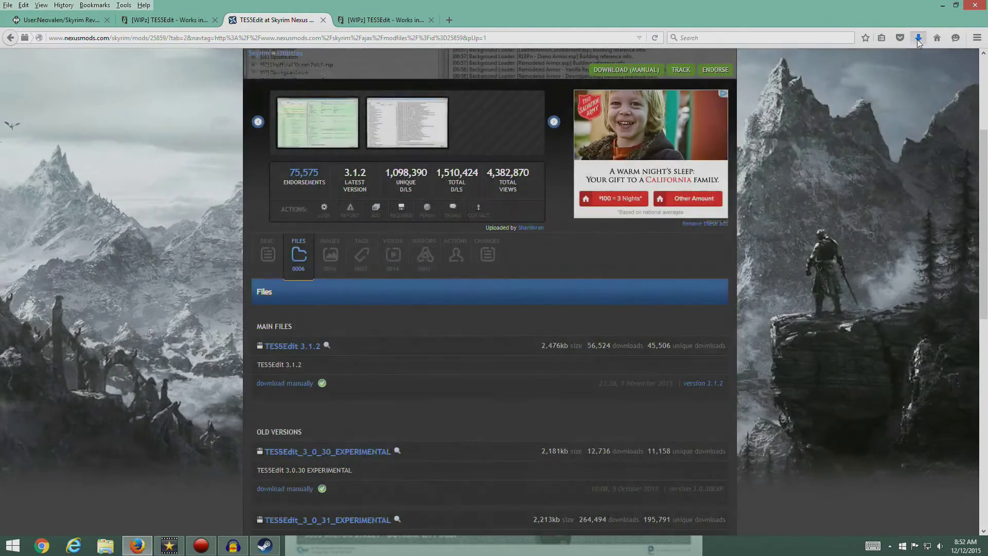
{"action": "left_click", "coordinate": [918, 38]}
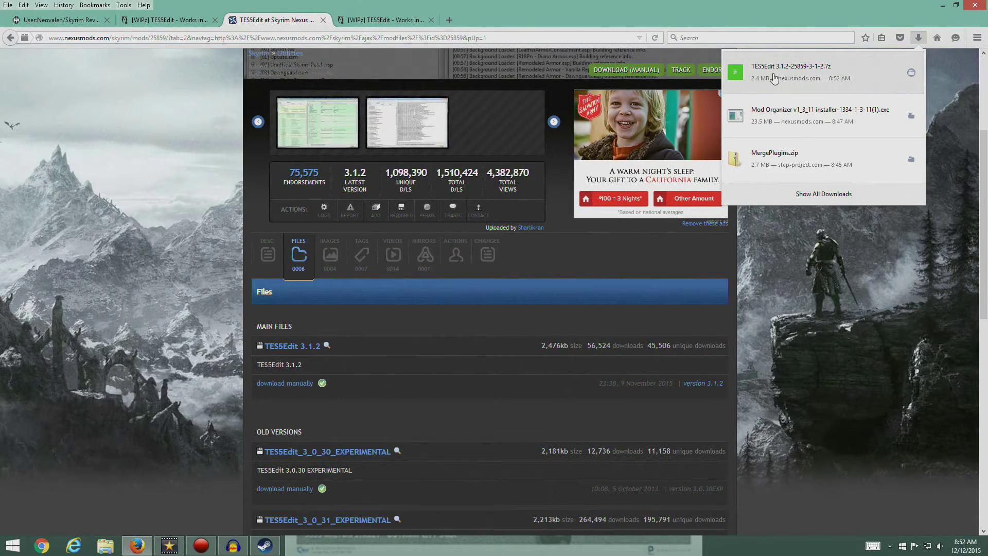
{"action": "left_click", "coordinate": [911, 72]}
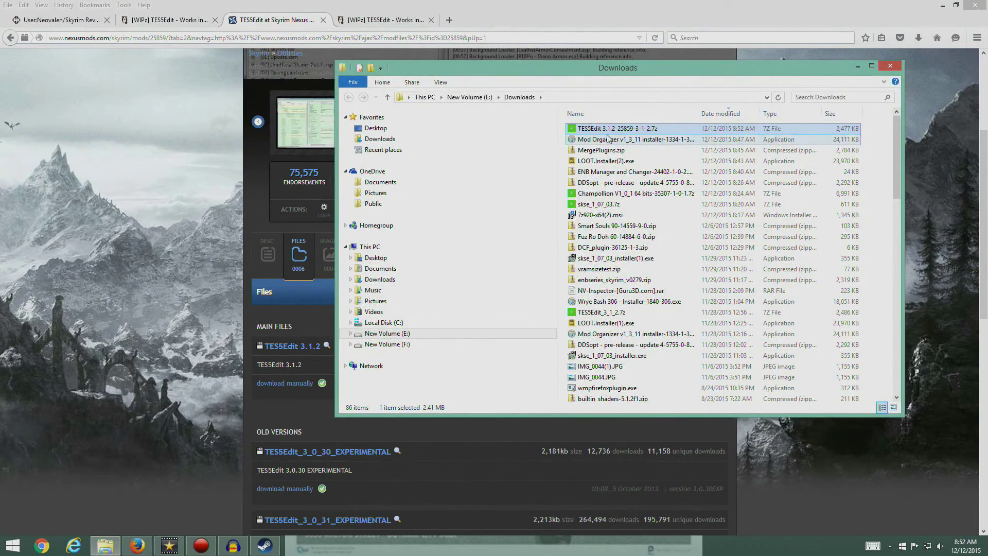
Unpack the TES5Edit archive into Downloads with 7-Zip
{"action": "right_click", "coordinate": [614, 130]}
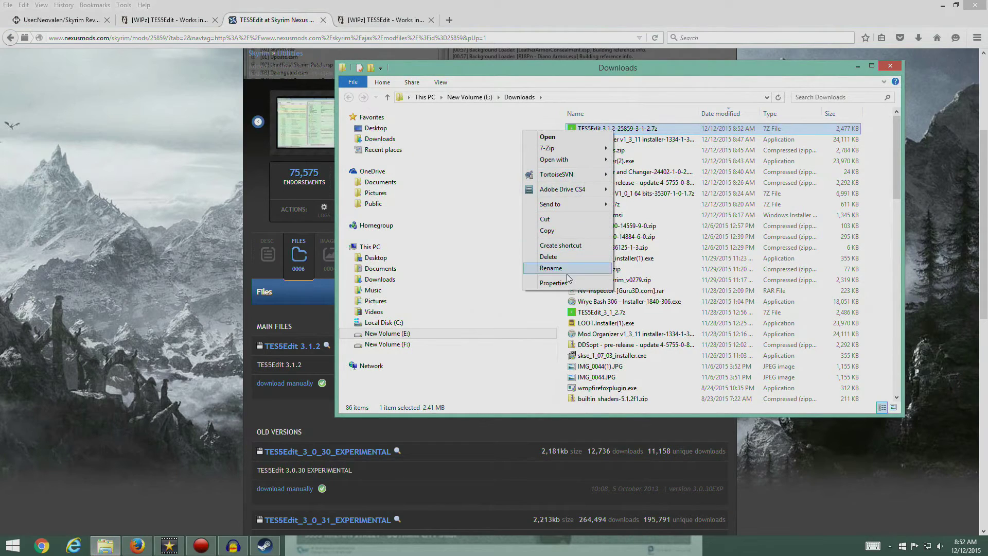
{"action": "mouse_move", "coordinate": [565, 150]}
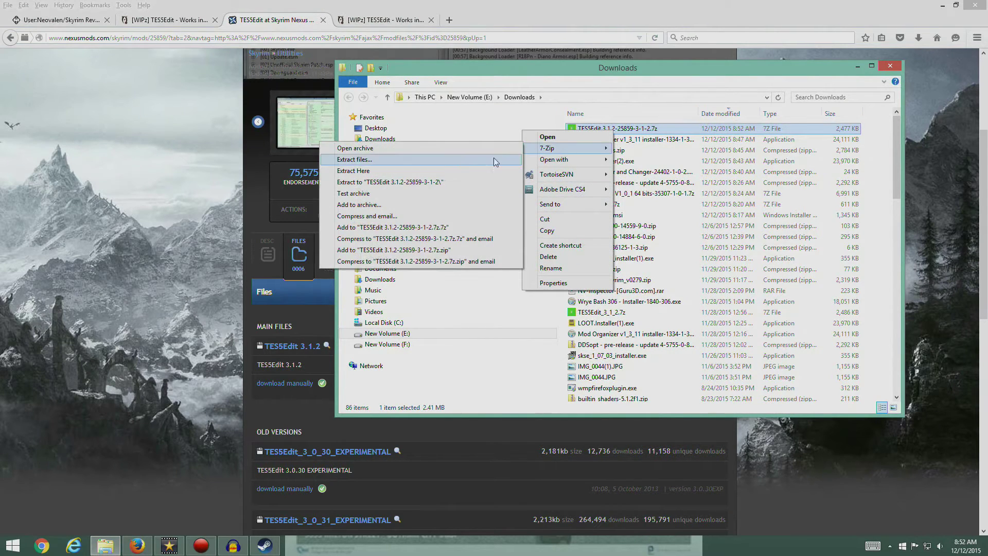
{"action": "left_click", "coordinate": [421, 171]}
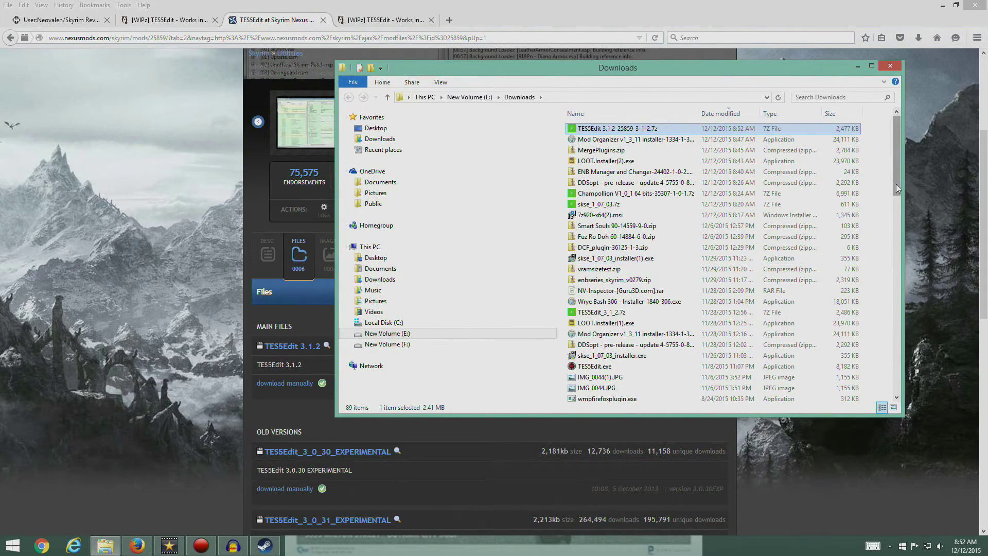
{"action": "left_click_drag", "start_coordinate": [896, 185], "coordinate": [915, 390]}
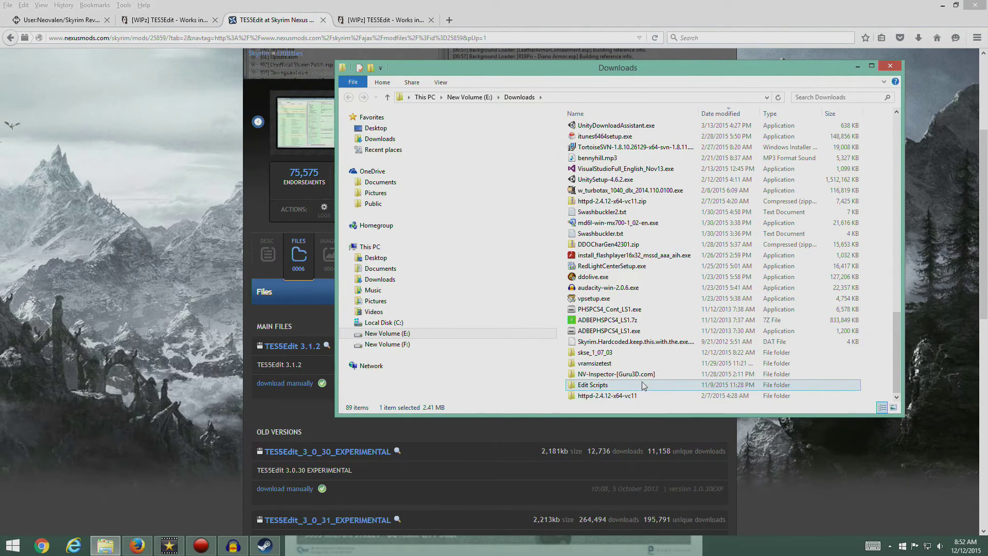
{"action": "left_click_drag", "start_coordinate": [893, 379], "coordinate": [910, 153]}
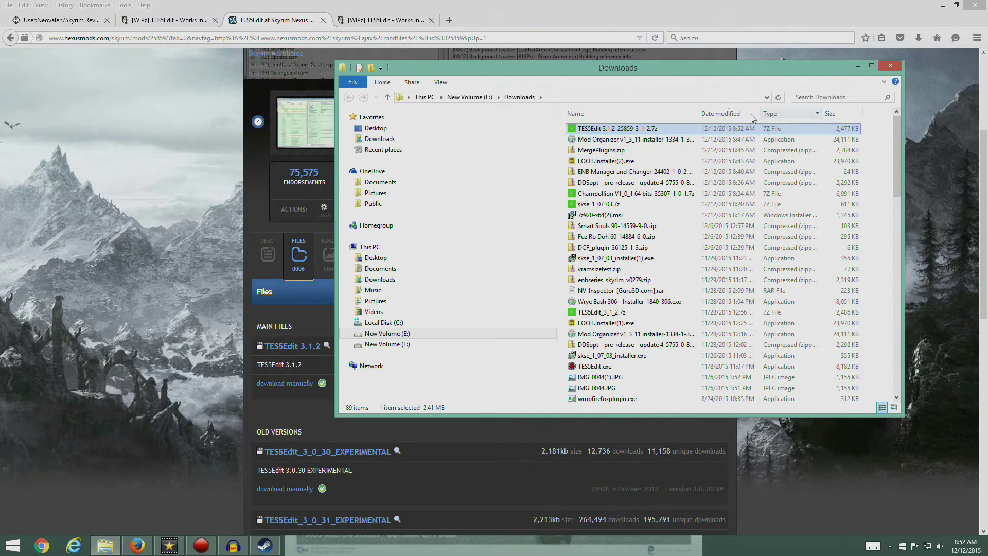
Open the archive's 7-Zip extraction options, then cancel without extracting
{"action": "right_click", "coordinate": [613, 129]}
{"action": "mouse_move", "coordinate": [573, 147]}
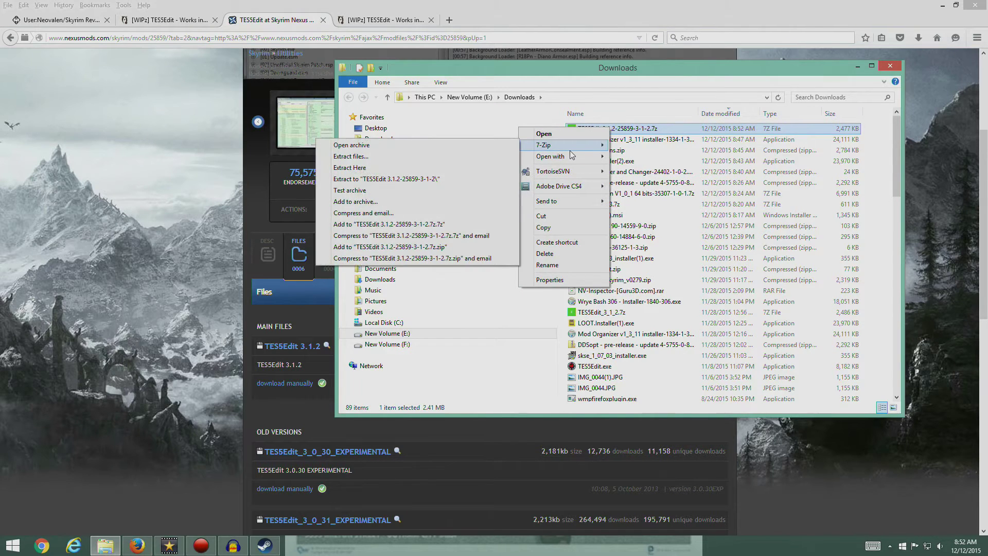
{"action": "left_click", "coordinate": [423, 156]}
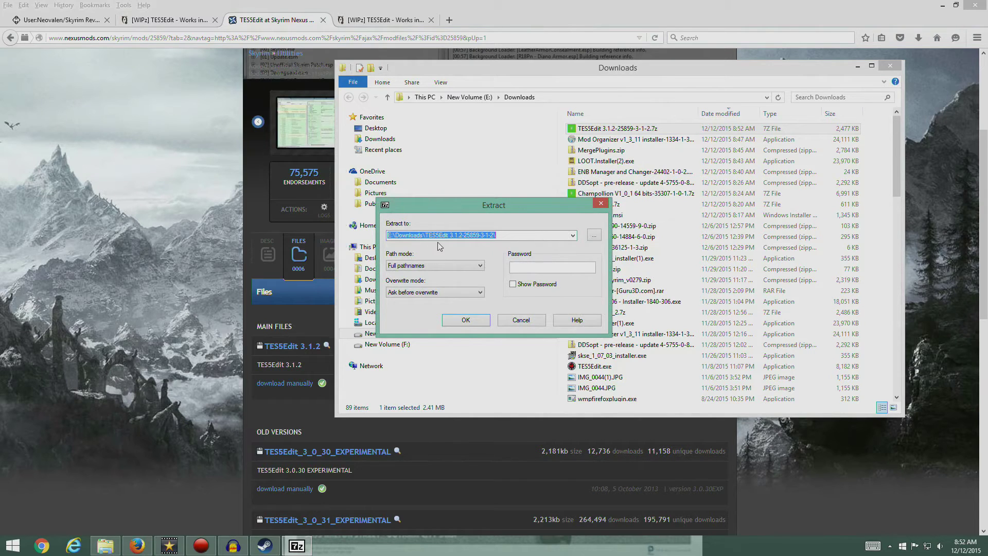
{"action": "left_click_drag", "start_coordinate": [574, 209], "coordinate": [444, 212]}
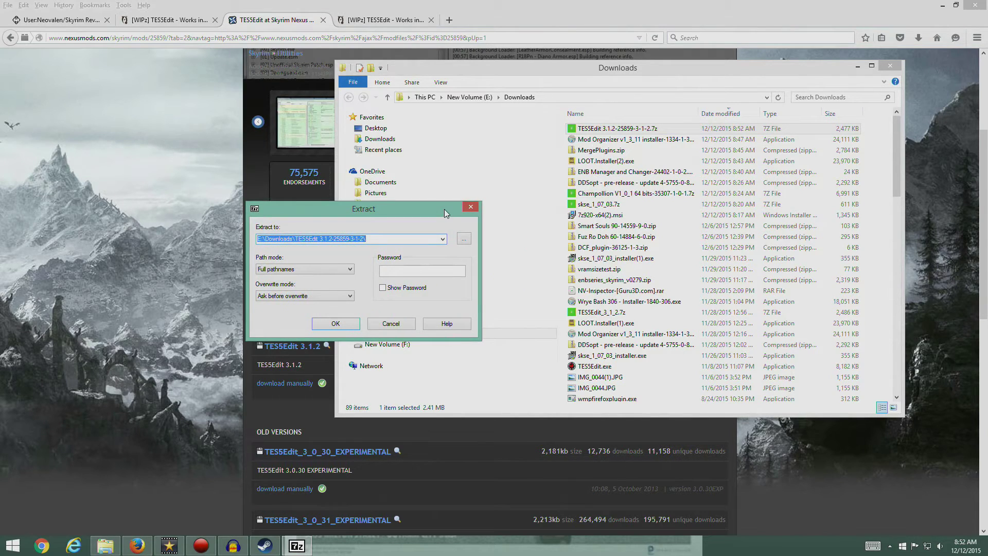
{"action": "left_click", "coordinate": [471, 207]}
Sort Downloads by name and bring up the 7-Zip menu for TES5Edit 3.1.2-25859-3-1-2.7z
{"action": "left_click", "coordinate": [635, 114]}
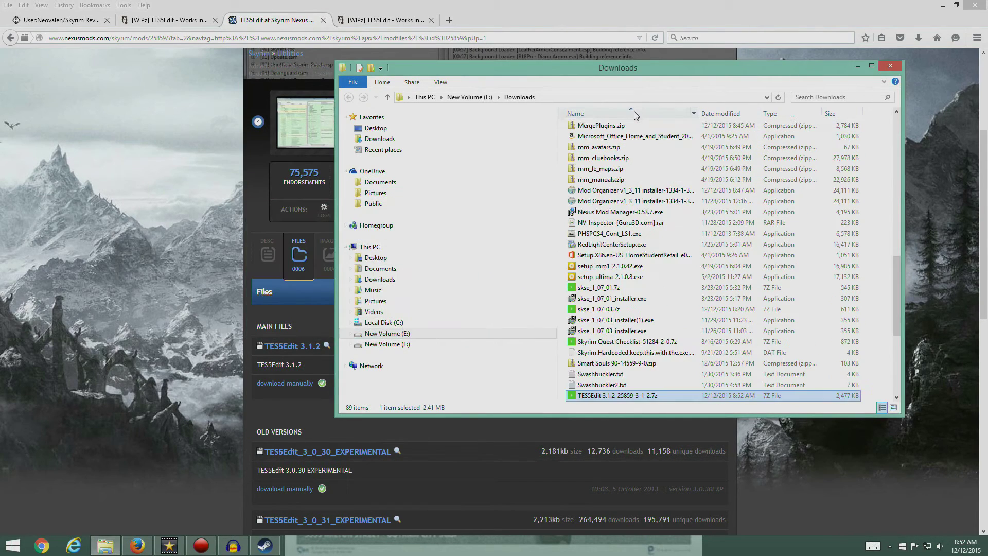
{"action": "left_click_drag", "start_coordinate": [894, 286], "coordinate": [894, 352]}
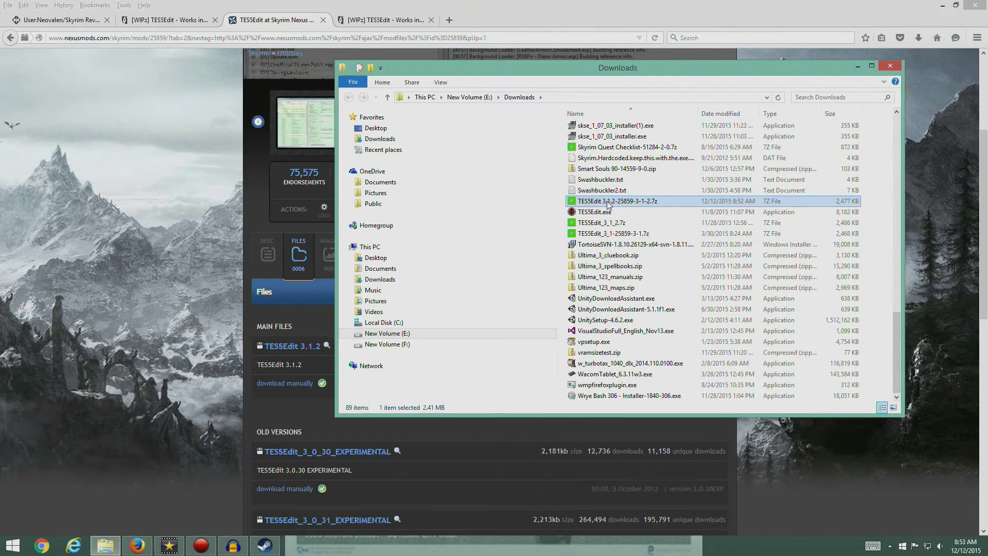
{"action": "right_click", "coordinate": [609, 202]}
{"action": "mouse_move", "coordinate": [554, 230]}
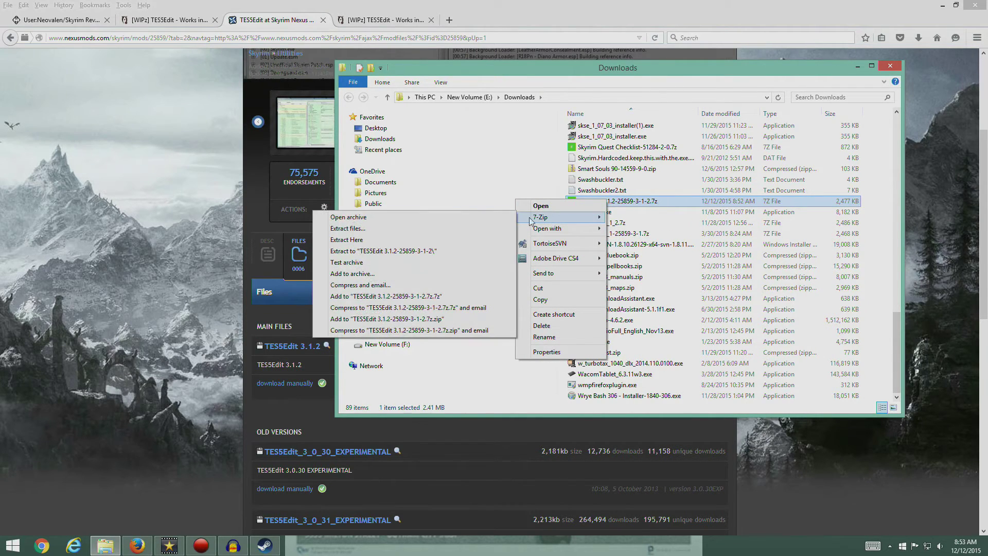
Open the TES5Edit archive in 7-Zip and browse for an extraction destination
{"action": "left_click", "coordinate": [396, 218]}
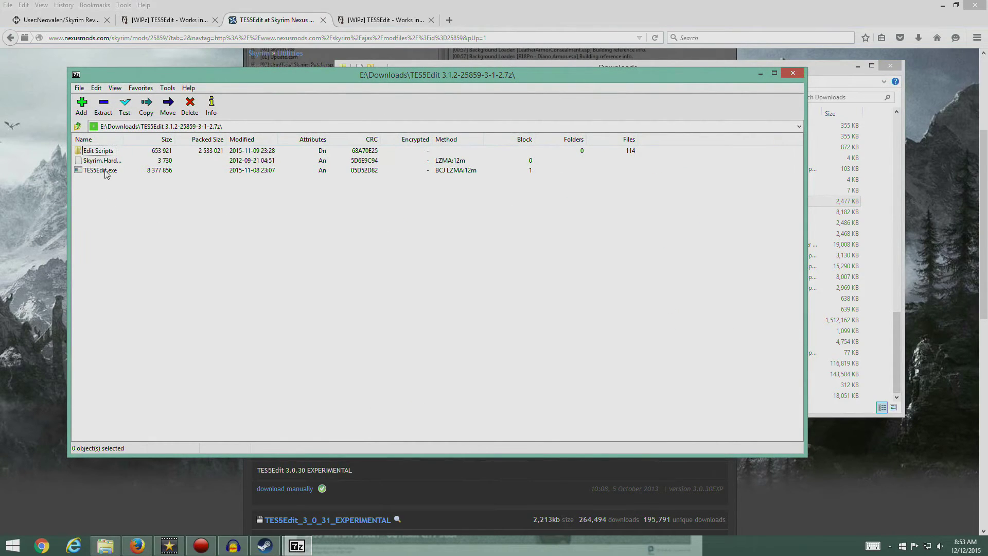
{"action": "left_click", "coordinate": [103, 106]}
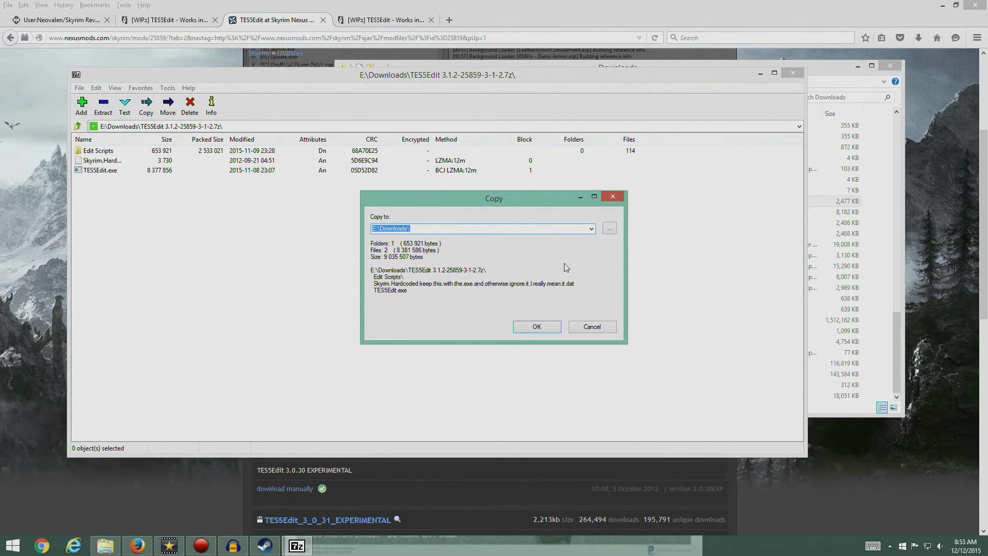
{"action": "left_click", "coordinate": [591, 228]}
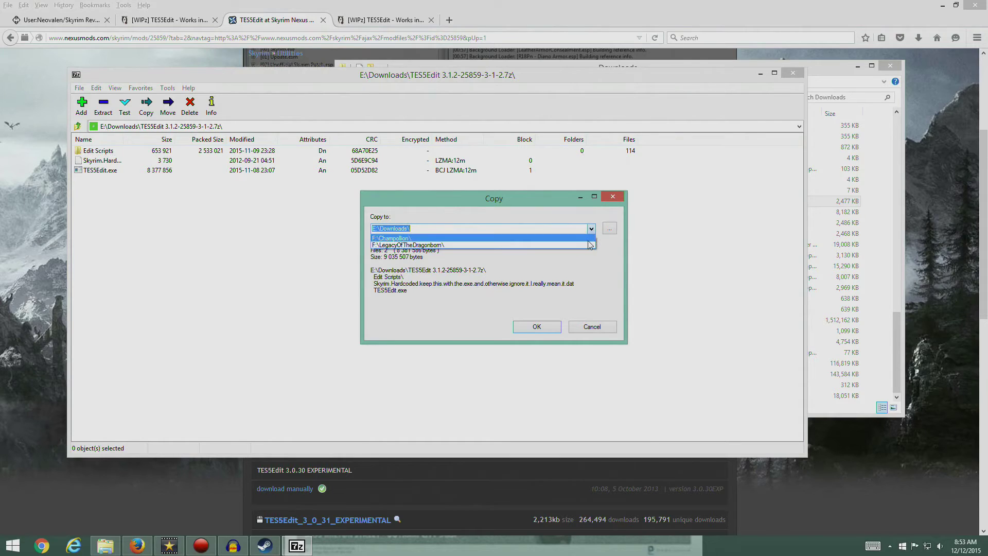
{"action": "left_click", "coordinate": [613, 232]}
{"action": "left_click", "coordinate": [614, 230]}
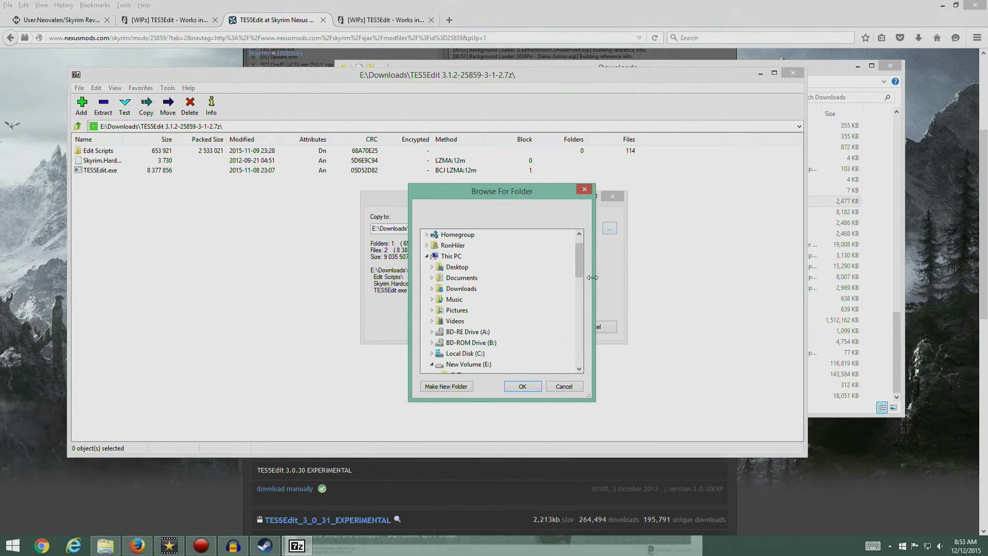
{"action": "left_click_drag", "start_coordinate": [579, 273], "coordinate": [576, 362]}
Extract into a new F:\TES5Edit folder, then close 7-Zip and the Downloads window
{"action": "left_click", "coordinate": [506, 353]}
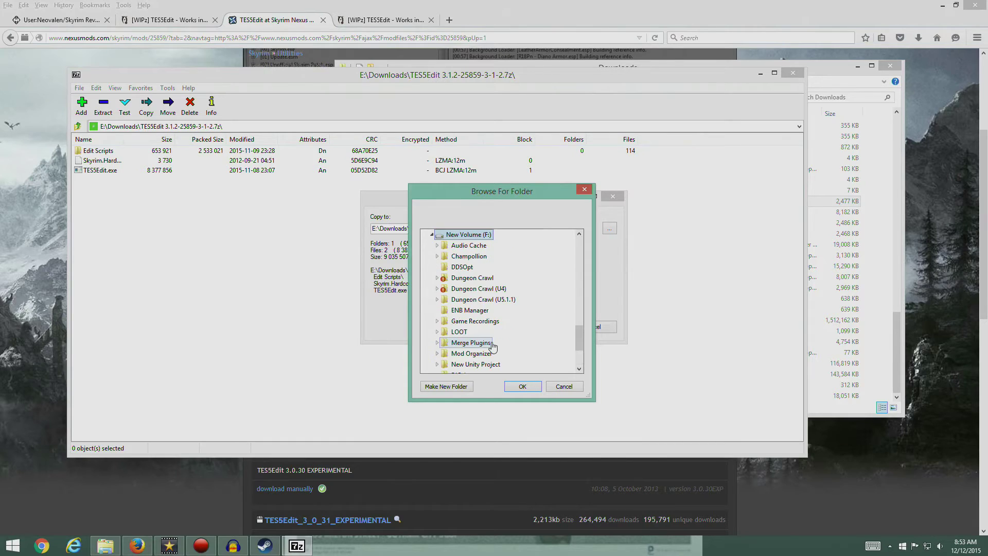
{"action": "left_click", "coordinate": [448, 387]}
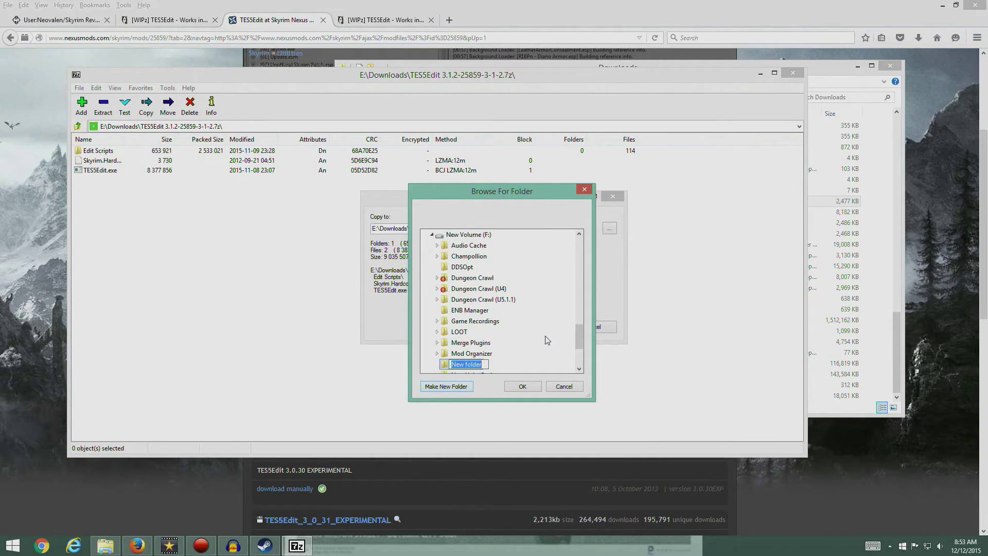
{"action": "type", "text": "TES5EDIT"}
{"action": "key", "text": "BackSpace"}
{"action": "key", "text": "Return"}
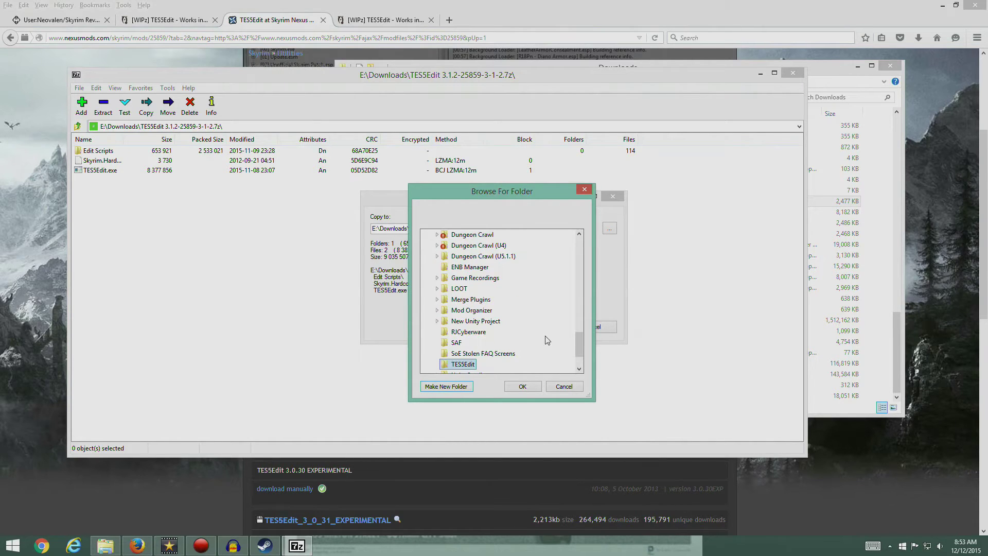
{"action": "left_click", "coordinate": [522, 385]}
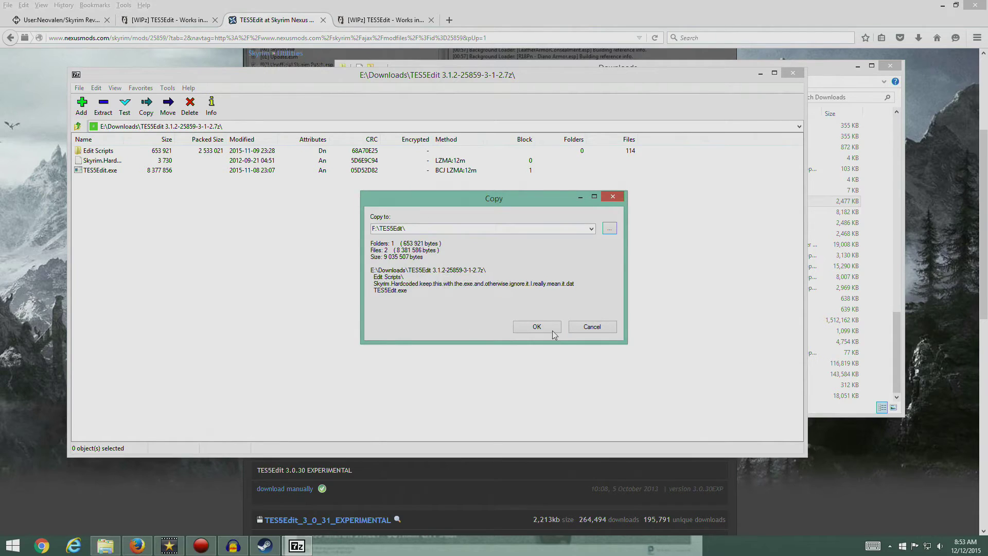
{"action": "left_click", "coordinate": [551, 330]}
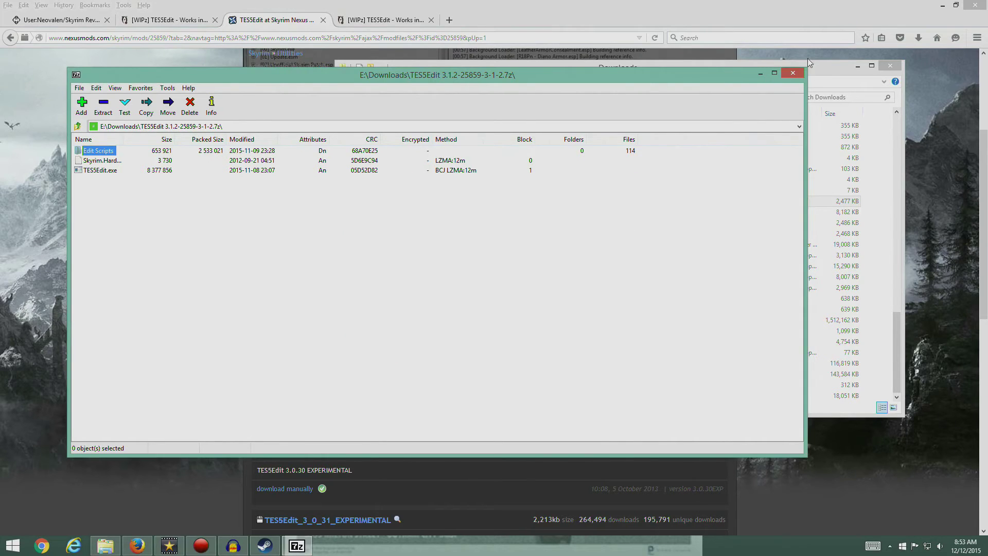
{"action": "left_click", "coordinate": [792, 73]}
{"action": "left_click", "coordinate": [880, 65]}
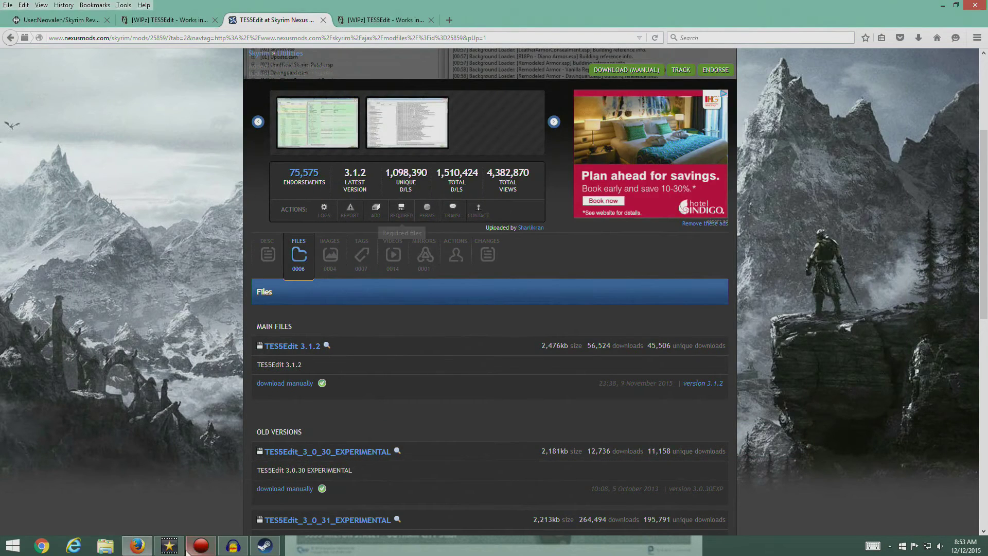
Open F:\TES5Edit and create a shortcut to TES5Edit.exe
{"action": "left_click", "coordinate": [105, 545]}
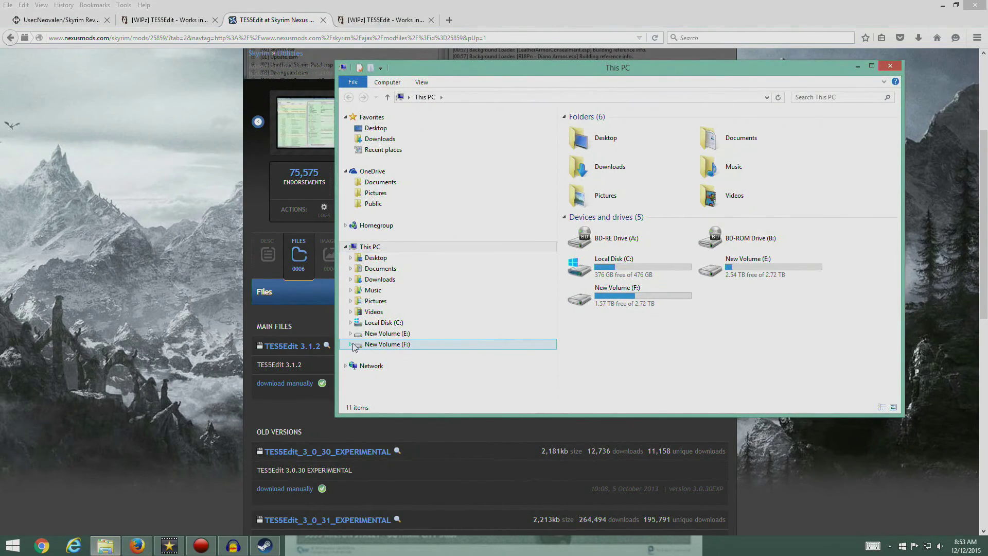
{"action": "left_click", "coordinate": [352, 344]}
{"action": "left_click", "coordinate": [385, 342]}
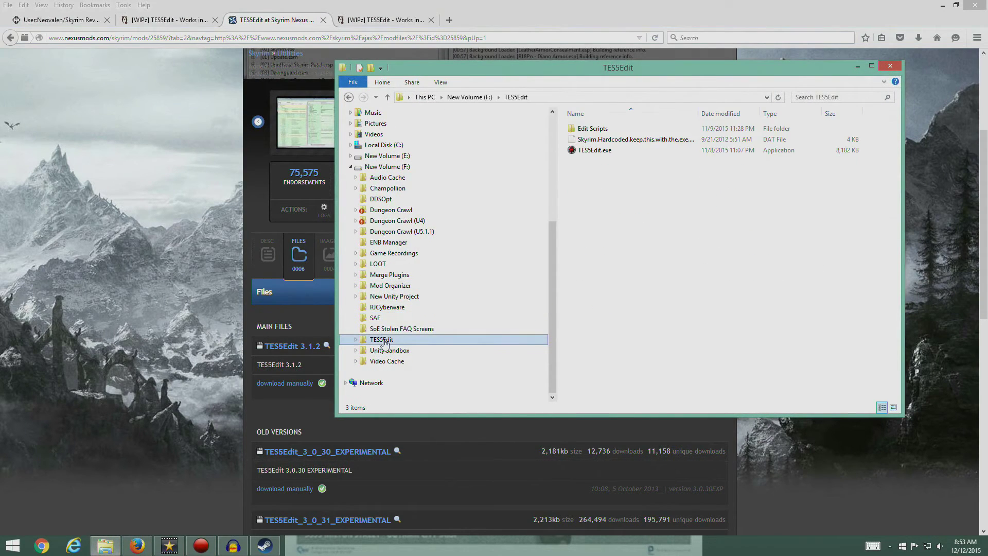
{"action": "left_click", "coordinate": [610, 154]}
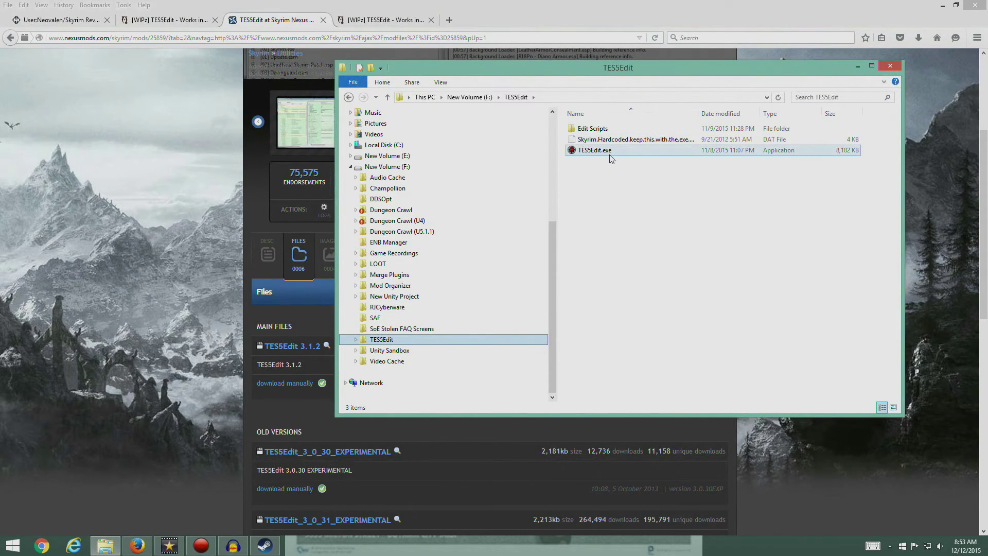
{"action": "left_click", "coordinate": [633, 140]}
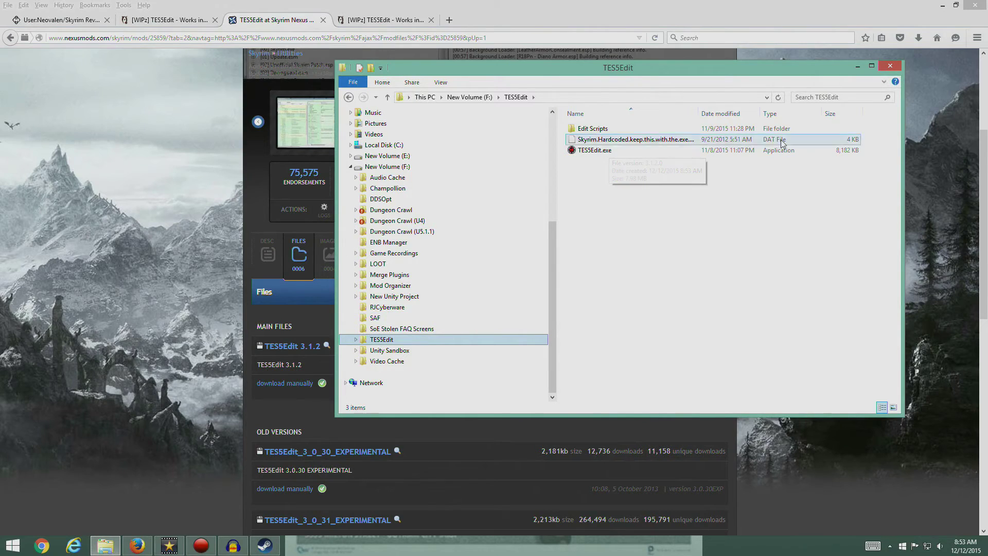
{"action": "right_click", "coordinate": [606, 153]}
{"action": "left_click", "coordinate": [549, 302]}
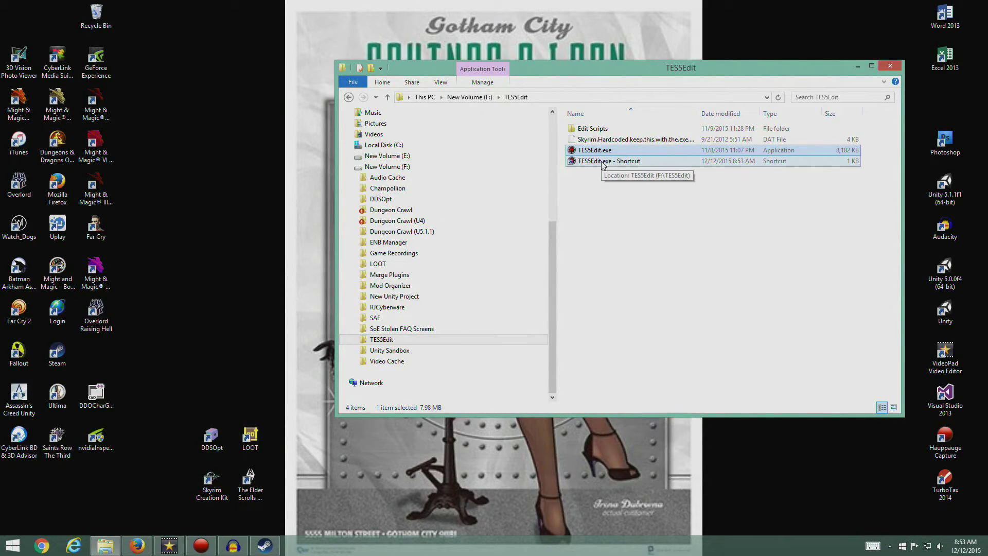
Move the shortcut to the desktop, rename it TES5Edit, and close the folder
{"action": "left_click_drag", "start_coordinate": [603, 164], "coordinate": [226, 396]}
{"action": "key", "text": "F2"}
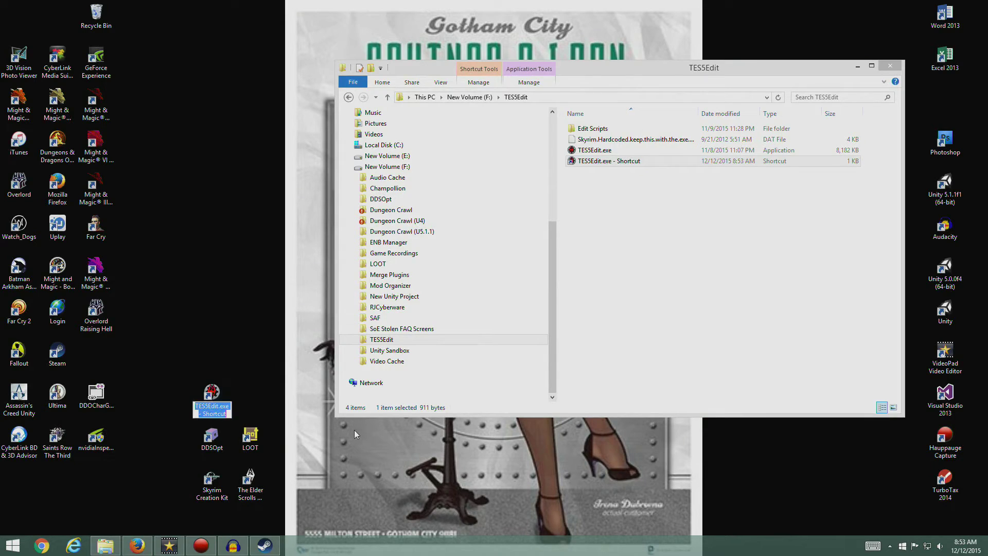
{"action": "key", "text": "End"}
{"action": "key", "text": "BackSpace"}
{"action": "key", "text": "BackSpace"}
{"action": "key", "text": "BackSpace"}
{"action": "key", "text": "BackSpace"}
{"action": "key", "text": "BackSpace"}
{"action": "key", "text": "BackSpace"}
{"action": "key", "text": "BackSpace"}
{"action": "key", "text": "BackSpace"}
{"action": "key", "text": "BackSpace"}
{"action": "key", "text": "BackSpace"}
{"action": "key", "text": "BackSpace"}
{"action": "key", "text": "BackSpace"}
{"action": "key", "text": "BackSpace"}
{"action": "key", "text": "BackSpace"}
{"action": "key", "text": "BackSpace"}
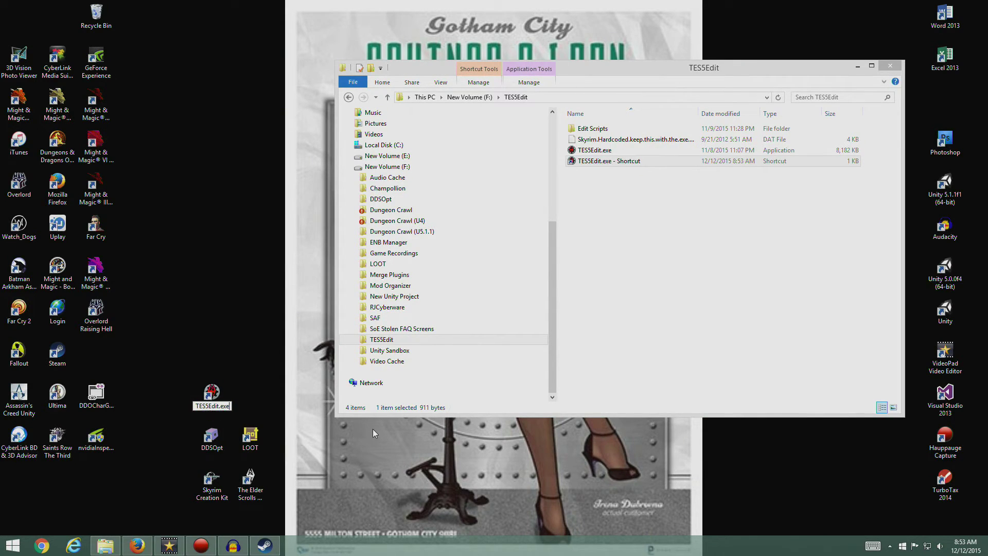
{"action": "key", "text": "Return"}
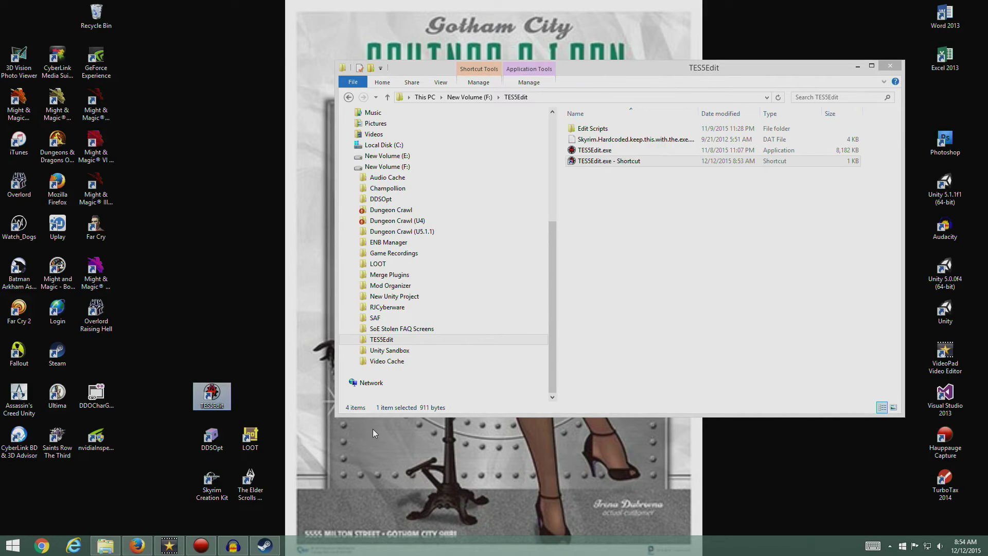
{"action": "left_click", "coordinate": [890, 66]}
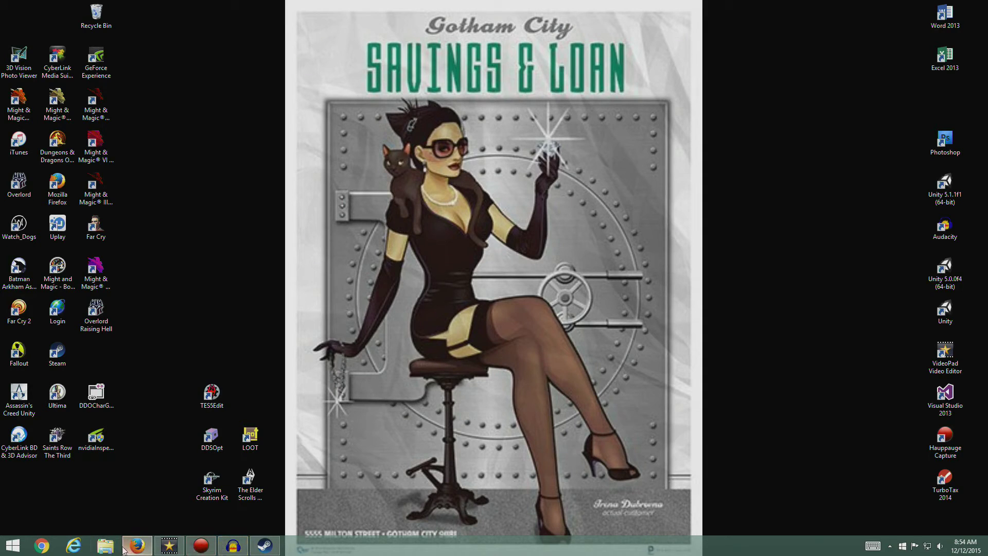
Bring Firefox back and close the leftover TES5Edit Nexus and forum tabs
{"action": "mouse_move", "coordinate": [137, 546]}
{"action": "left_click", "coordinate": [134, 425]}
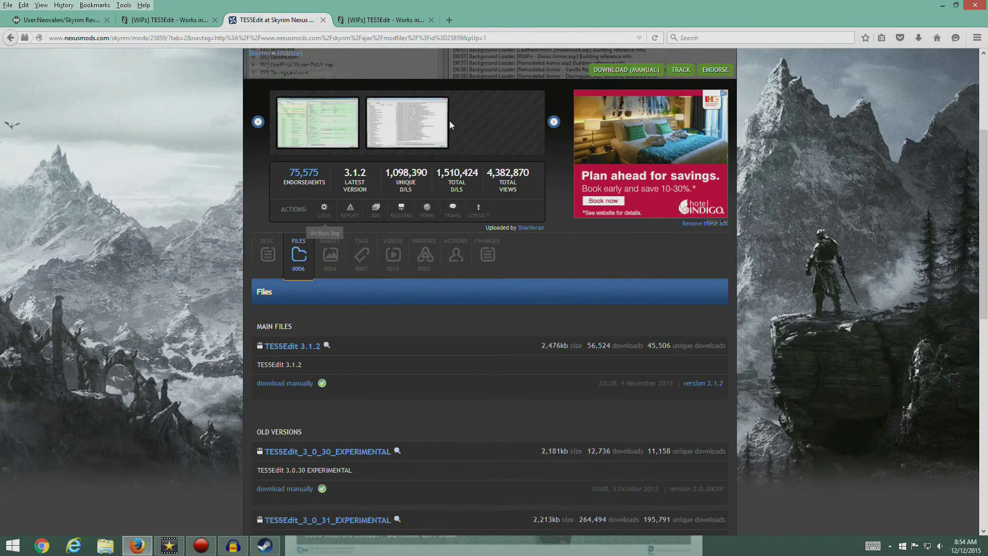
{"action": "left_click", "coordinate": [323, 21]}
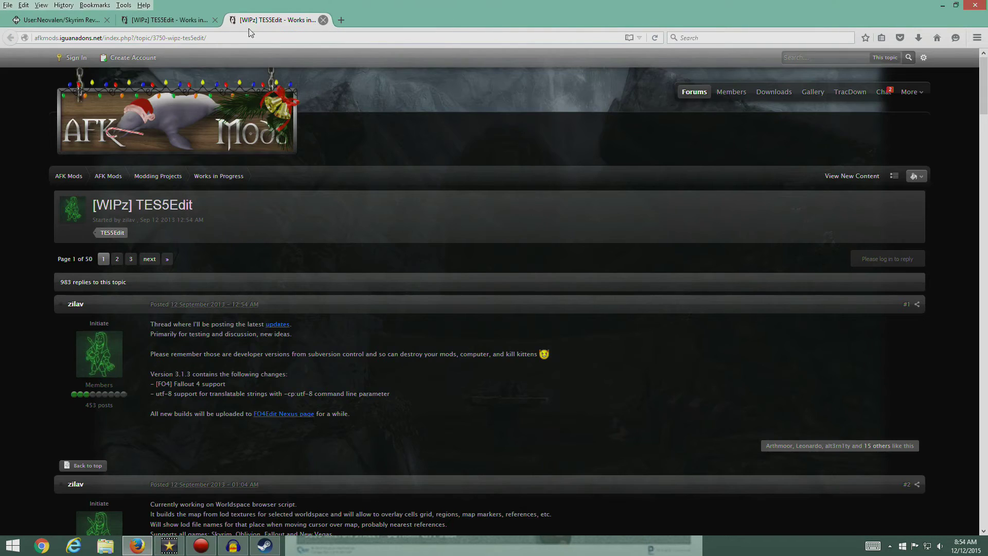
{"action": "left_click", "coordinate": [323, 21]}
{"action": "left_click", "coordinate": [215, 21]}
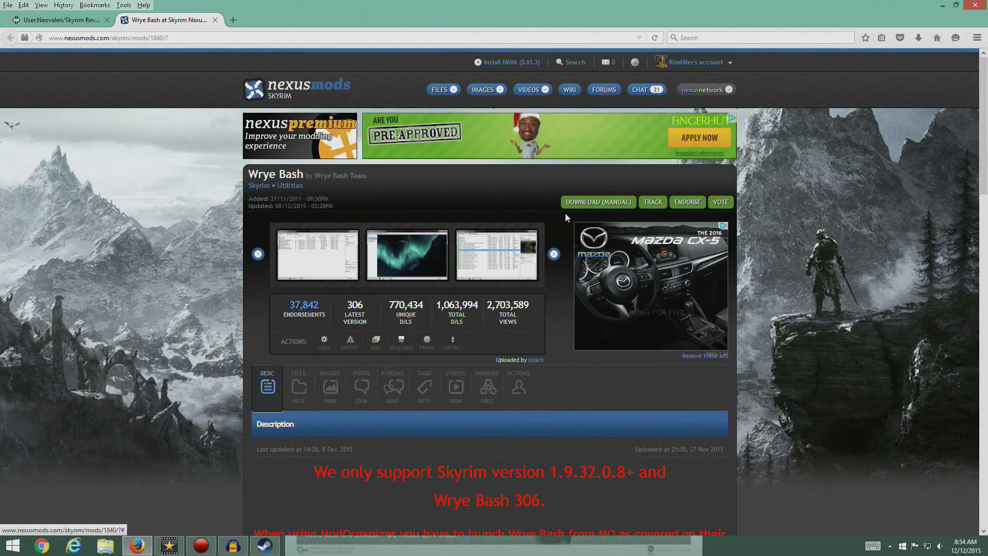
Download the Wrye Bash 306 Standalone Executable archive and check the recent downloads list
{"action": "left_click", "coordinate": [599, 202]}
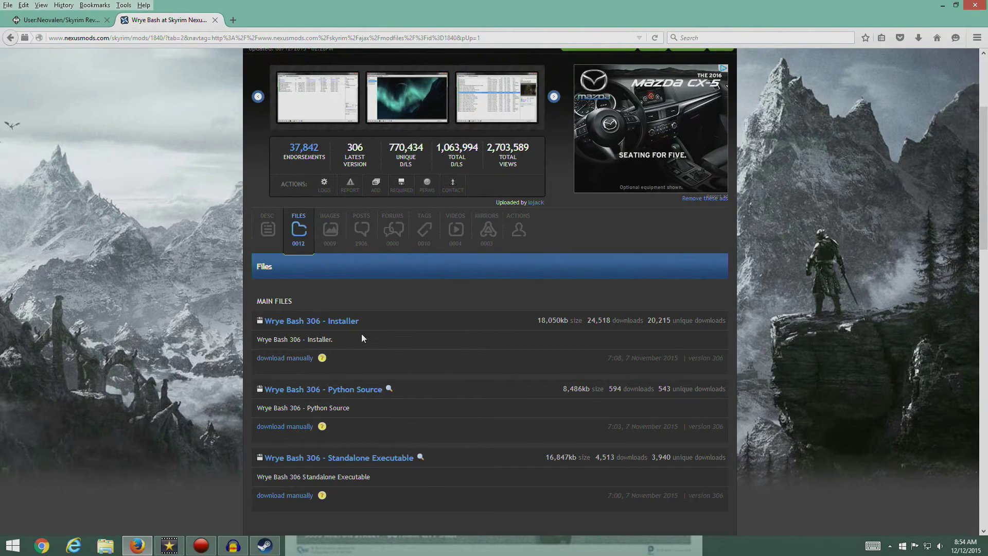
{"action": "left_click", "coordinate": [72, 21]}
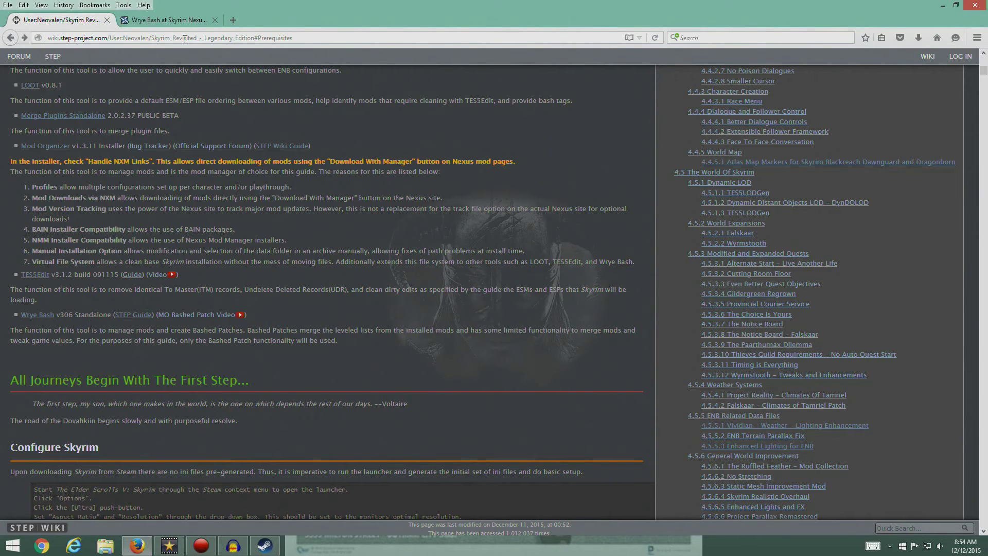
{"action": "left_click", "coordinate": [170, 20]}
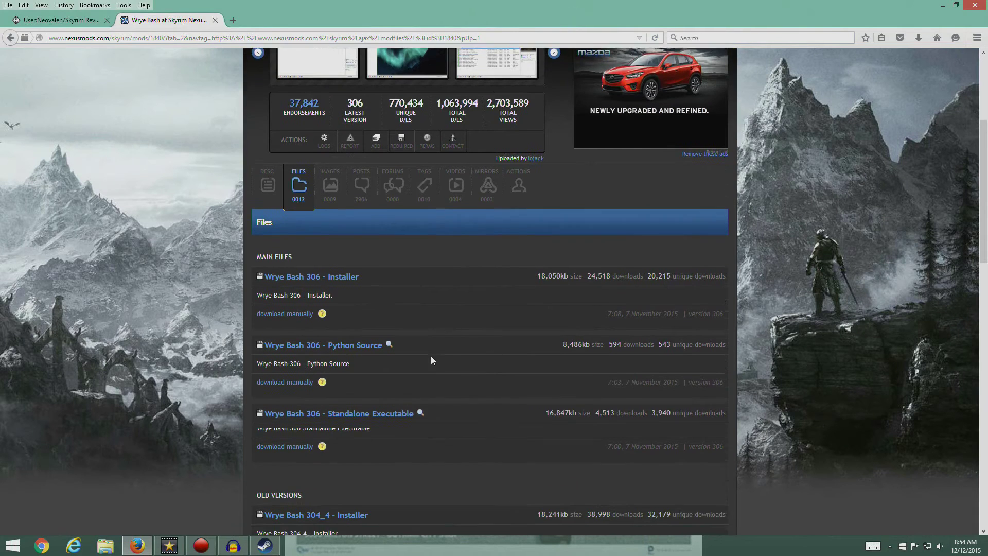
{"action": "scroll", "coordinate": [431, 360], "scroll_direction": "down", "scroll_amount": 2}
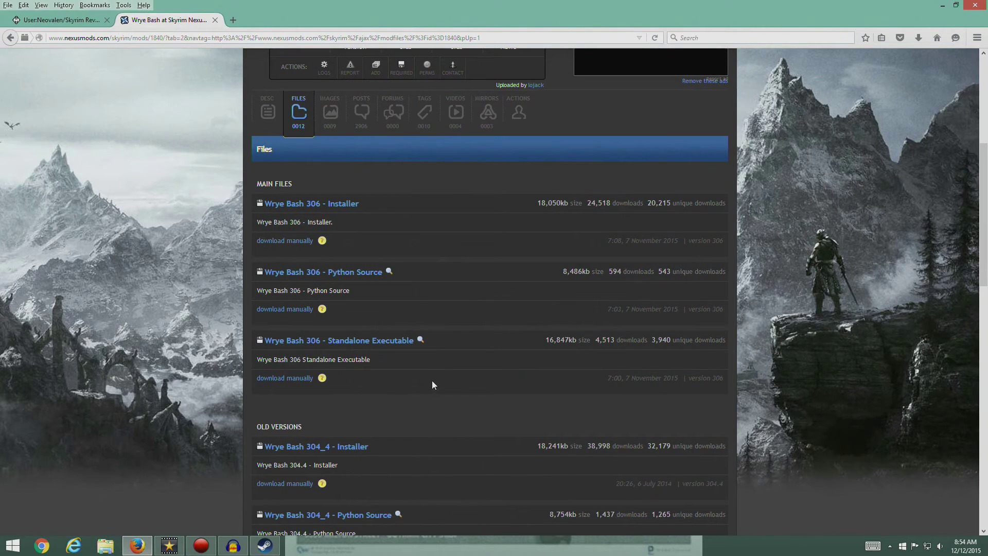
{"action": "left_click", "coordinate": [383, 341]}
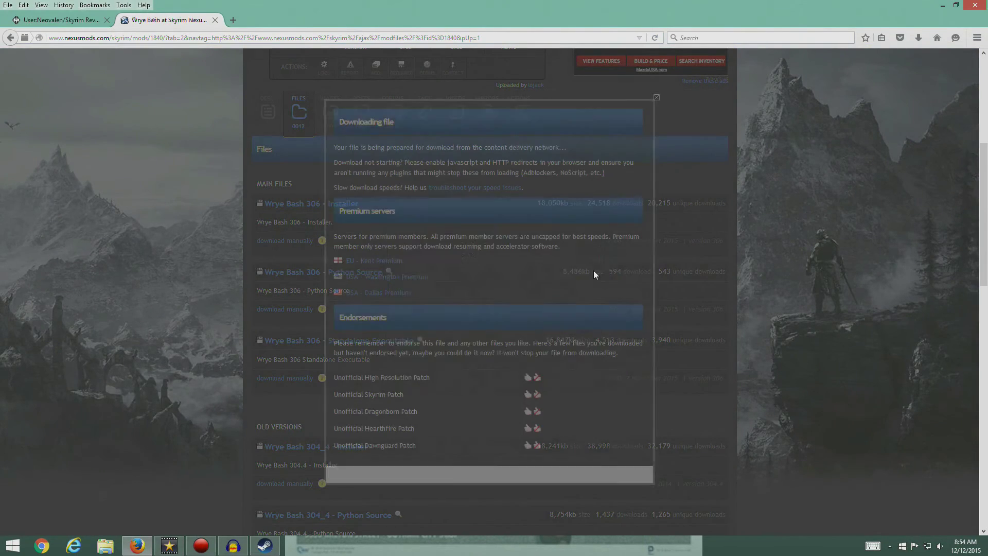
{"action": "left_click", "coordinate": [532, 360]}
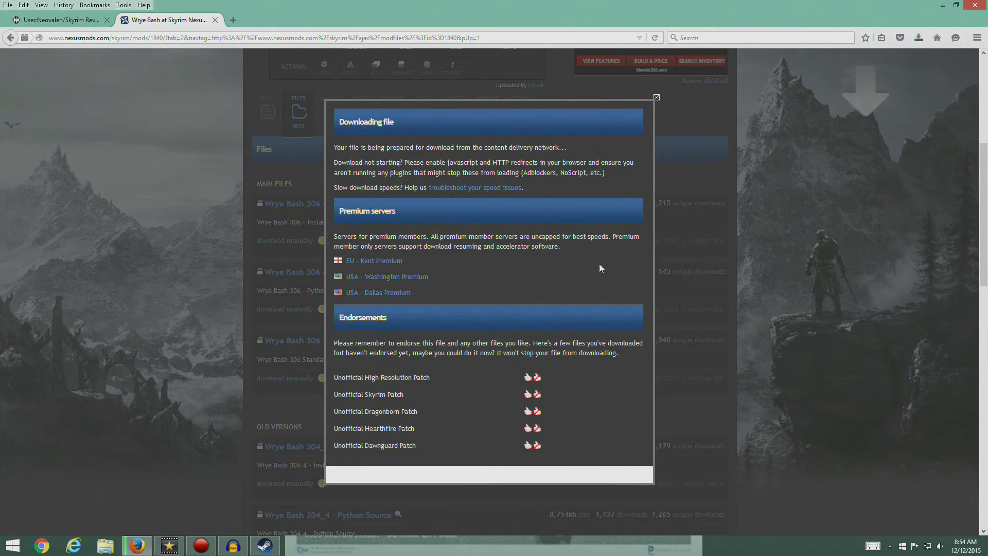
{"action": "left_click", "coordinate": [656, 98]}
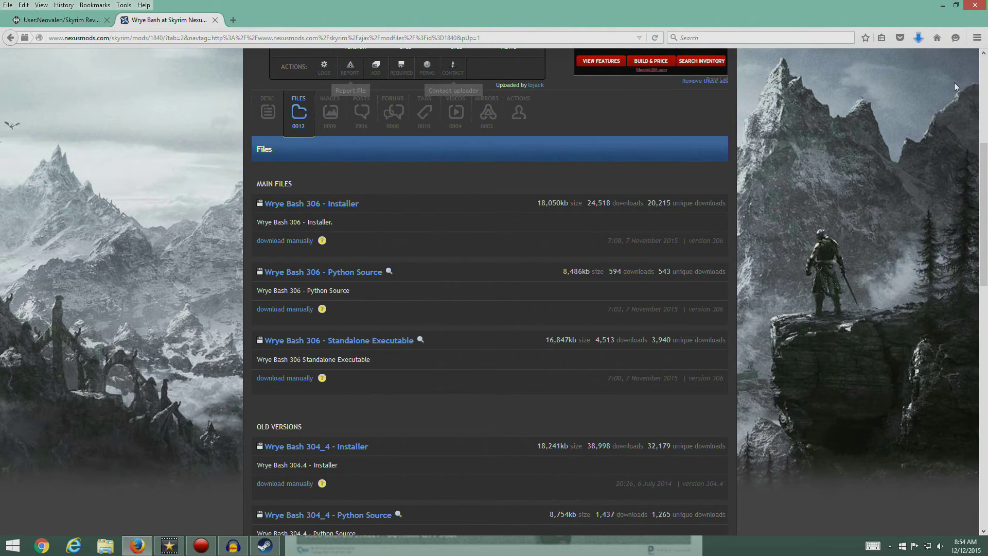
{"action": "left_click", "coordinate": [918, 38]}
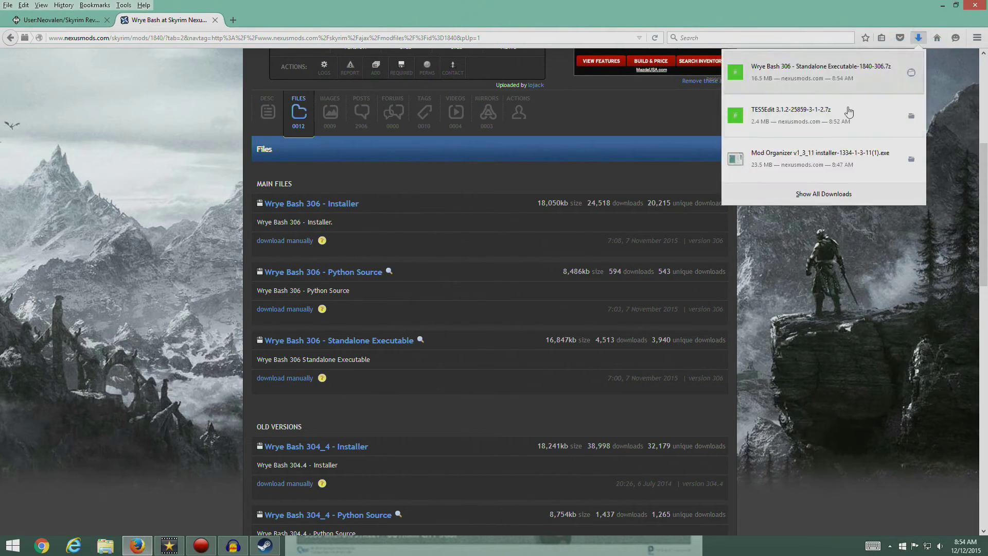
Open the newest download, the Wrye Bash 306 archive, in 7-Zip and enter its Mopy folder
{"action": "left_click", "coordinate": [913, 74]}
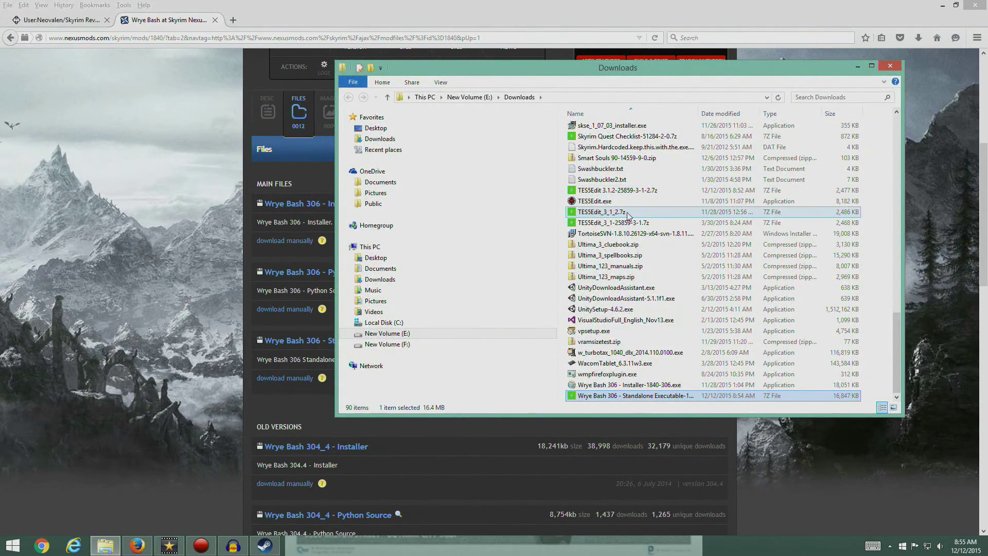
{"action": "scroll", "coordinate": [632, 153], "scroll_direction": "up", "scroll_amount": 2}
{"action": "left_click", "coordinate": [720, 114]}
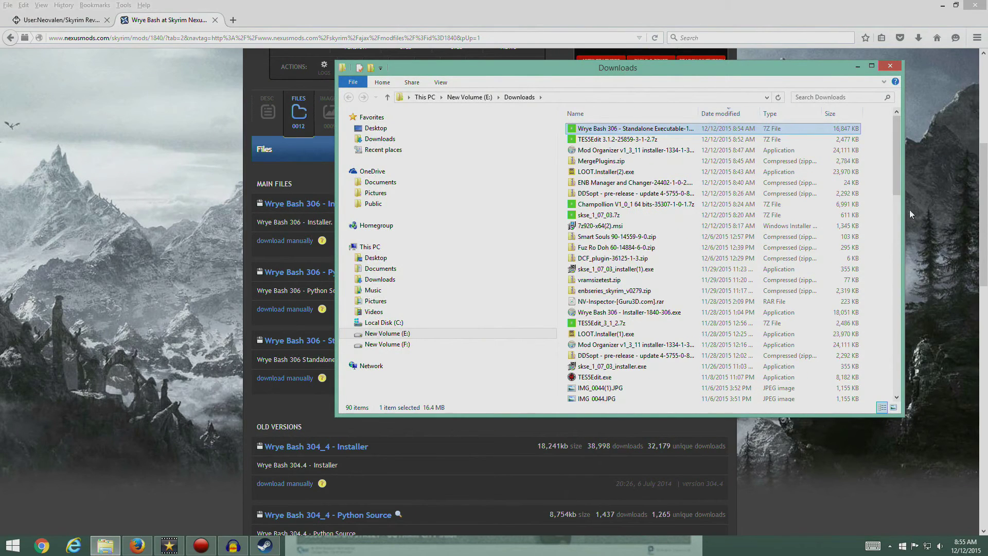
{"action": "right_click", "coordinate": [603, 130]}
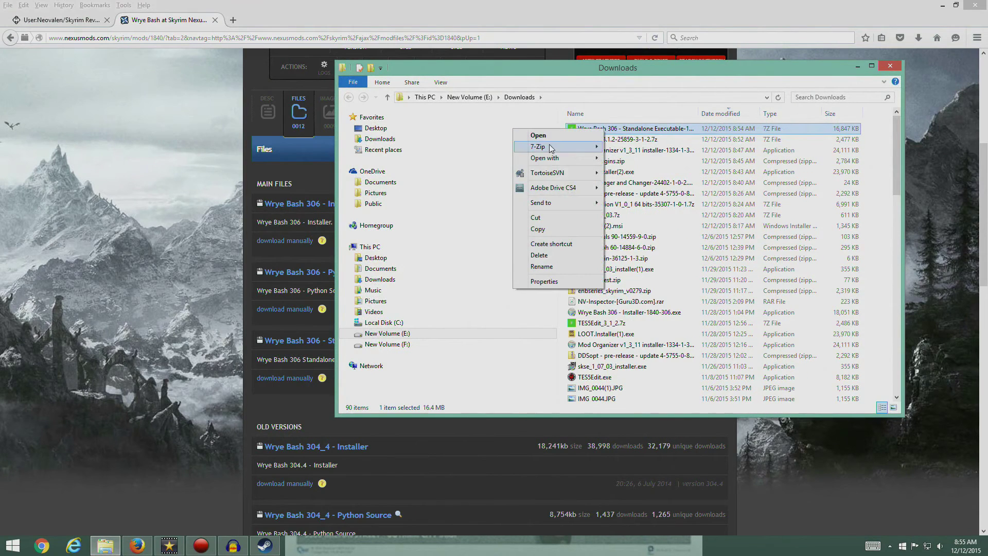
{"action": "mouse_move", "coordinate": [550, 148]}
{"action": "left_click", "coordinate": [441, 148]}
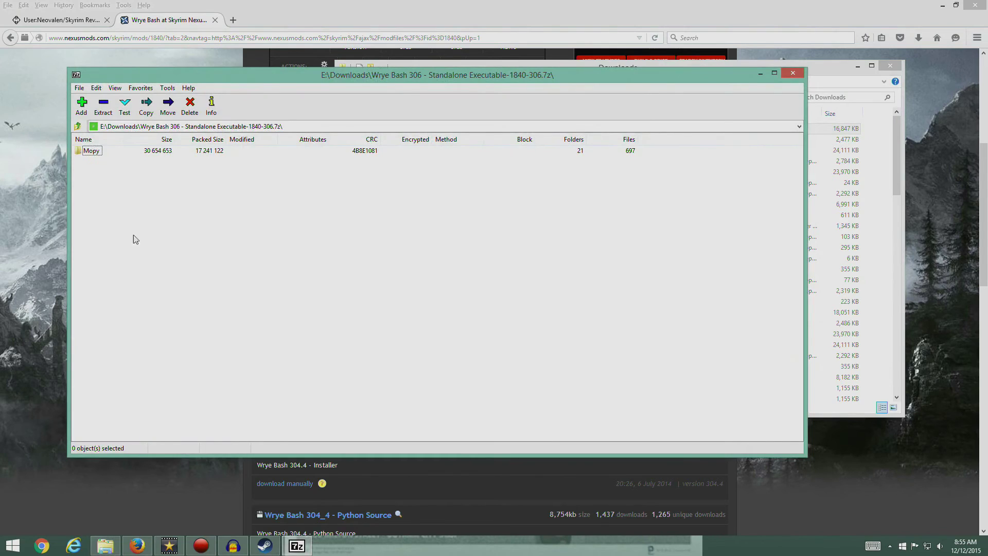
{"action": "double_click", "coordinate": [93, 152]}
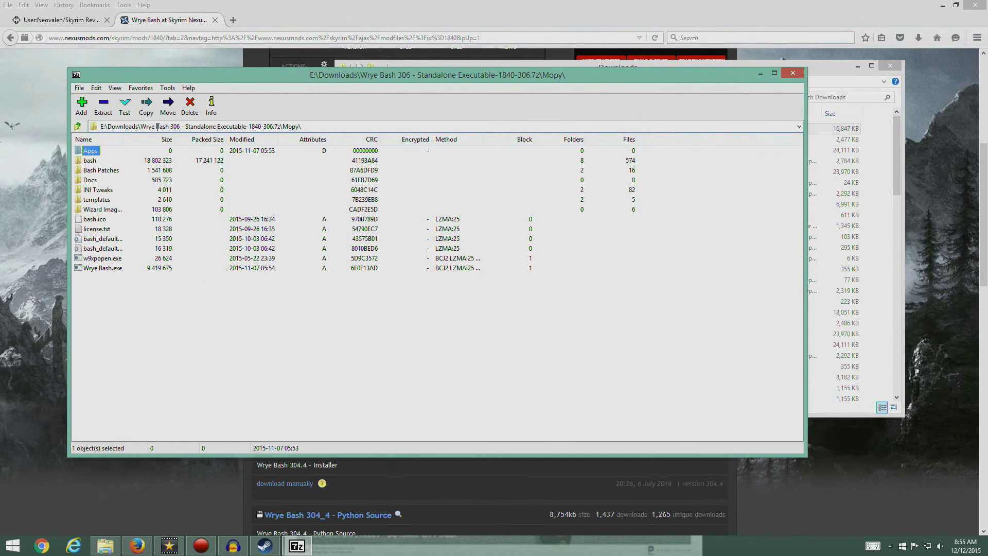
Start extracting the Apps folder and create a new 'Wyre Bash' folder on drive F:
{"action": "left_click", "coordinate": [103, 109]}
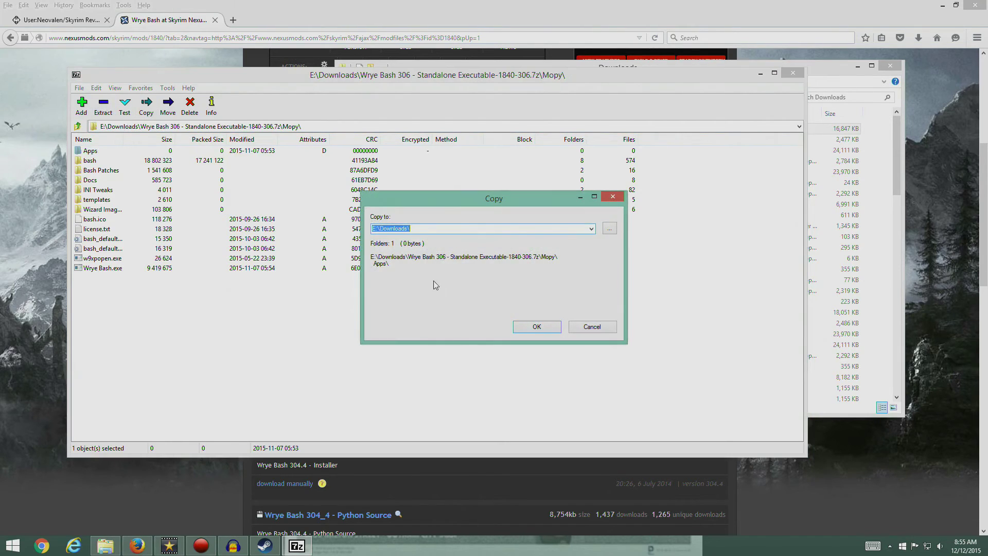
{"action": "left_click", "coordinate": [609, 229]}
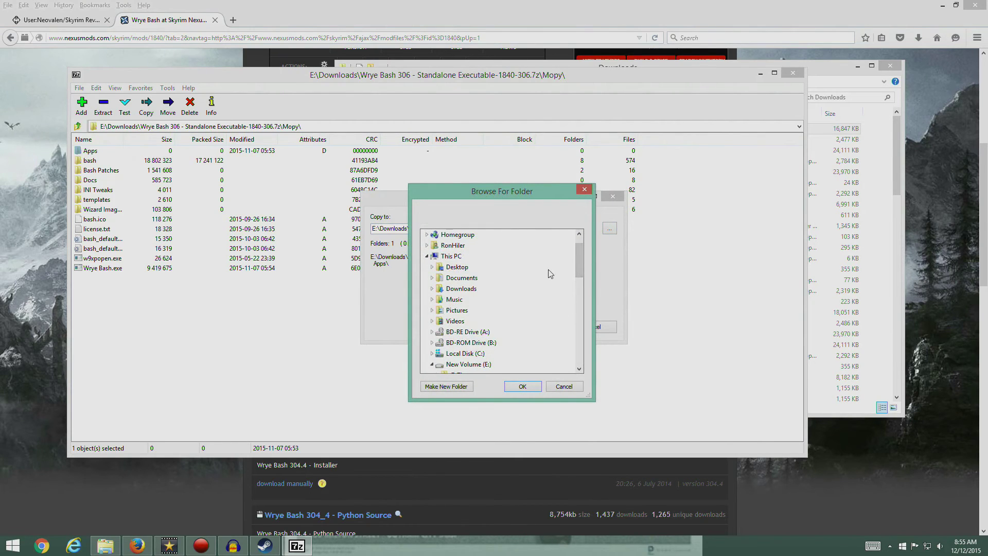
{"action": "left_click_drag", "start_coordinate": [580, 267], "coordinate": [580, 355]}
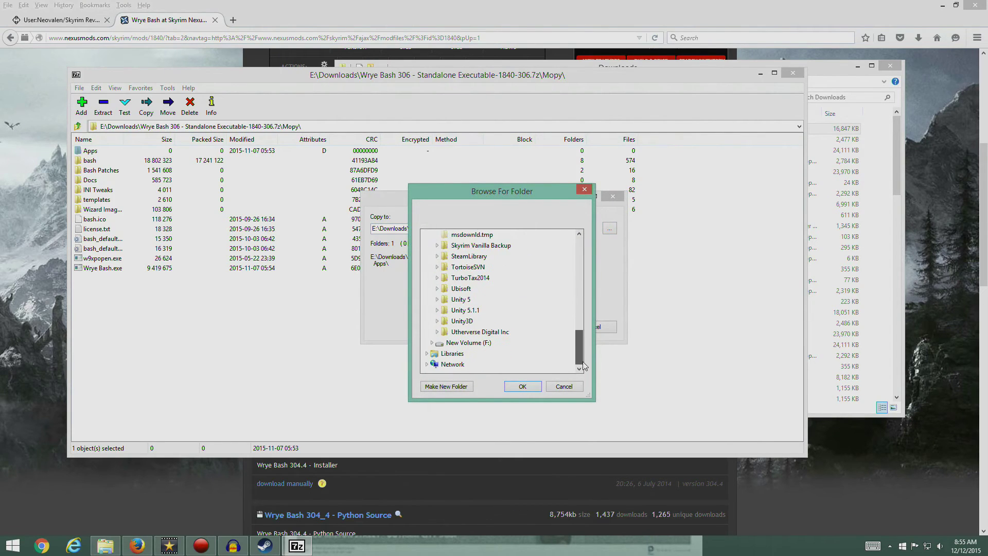
{"action": "left_click", "coordinate": [445, 343]}
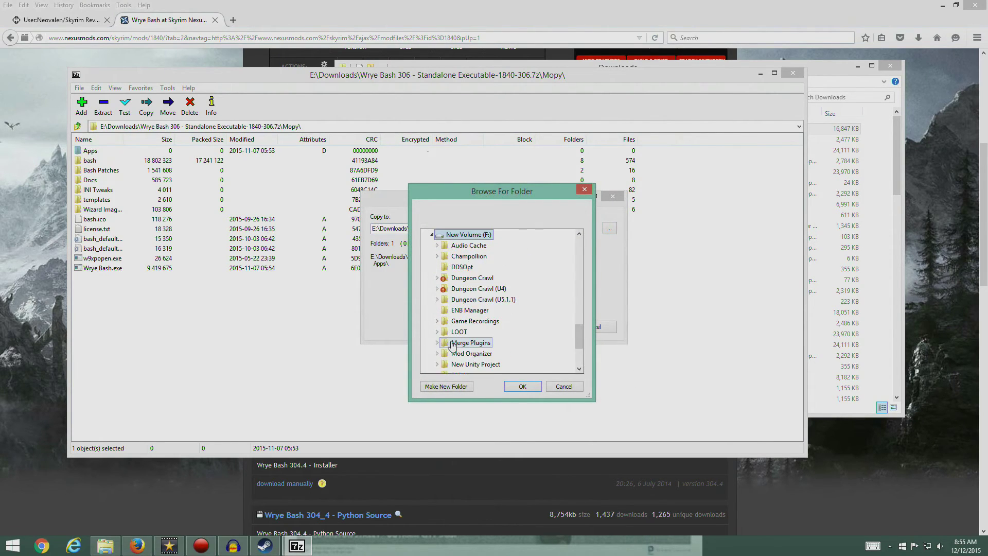
{"action": "right_click", "coordinate": [464, 234]}
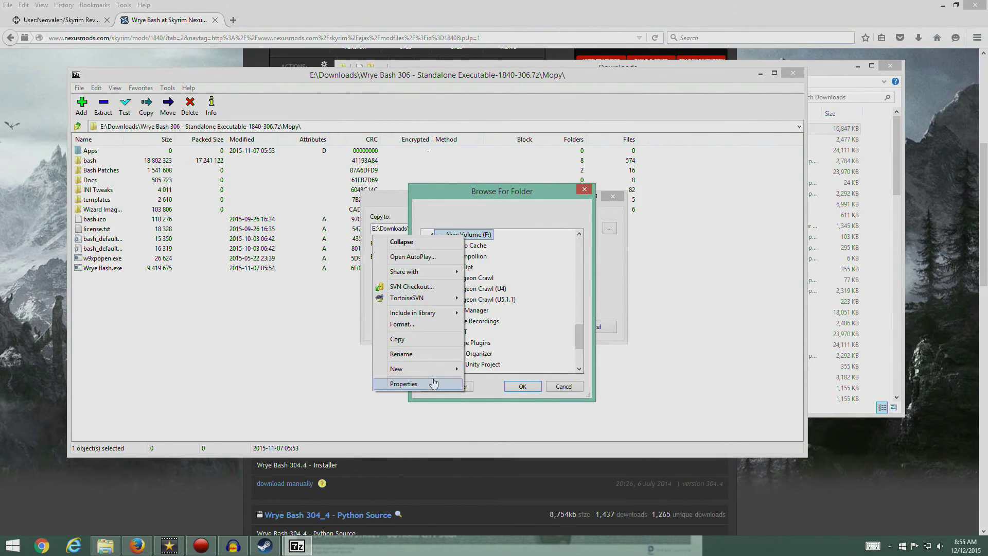
{"action": "mouse_move", "coordinate": [435, 370]}
{"action": "left_click", "coordinate": [360, 370]}
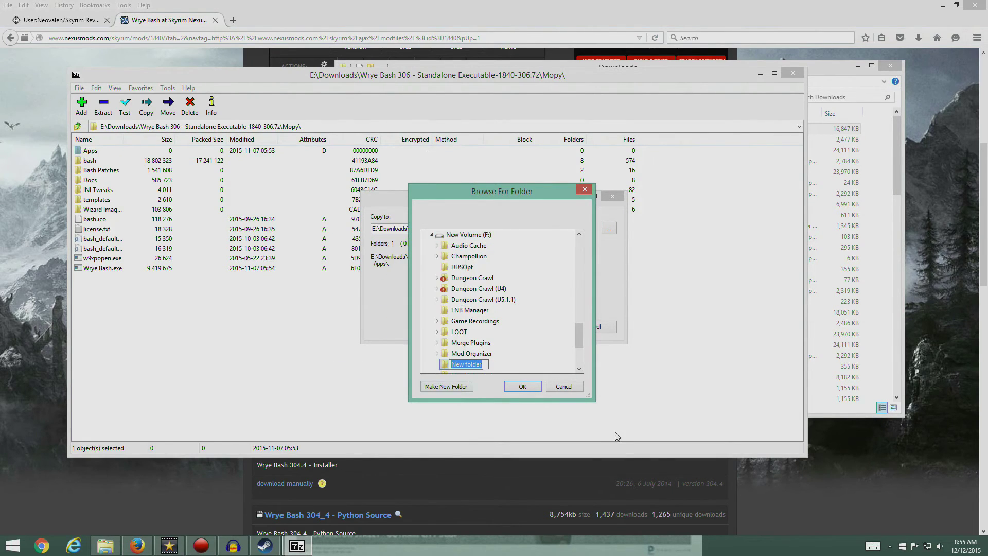
{"action": "type", "text": "Wyre Bash"}
{"action": "key", "text": "Return"}
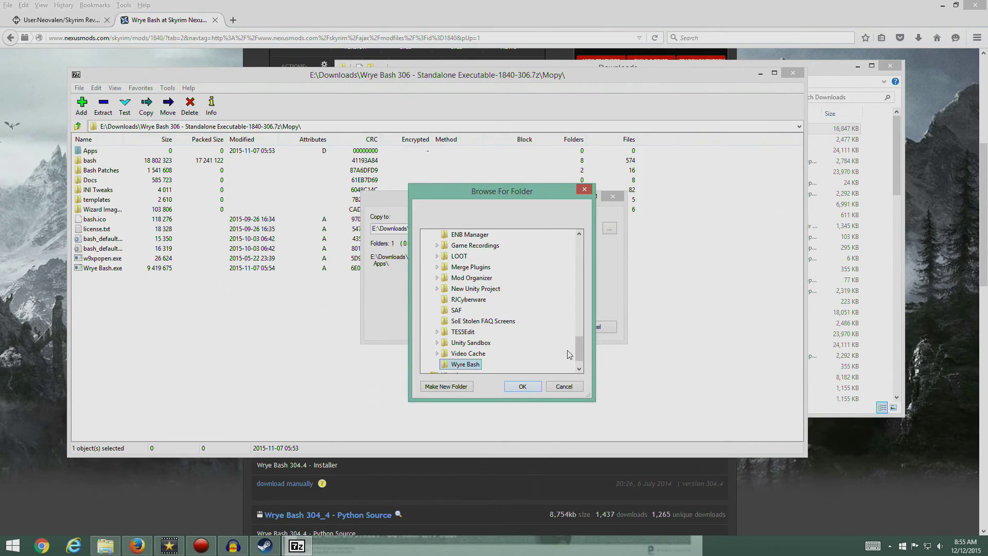
Extract the Apps folder into the new F:\Wyre Bash folder
{"action": "mouse_move", "coordinate": [578, 349]}
{"action": "left_mouse_down"}
{"action": "mouse_move", "coordinate": [579, 338]}
{"action": "mouse_move", "coordinate": [578, 360]}
{"action": "left_mouse_up"}
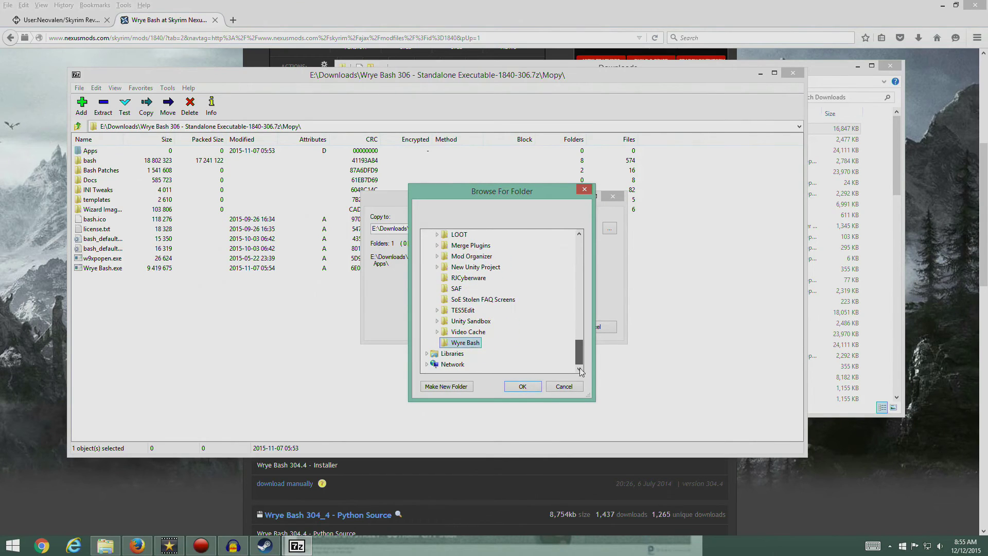
{"action": "left_click", "coordinate": [536, 386]}
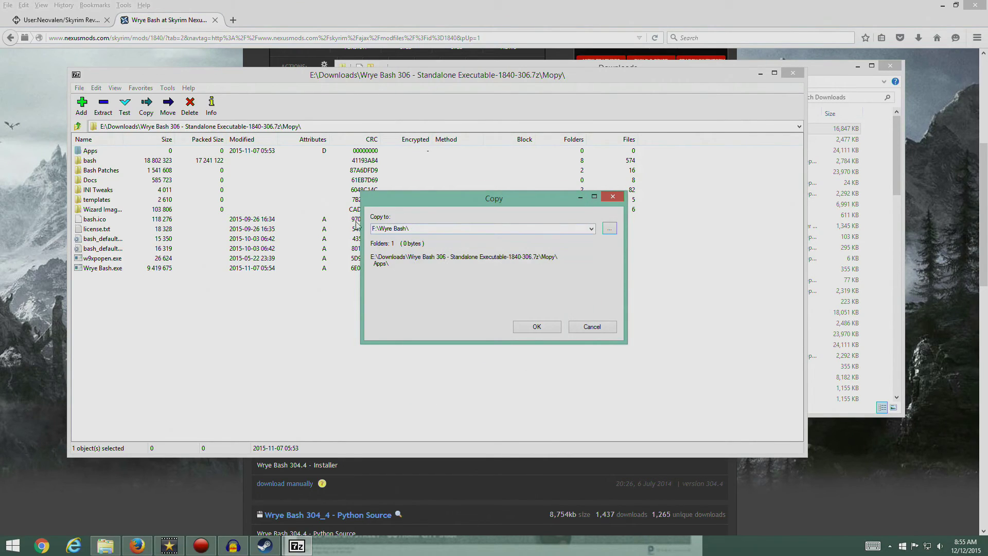
{"action": "left_click", "coordinate": [537, 327]}
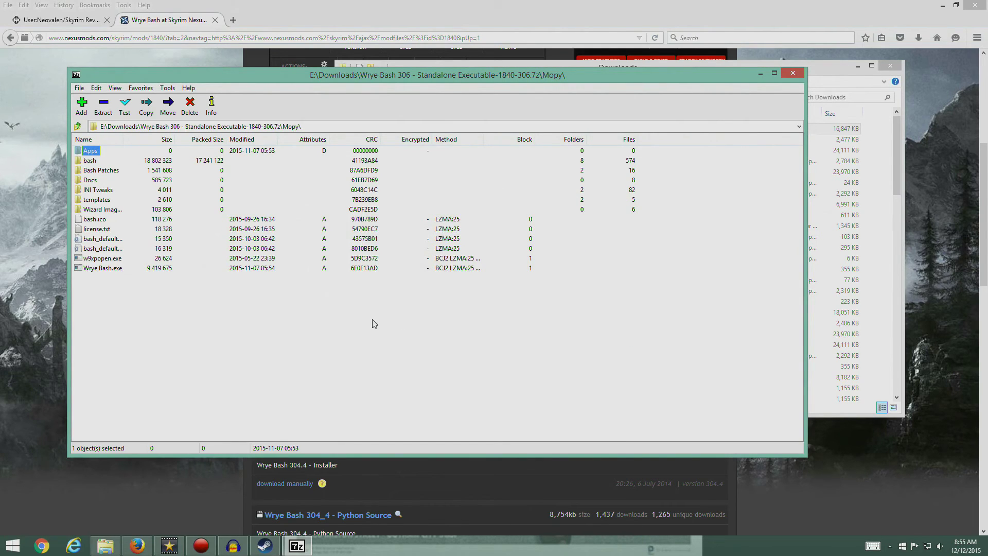
{"action": "left_click", "coordinate": [92, 545]}
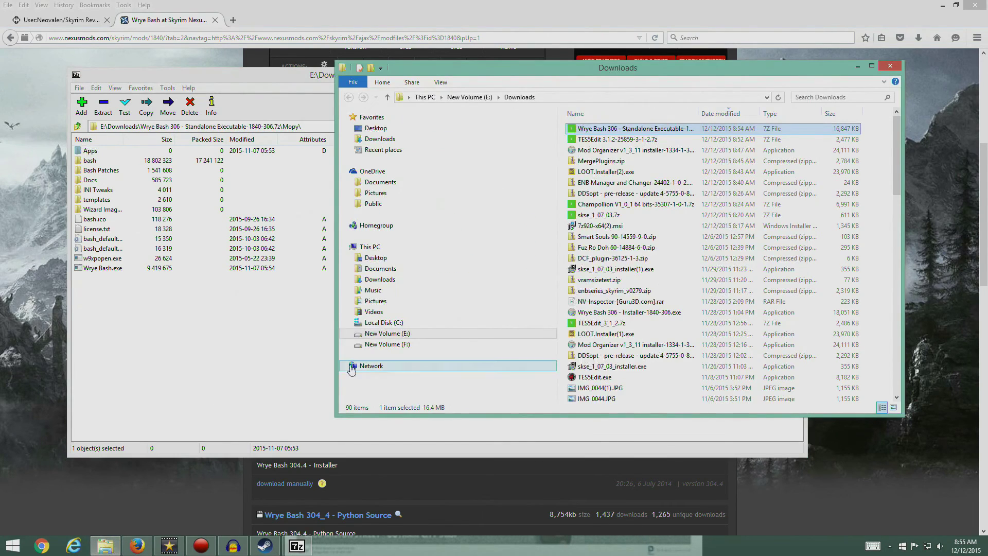
Check F:\Wyre Bash, then extract all of Mopy's contents into F:\Wyre Bash from the recent-destinations list
{"action": "left_click", "coordinate": [398, 348]}
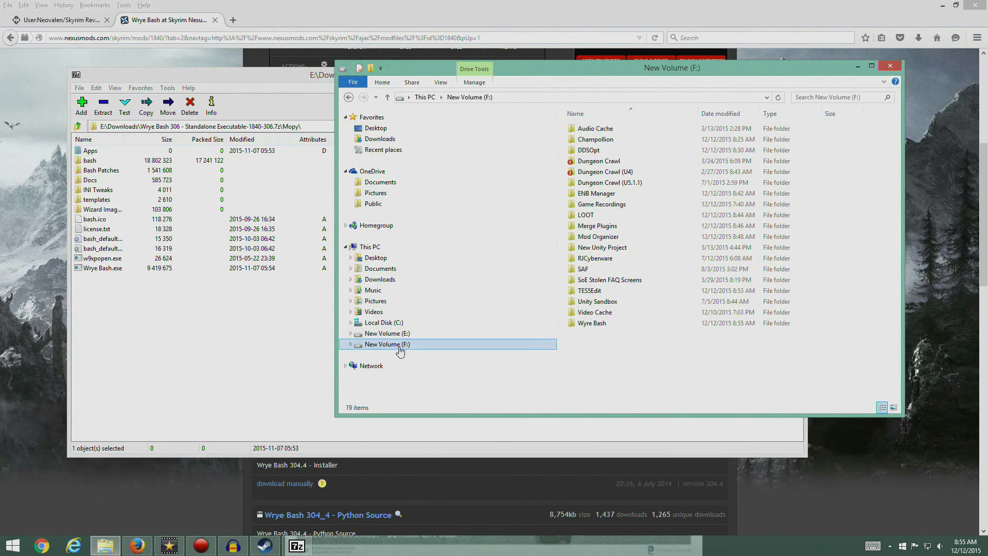
{"action": "double_click", "coordinate": [599, 327]}
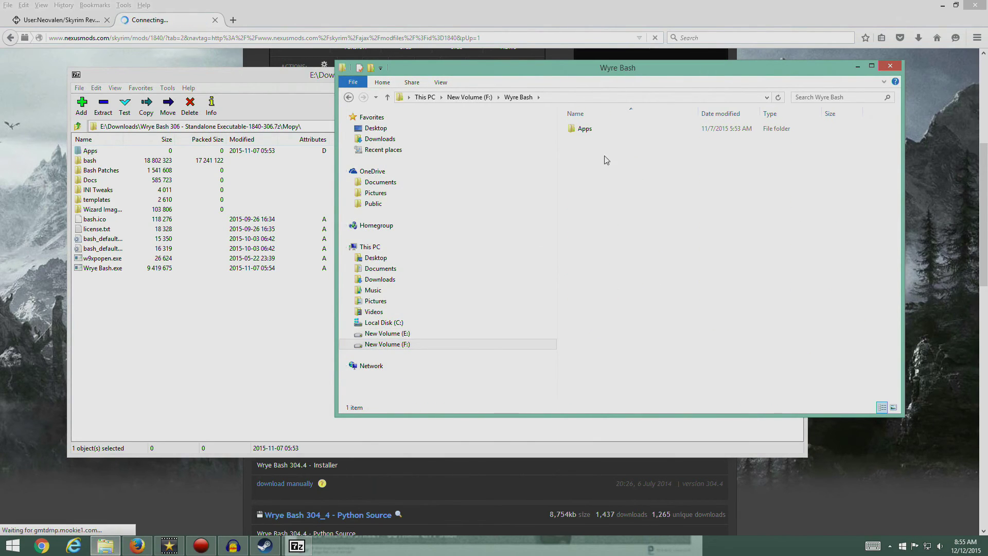
{"action": "left_click", "coordinate": [278, 81]}
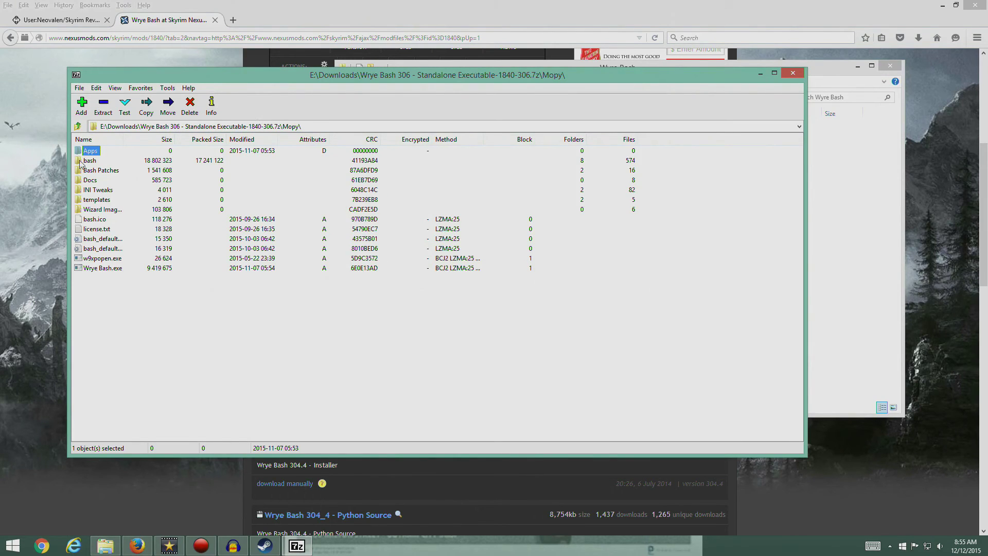
{"action": "left_click", "coordinate": [135, 331]}
{"action": "left_click", "coordinate": [104, 111]}
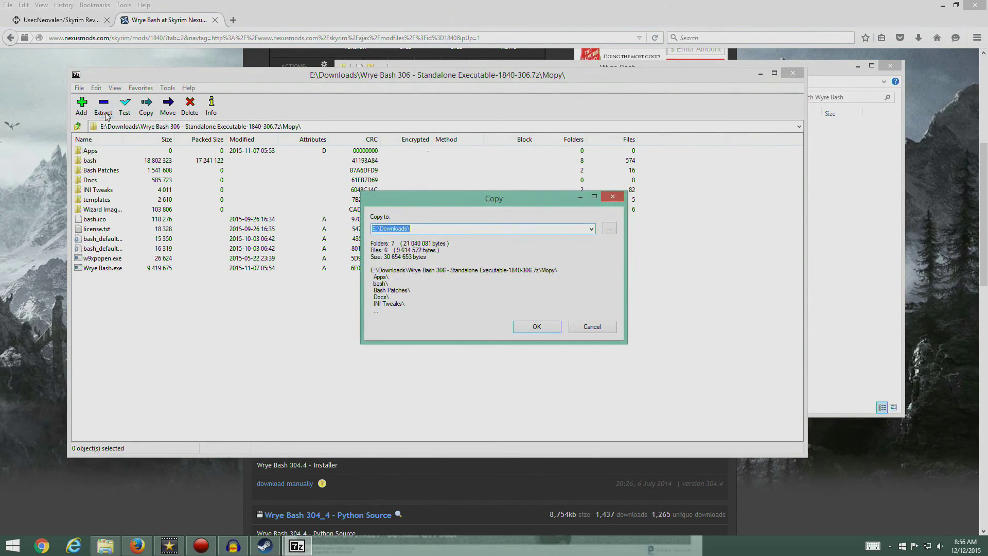
{"action": "left_click", "coordinate": [591, 229]}
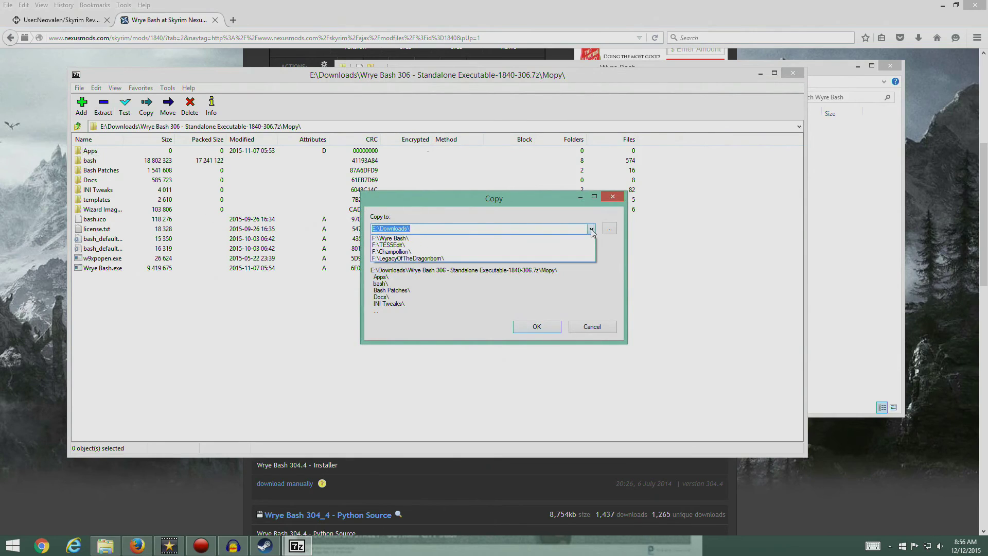
{"action": "left_click", "coordinate": [576, 239]}
{"action": "left_click", "coordinate": [537, 326]}
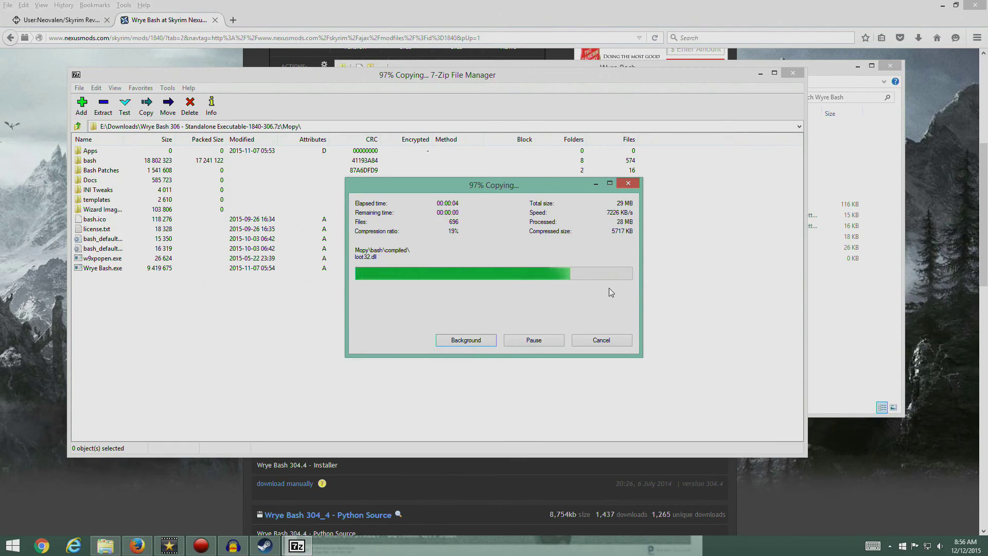
{"action": "left_click", "coordinate": [106, 544]}
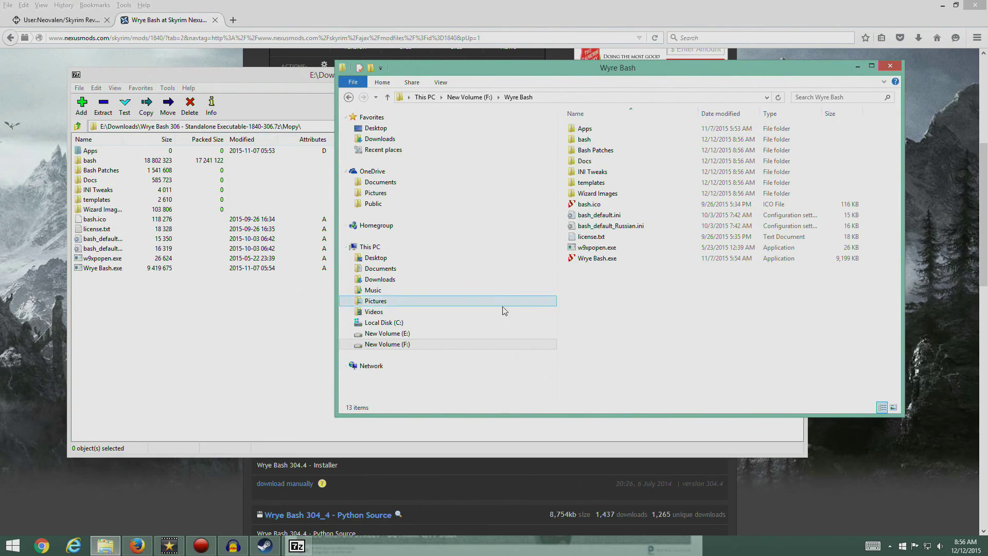
Check the TES5Edit, Mod Organizer, LOOT and ENB Manager folders on drive F:
{"action": "left_click", "coordinate": [395, 345]}
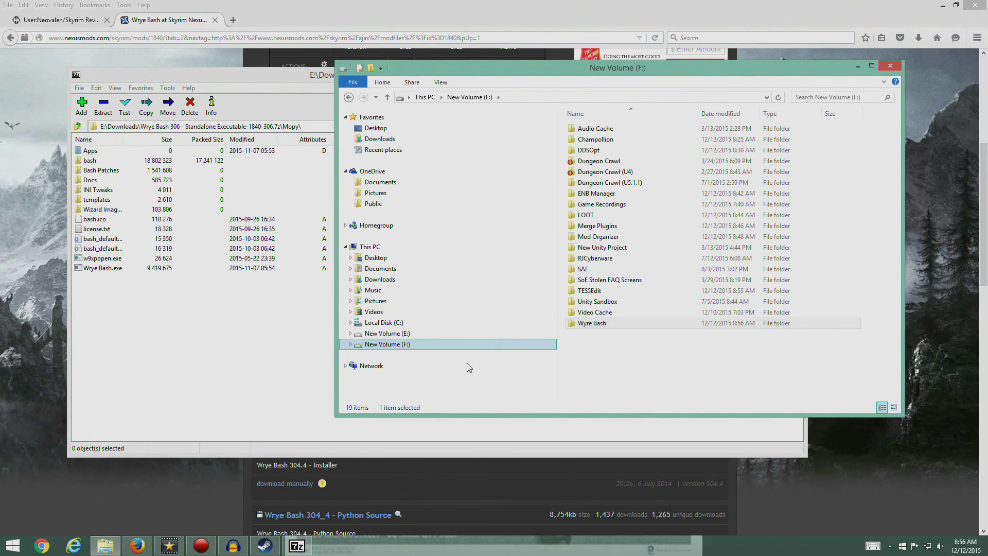
{"action": "left_click", "coordinate": [591, 292]}
{"action": "double_click", "coordinate": [592, 292]}
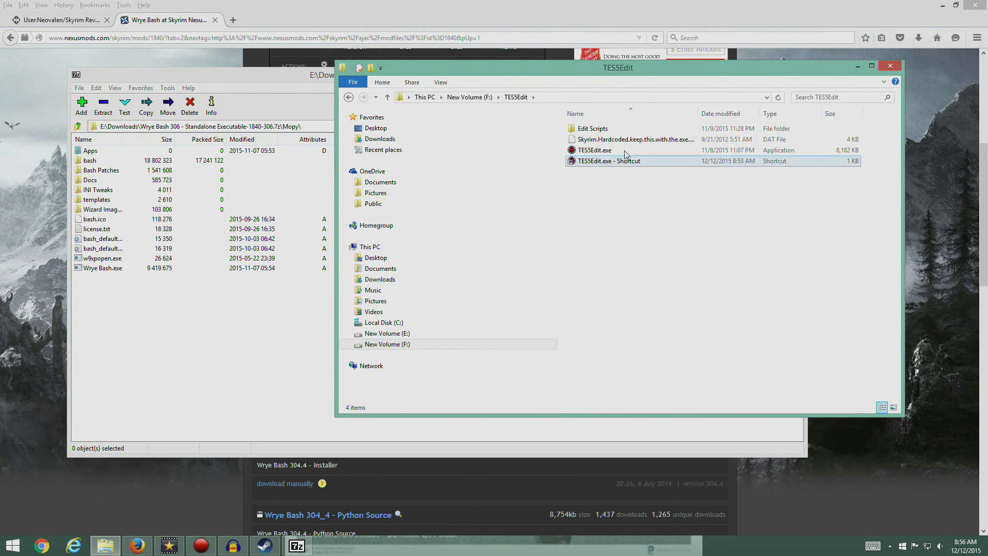
{"action": "left_click", "coordinate": [401, 343]}
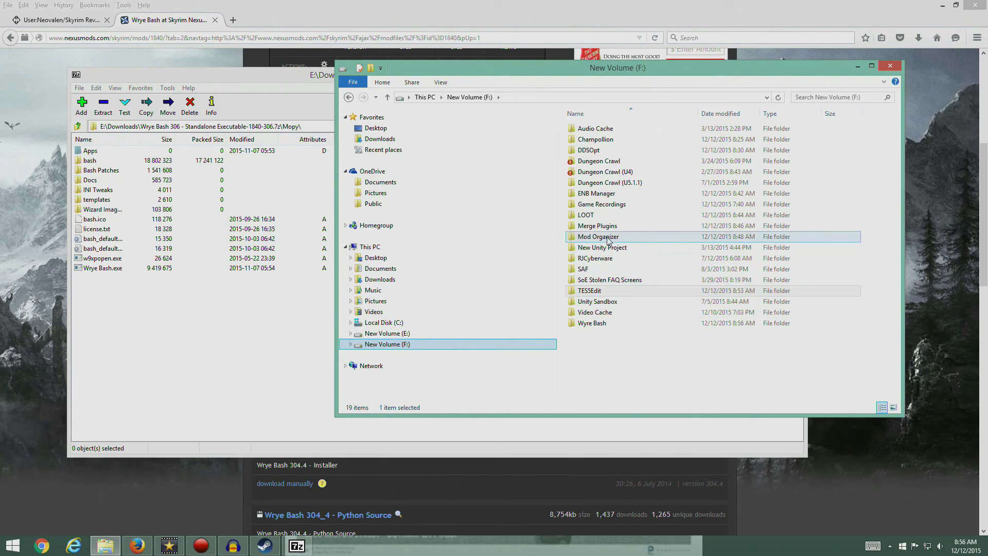
{"action": "double_click", "coordinate": [599, 236]}
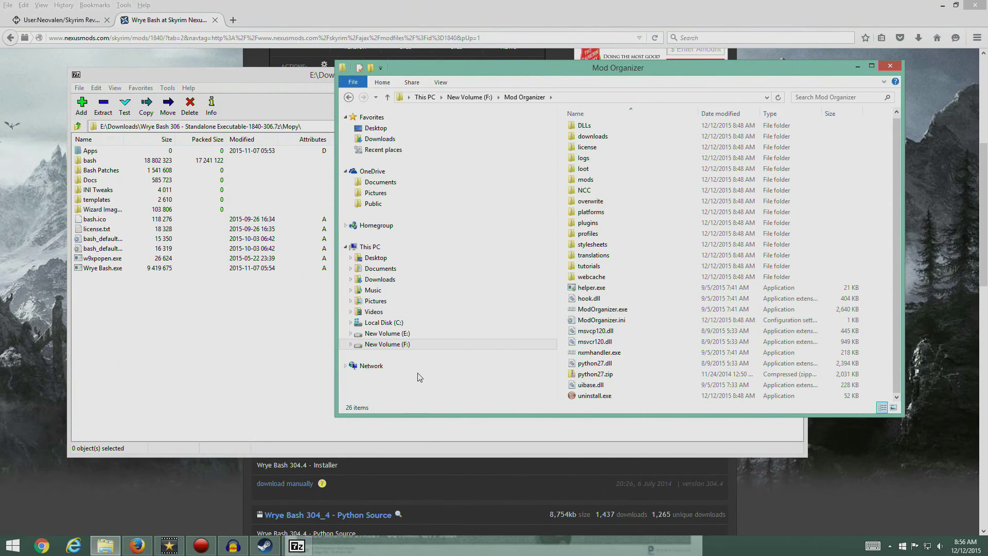
{"action": "left_click", "coordinate": [391, 344]}
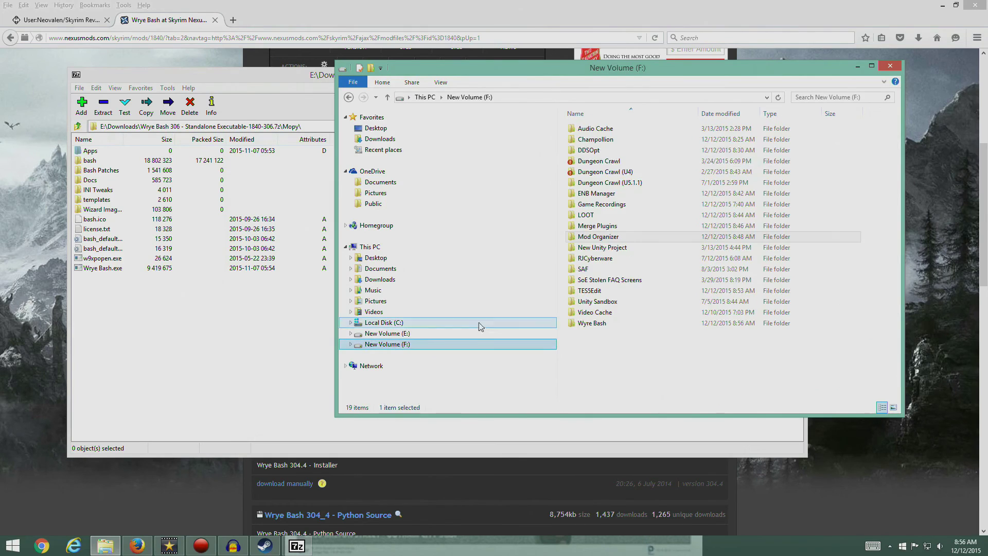
{"action": "double_click", "coordinate": [605, 217]}
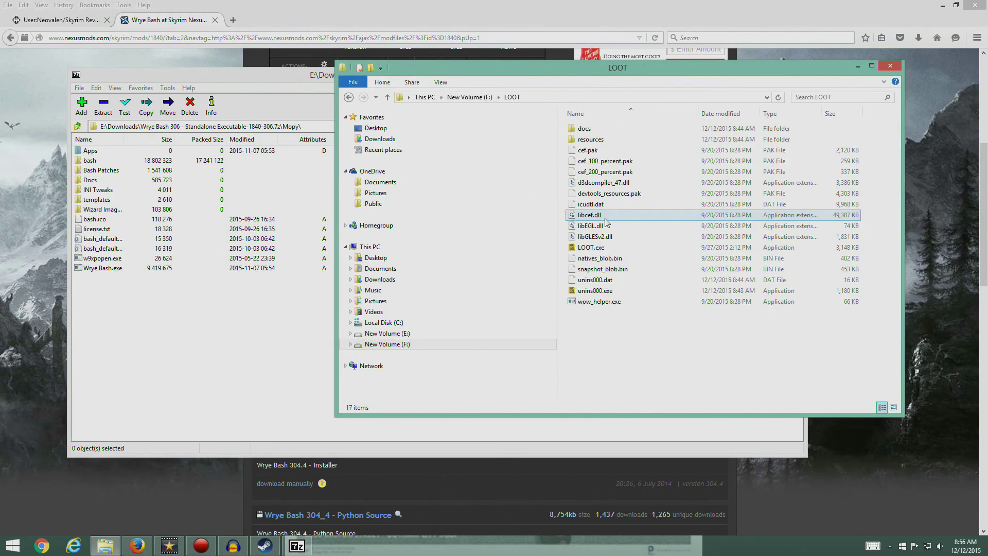
{"action": "left_click", "coordinate": [389, 344]}
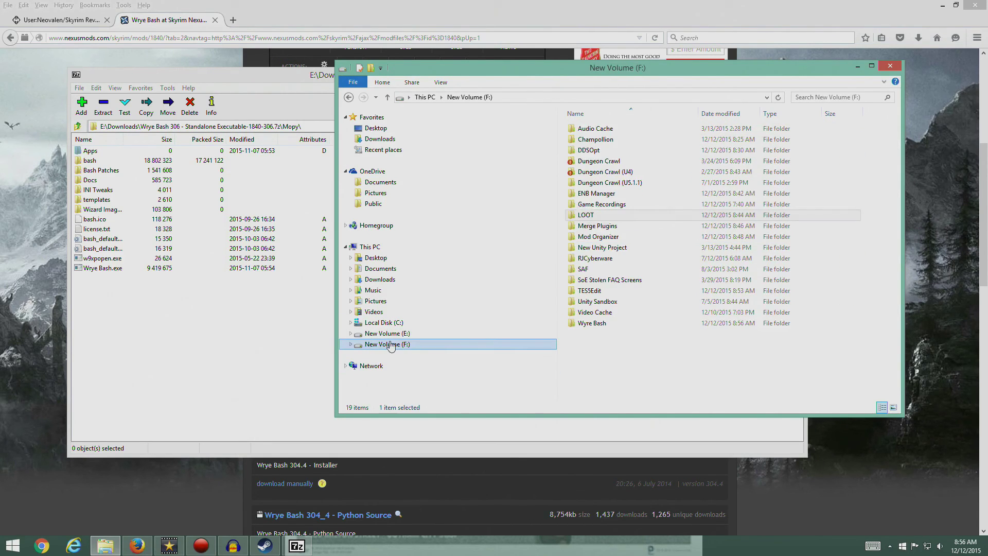
{"action": "double_click", "coordinate": [608, 194]}
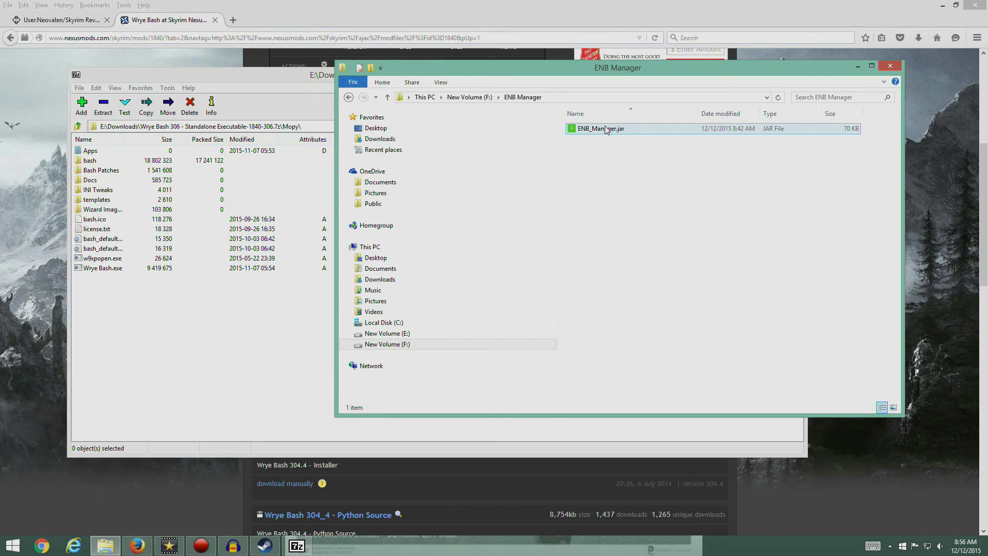
Check the DDSOpt and Champollion-V1.0.1-x64 folders, then close Explorer and the 7-Zip archive window
{"action": "left_click", "coordinate": [399, 344]}
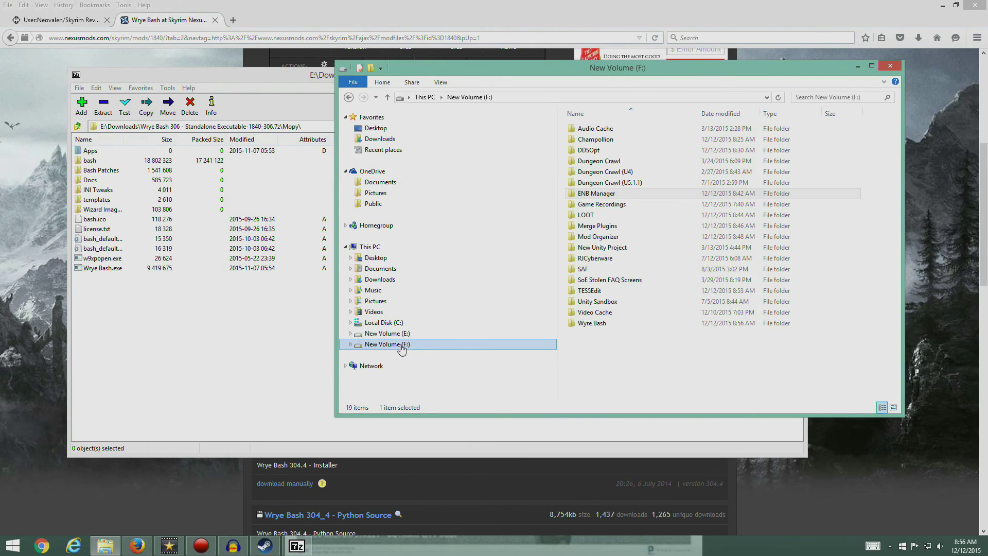
{"action": "left_click", "coordinate": [585, 152]}
{"action": "double_click", "coordinate": [585, 152]}
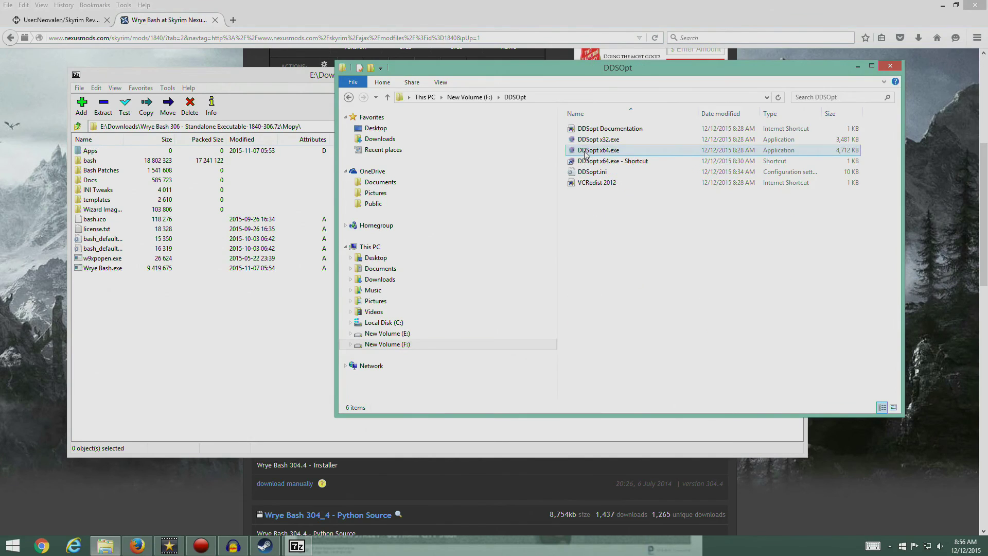
{"action": "left_click", "coordinate": [387, 344]}
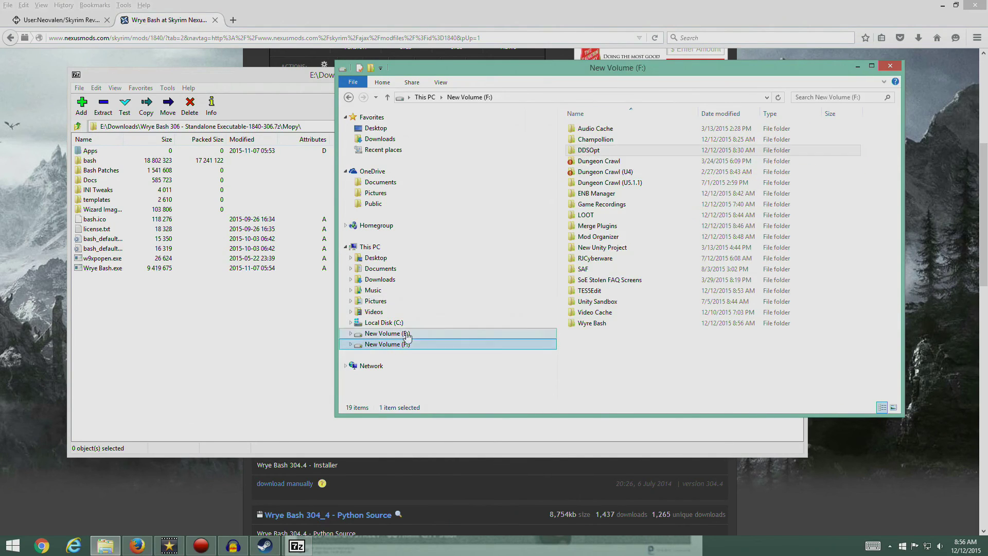
{"action": "double_click", "coordinate": [598, 143]}
{"action": "double_click", "coordinate": [611, 129]}
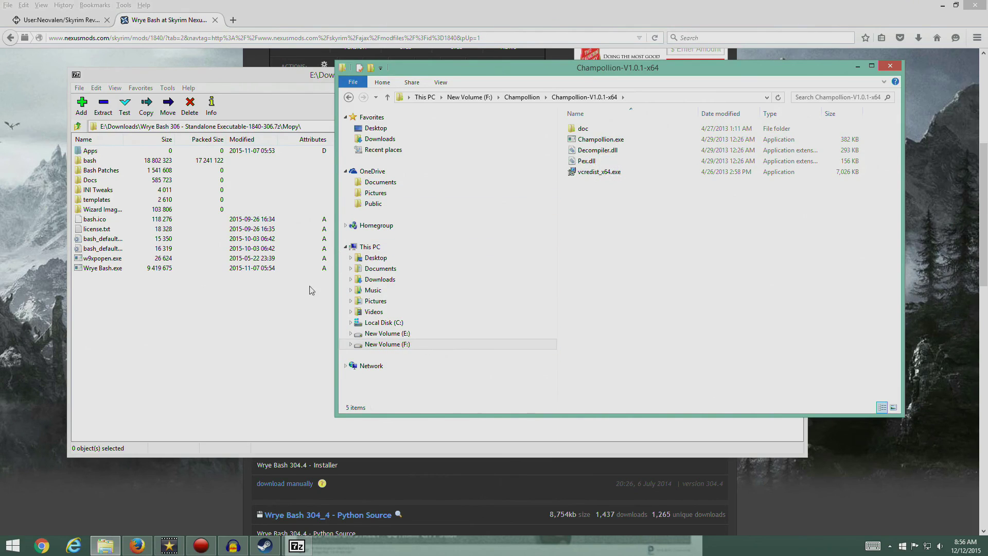
{"action": "left_click", "coordinate": [889, 65]}
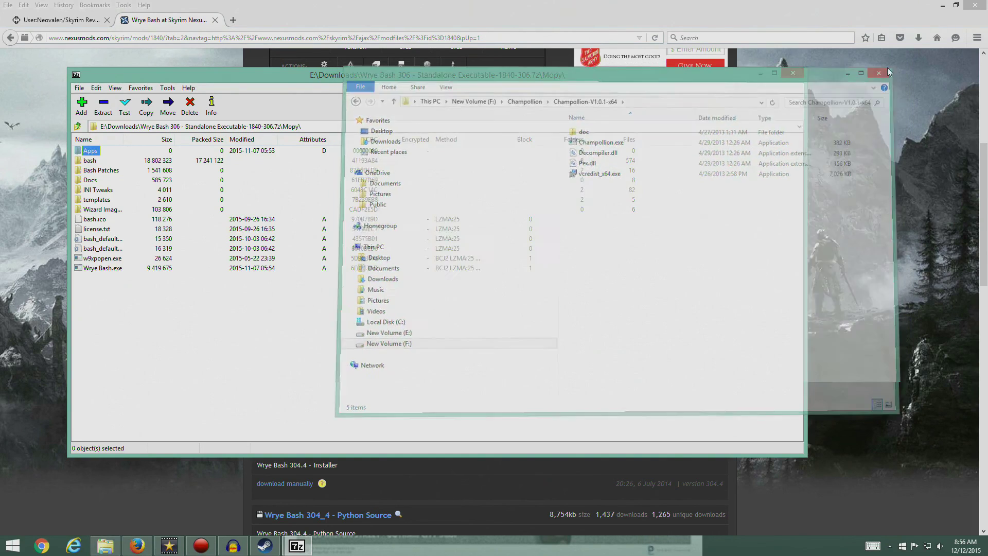
{"action": "left_click", "coordinate": [792, 73]}
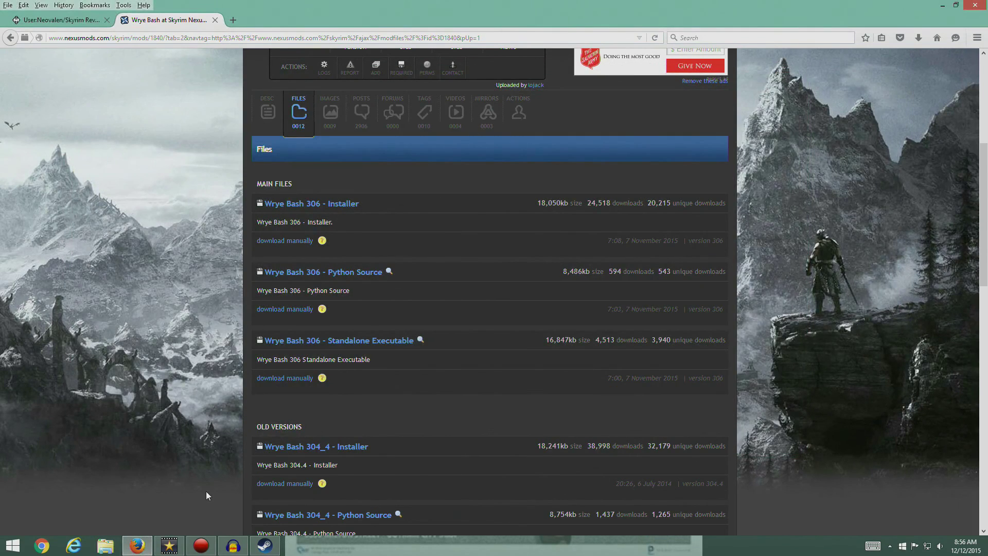
Close the Nexus Wrye Bash tab and scroll through the Skyrim Revisited guide, ending at its top
{"action": "left_click", "coordinate": [215, 20]}
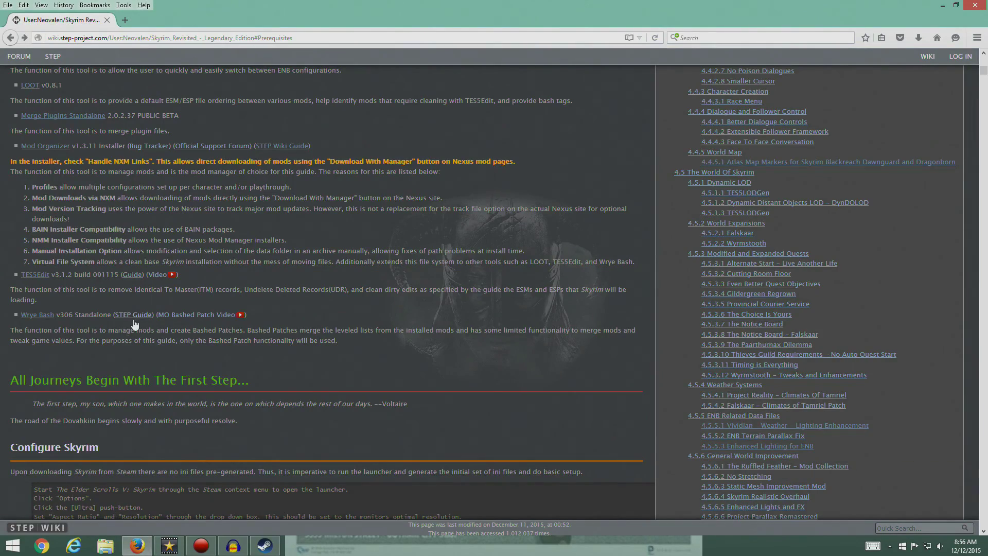
{"action": "scroll", "coordinate": [119, 347], "scroll_direction": "up", "scroll_amount": 5}
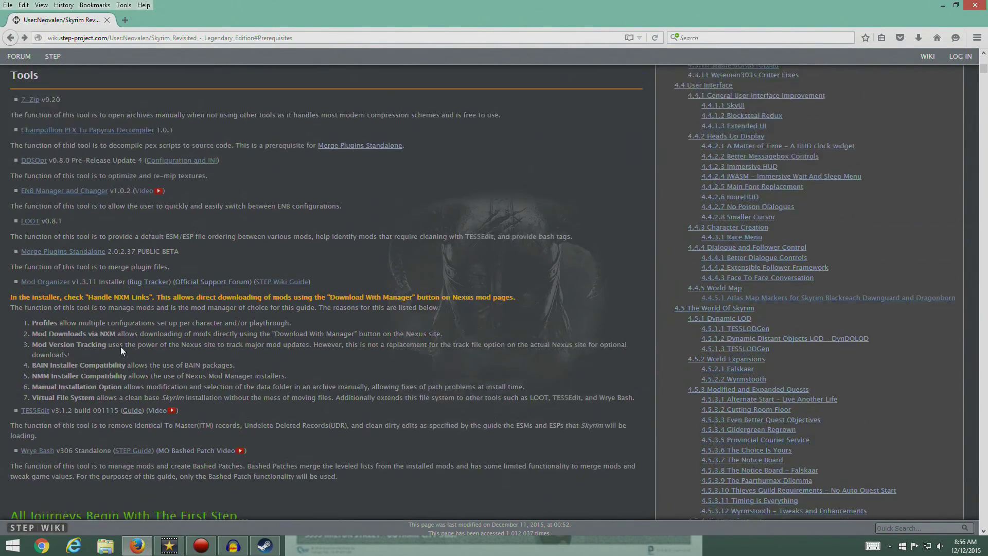
{"action": "scroll", "coordinate": [243, 342], "scroll_direction": "down", "scroll_amount": 2}
{"action": "scroll", "coordinate": [244, 343], "scroll_direction": "down", "scroll_amount": 1}
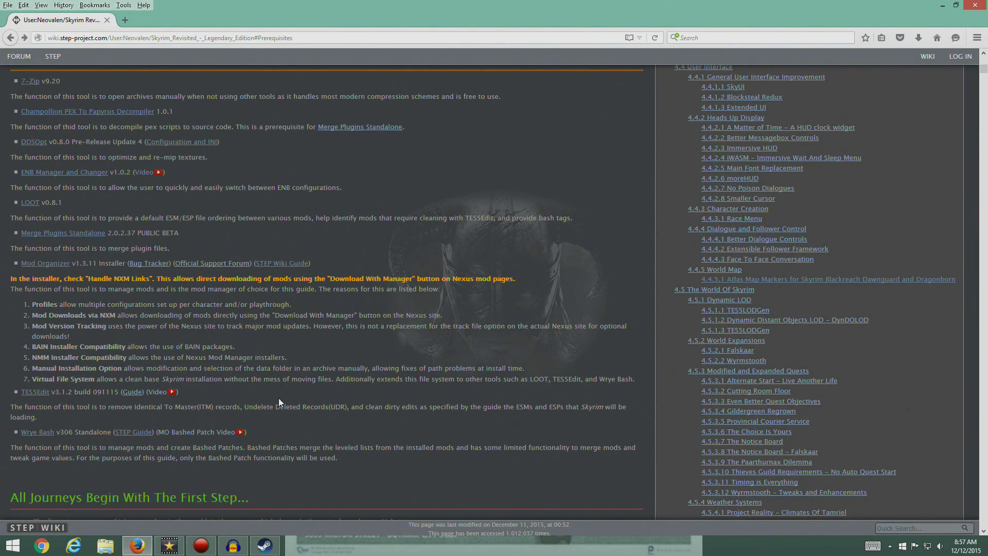
{"action": "scroll", "coordinate": [295, 397], "scroll_direction": "up", "scroll_amount": 10}
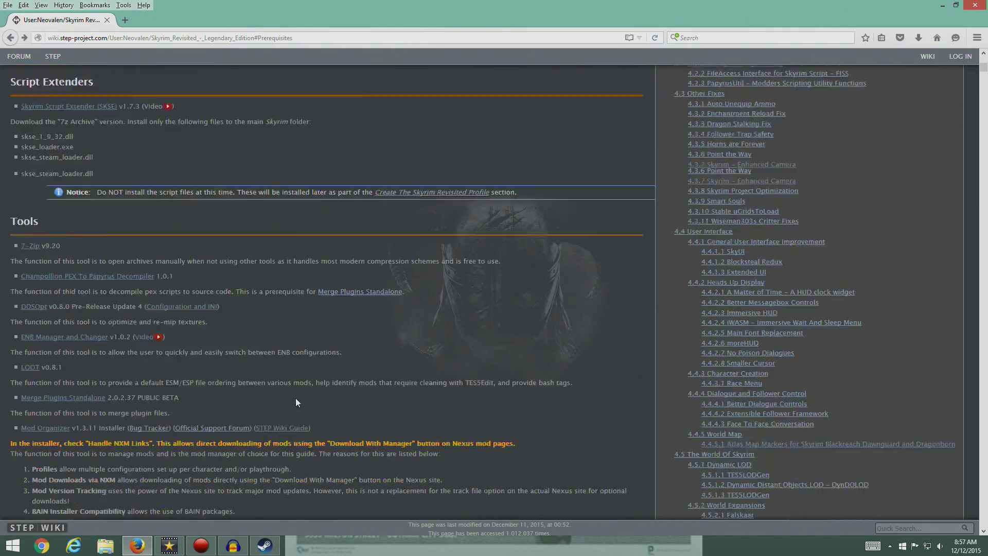
{"action": "scroll", "coordinate": [242, 353], "scroll_direction": "up", "scroll_amount": 6}
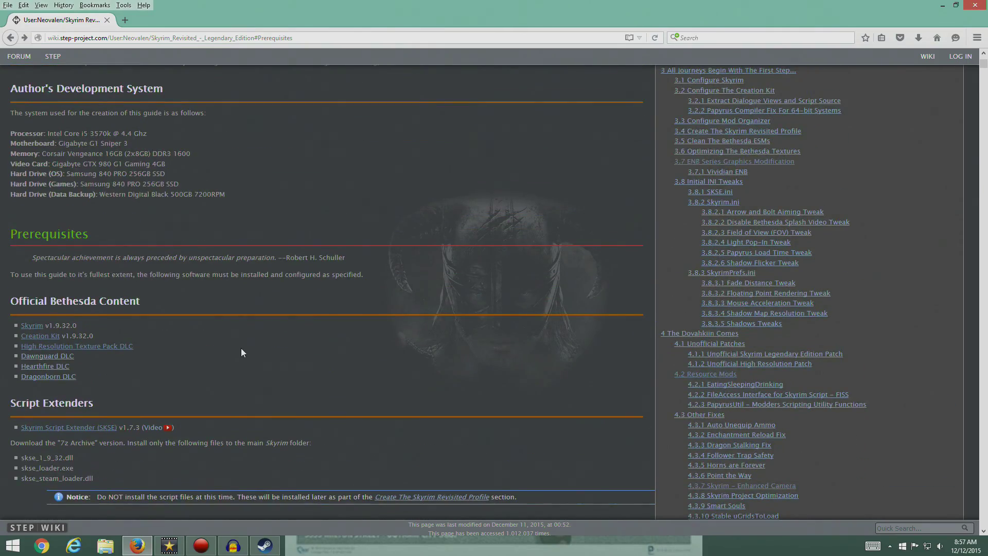
{"action": "scroll", "coordinate": [238, 349], "scroll_direction": "down", "scroll_amount": 14}
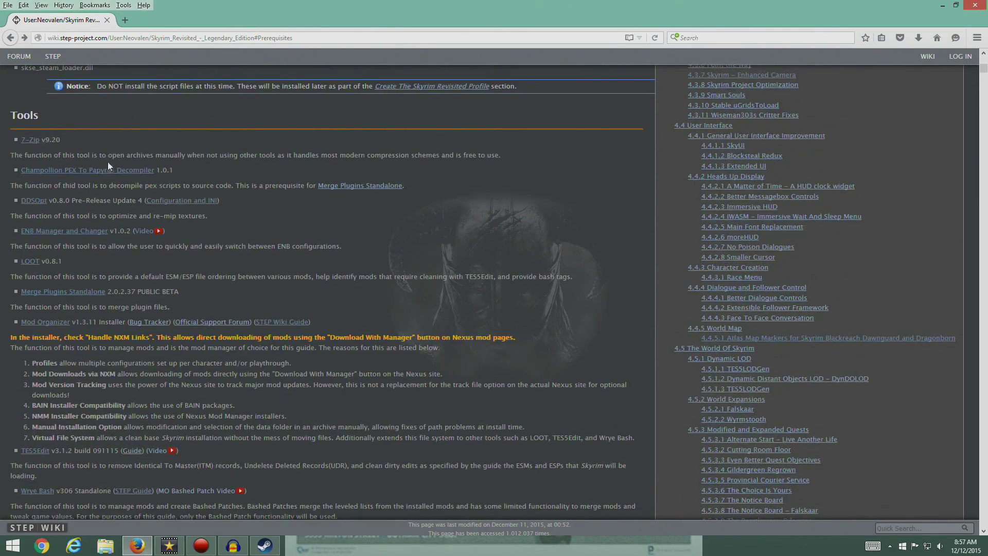
{"action": "scroll", "coordinate": [136, 326], "scroll_direction": "down", "scroll_amount": 4}
{"action": "scroll", "coordinate": [220, 380], "scroll_direction": "up", "scroll_amount": 2}
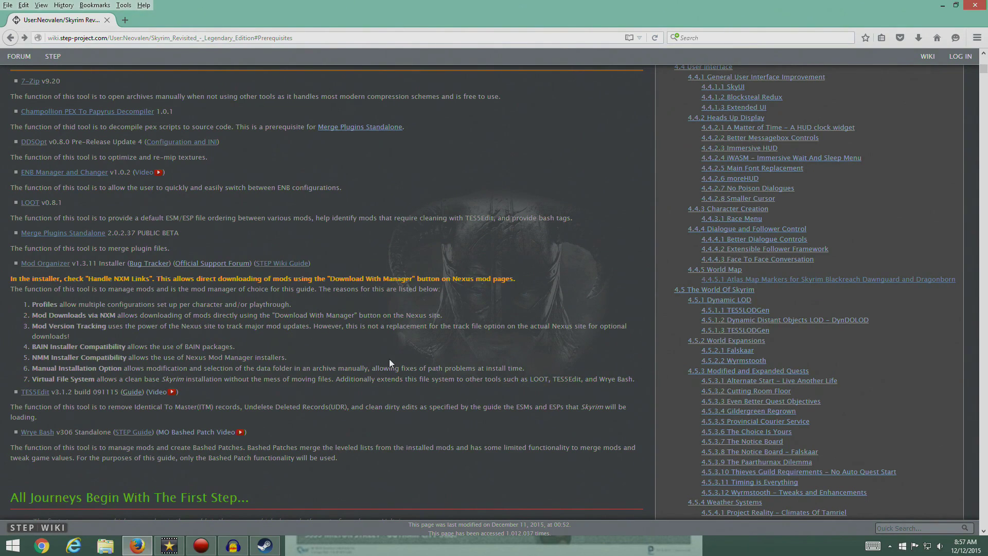
{"action": "scroll", "coordinate": [317, 344], "scroll_direction": "down", "scroll_amount": 7}
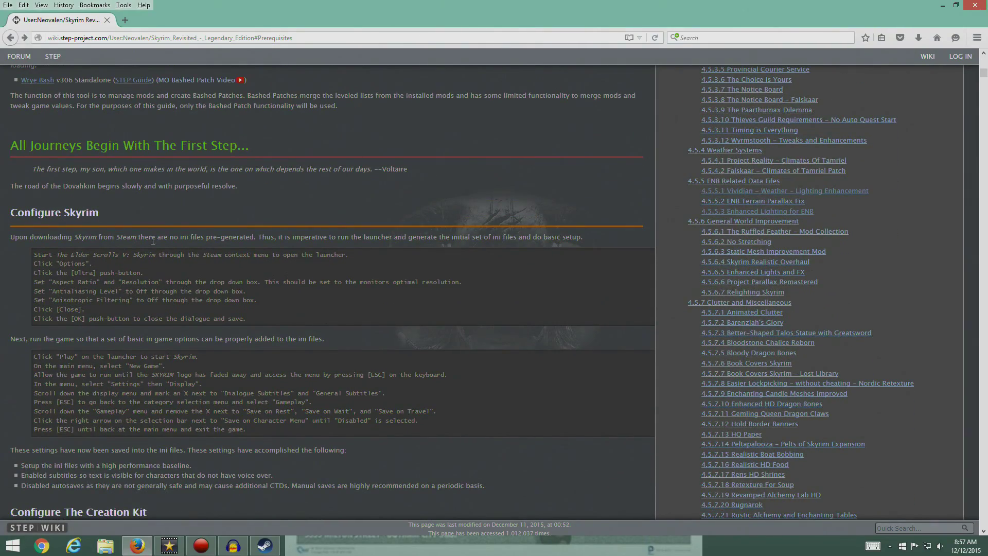
{"action": "scroll", "coordinate": [153, 241], "scroll_direction": "down", "scroll_amount": 9}
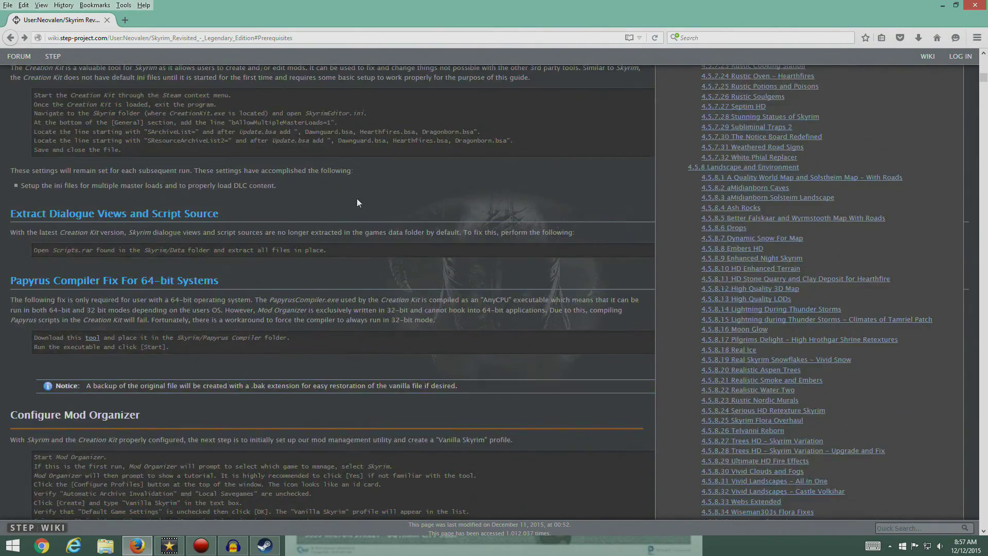
{"action": "scroll", "coordinate": [227, 292], "scroll_direction": "down", "scroll_amount": 15}
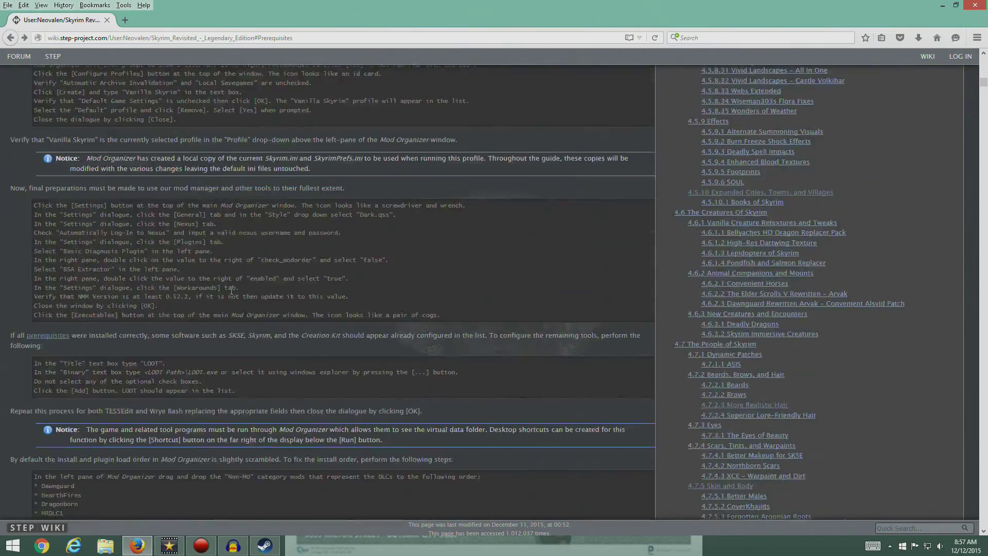
{"action": "scroll", "coordinate": [230, 291], "scroll_direction": "down", "scroll_amount": 14}
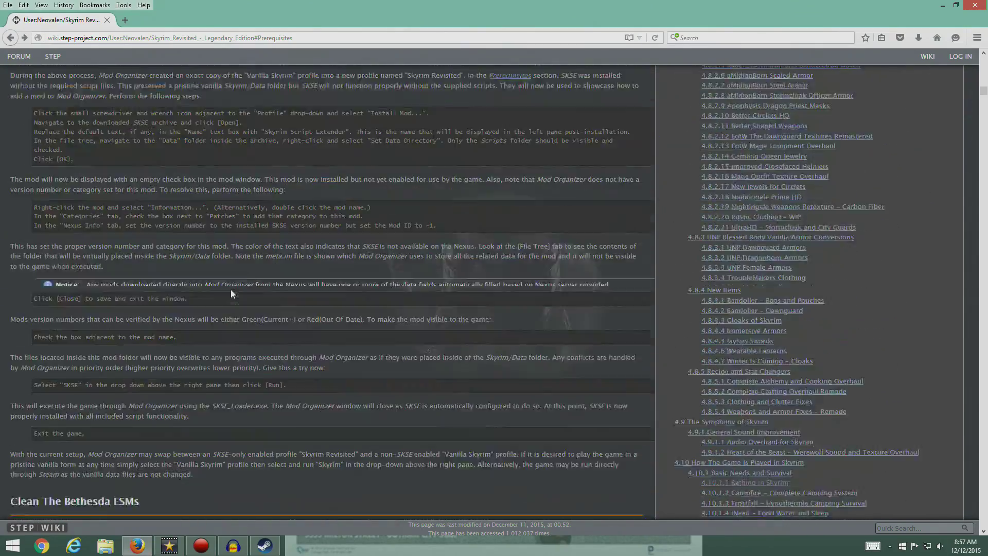
{"action": "scroll", "coordinate": [231, 292], "scroll_direction": "down", "scroll_amount": 2}
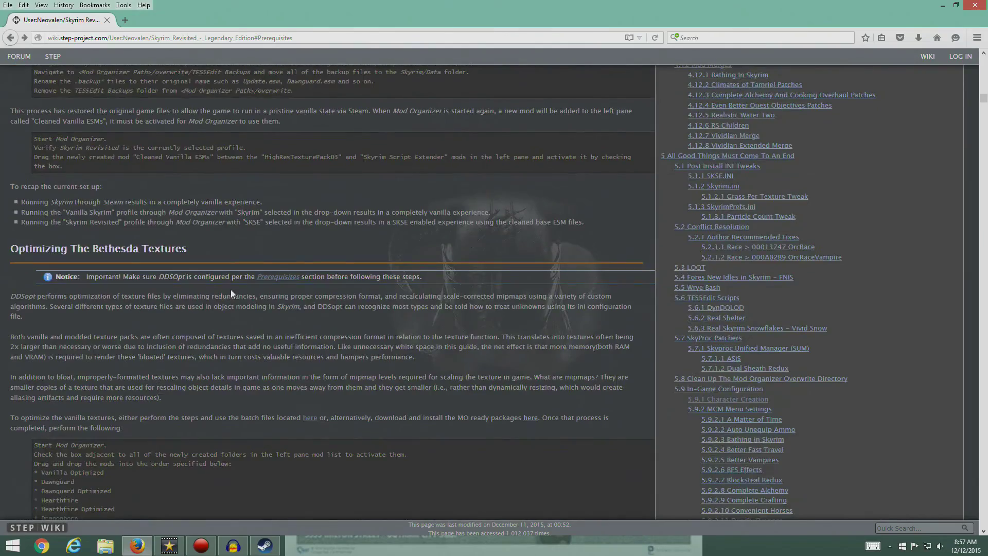
{"action": "scroll", "coordinate": [231, 292], "scroll_direction": "up", "scroll_amount": 4}
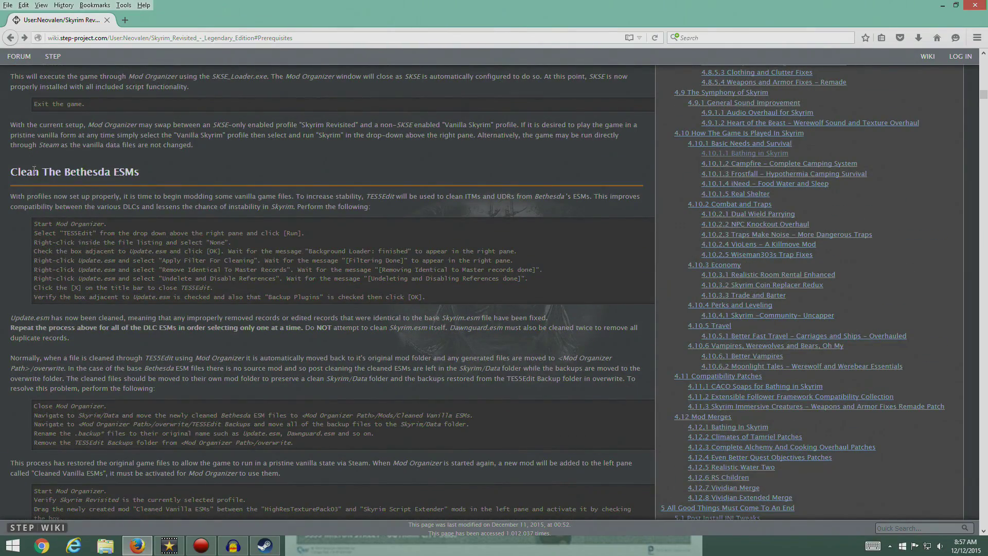
{"action": "scroll", "coordinate": [306, 307], "scroll_direction": "up", "scroll_amount": 20}
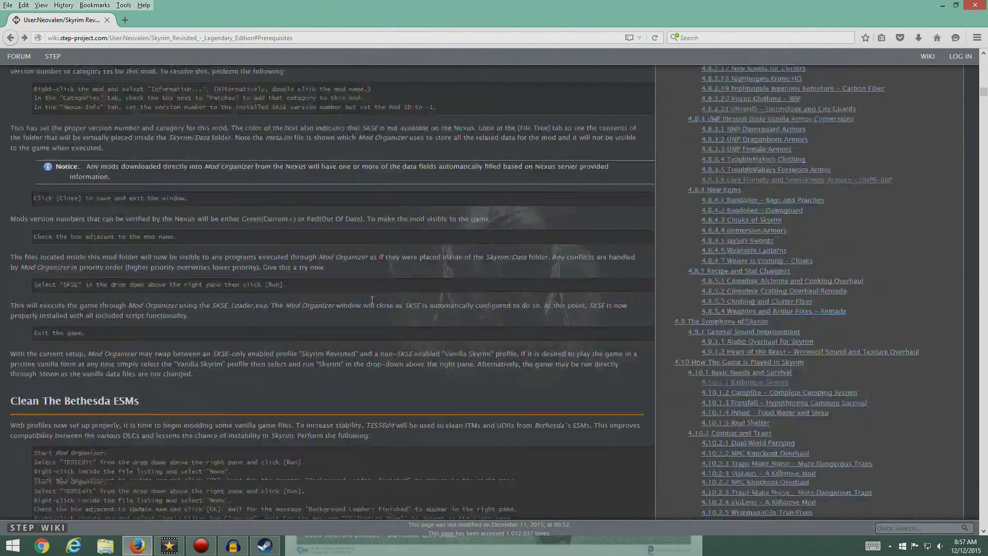
{"action": "scroll", "coordinate": [376, 298], "scroll_direction": "up", "scroll_amount": 20}
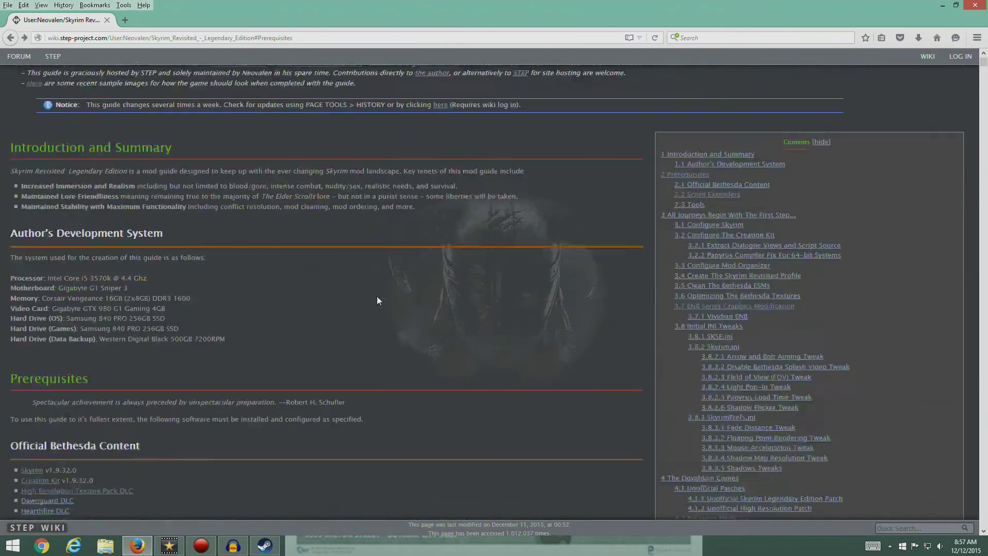
{"action": "scroll", "coordinate": [380, 297], "scroll_direction": "down", "scroll_amount": 3}
{"action": "scroll", "coordinate": [401, 304], "scroll_direction": "up", "scroll_amount": 5}
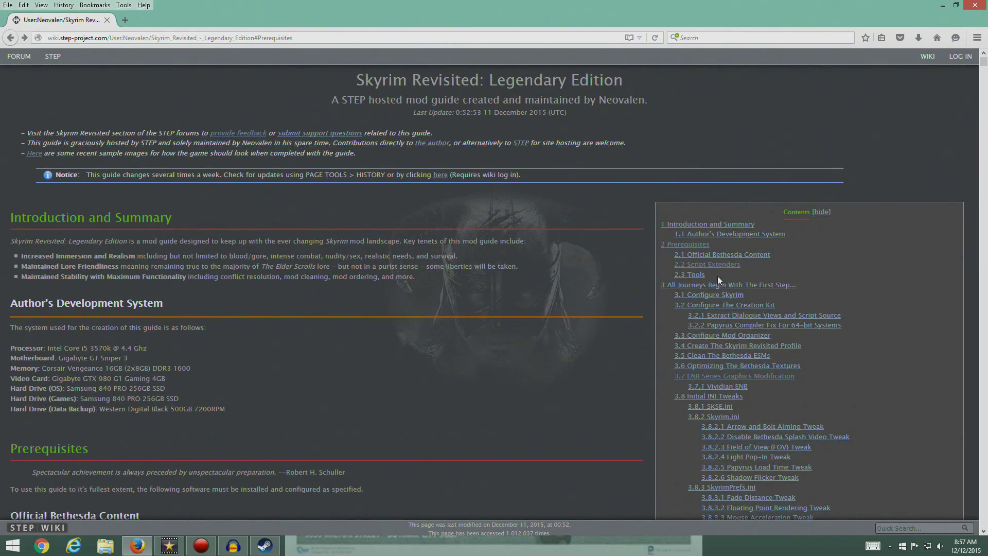